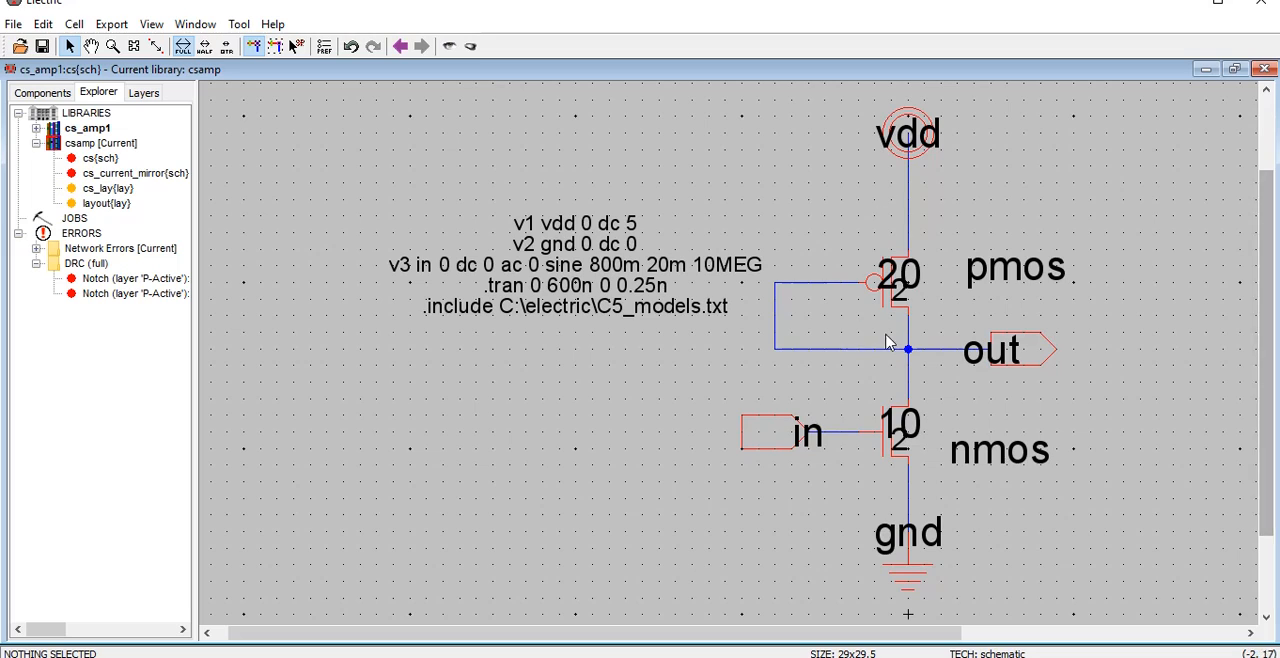
Move the SPICE code text block away from the cs{sch} circuit and reduce the schematic text size
{"action": "left_click_drag", "start_coordinate": [632, 264], "coordinate": [503, 253]}
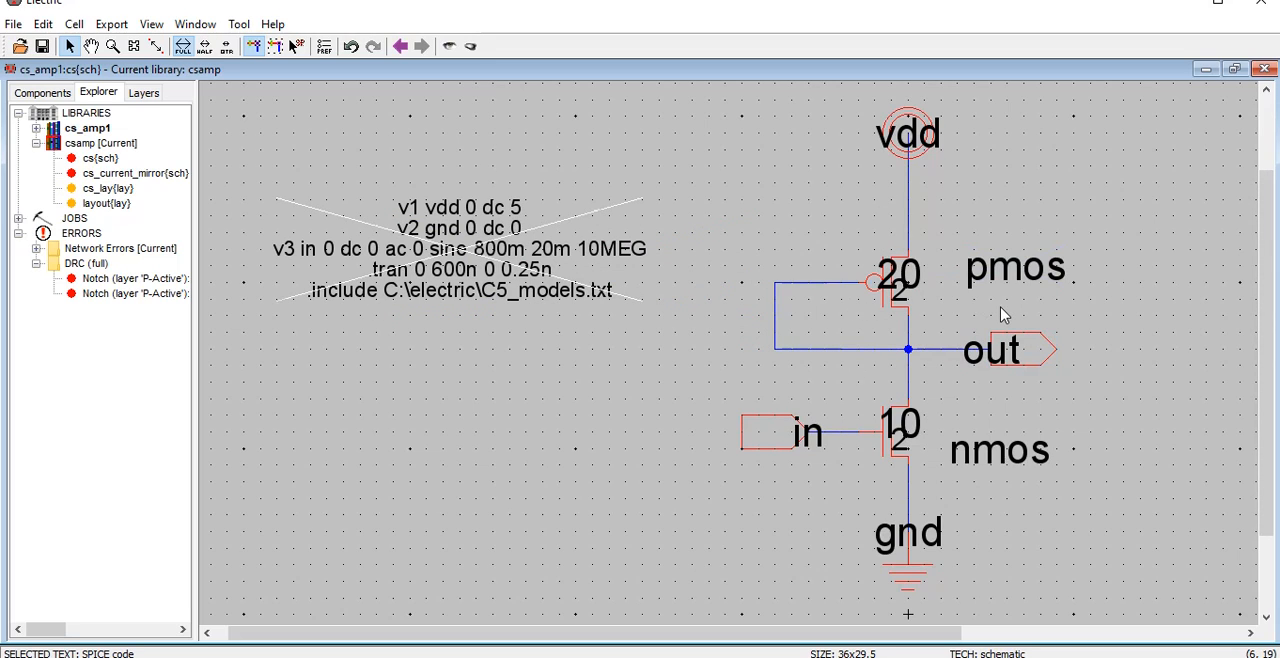
{"action": "key", "text": "ctrl+minus"}
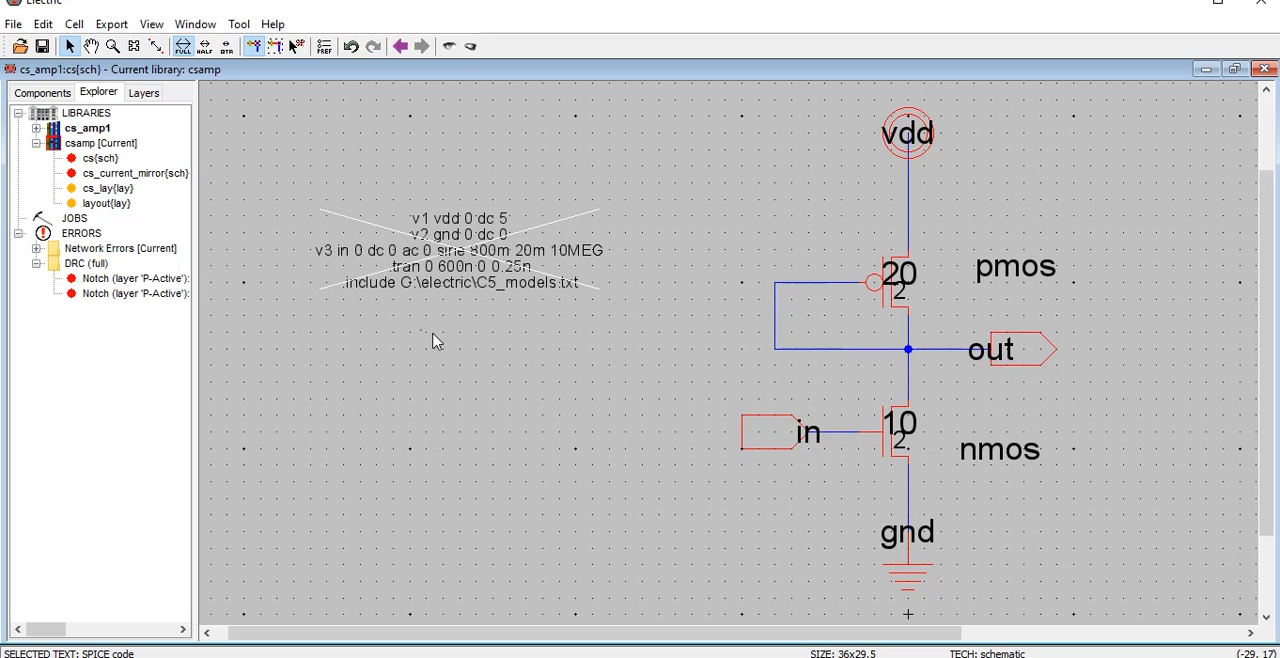
Create a new schematic cell named cs_current_mirror_expt in the csamp library
{"action": "left_click", "coordinate": [92, 146]}
{"action": "right_click", "coordinate": [92, 150]}
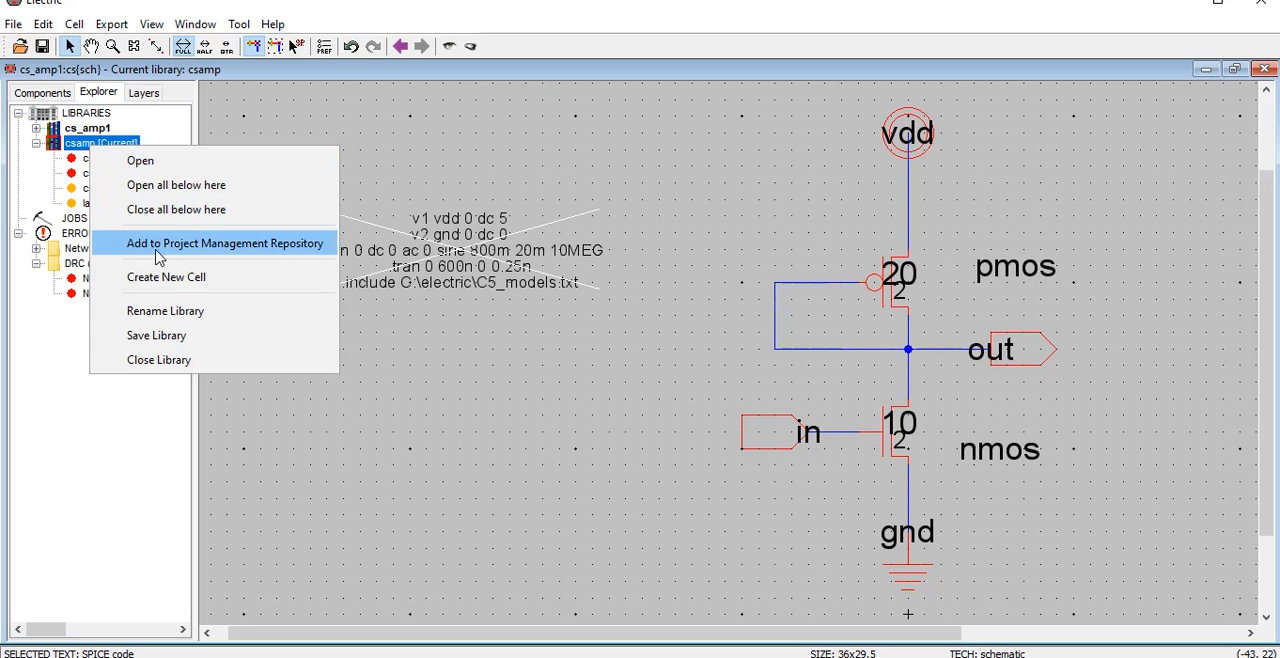
{"action": "left_click", "coordinate": [318, 280]}
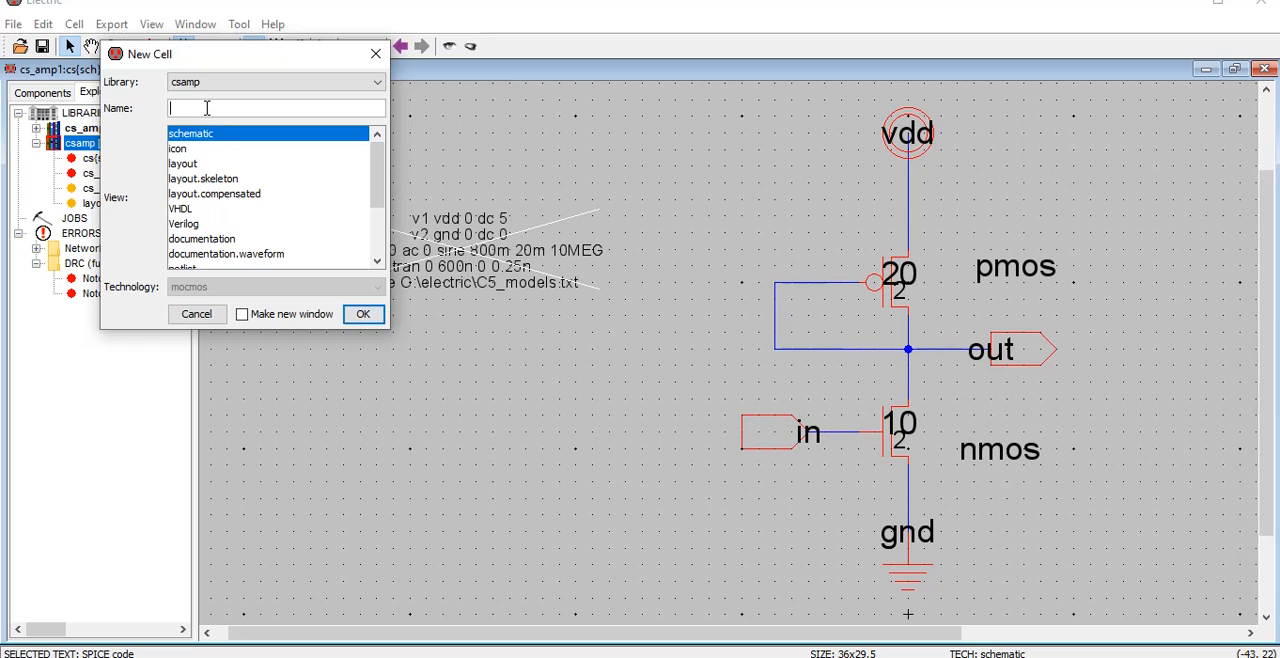
{"action": "type", "text": "cs_current_mirroe"}
{"action": "type", "text": "_expt"}
{"action": "left_click", "coordinate": [363, 315]}
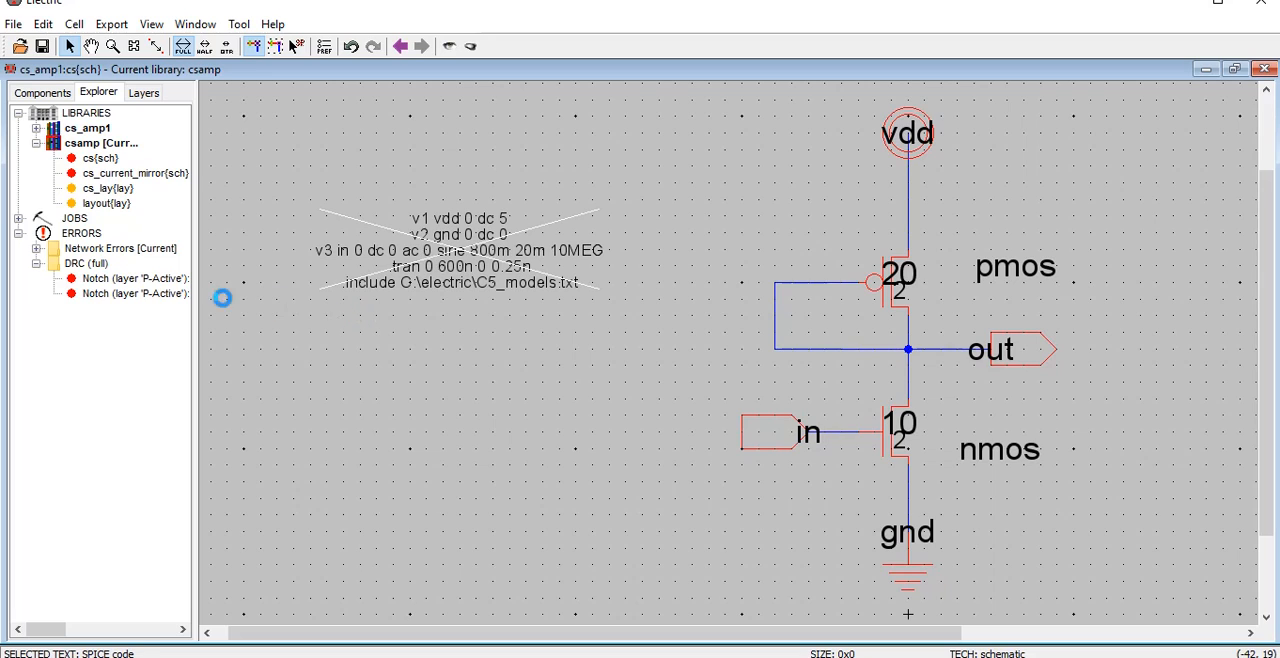
{"action": "left_click", "coordinate": [132, 189]}
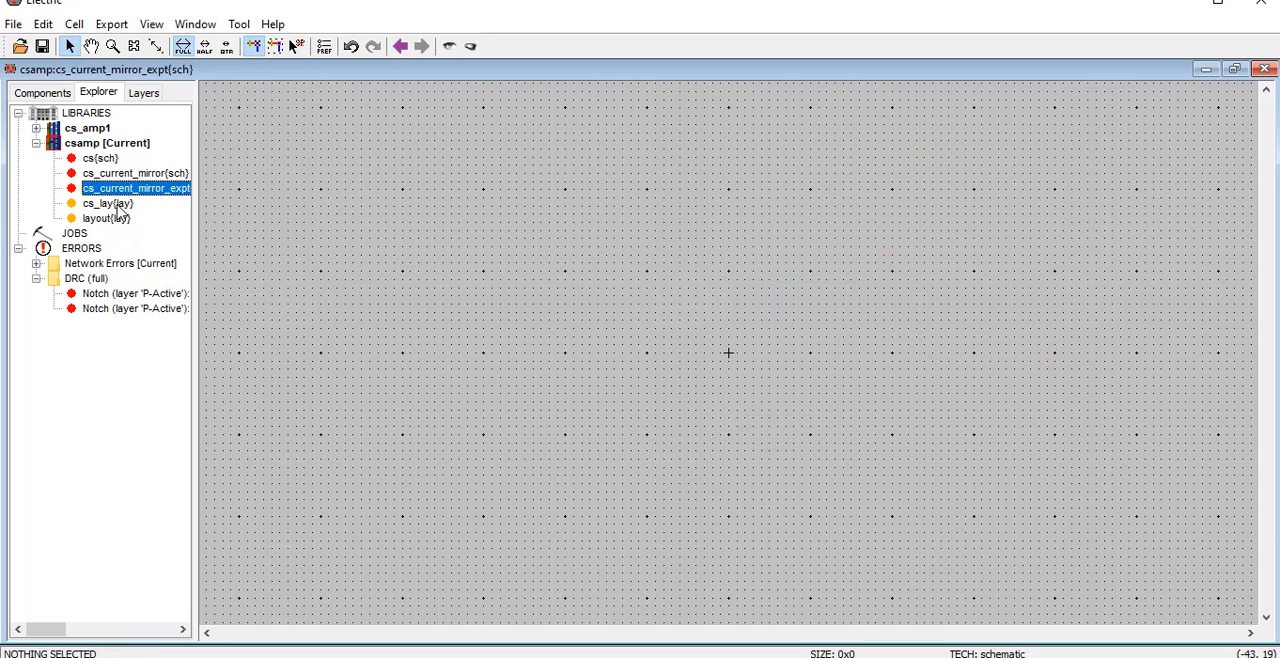
Copy the entire cs{sch} schematic from library cs_amp1 and paste it into cs_current_mirror_expt
{"action": "double_click", "coordinate": [97, 160]}
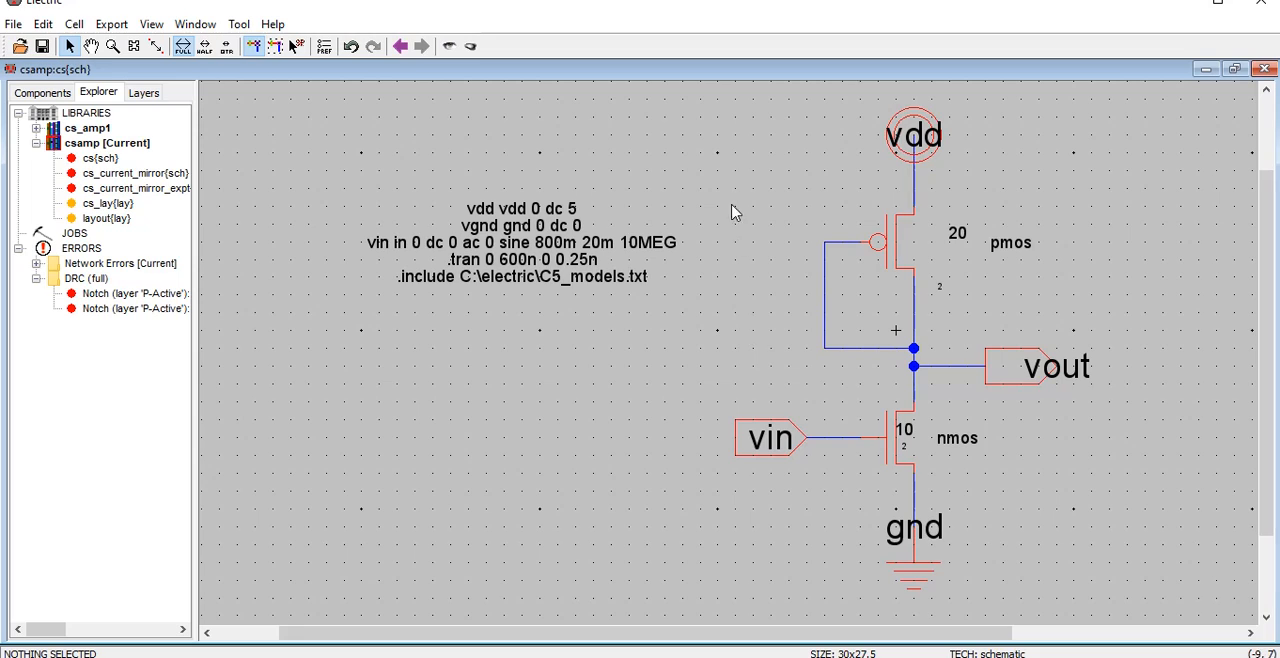
{"action": "left_click_drag", "start_coordinate": [708, 97], "coordinate": [1120, 600]}
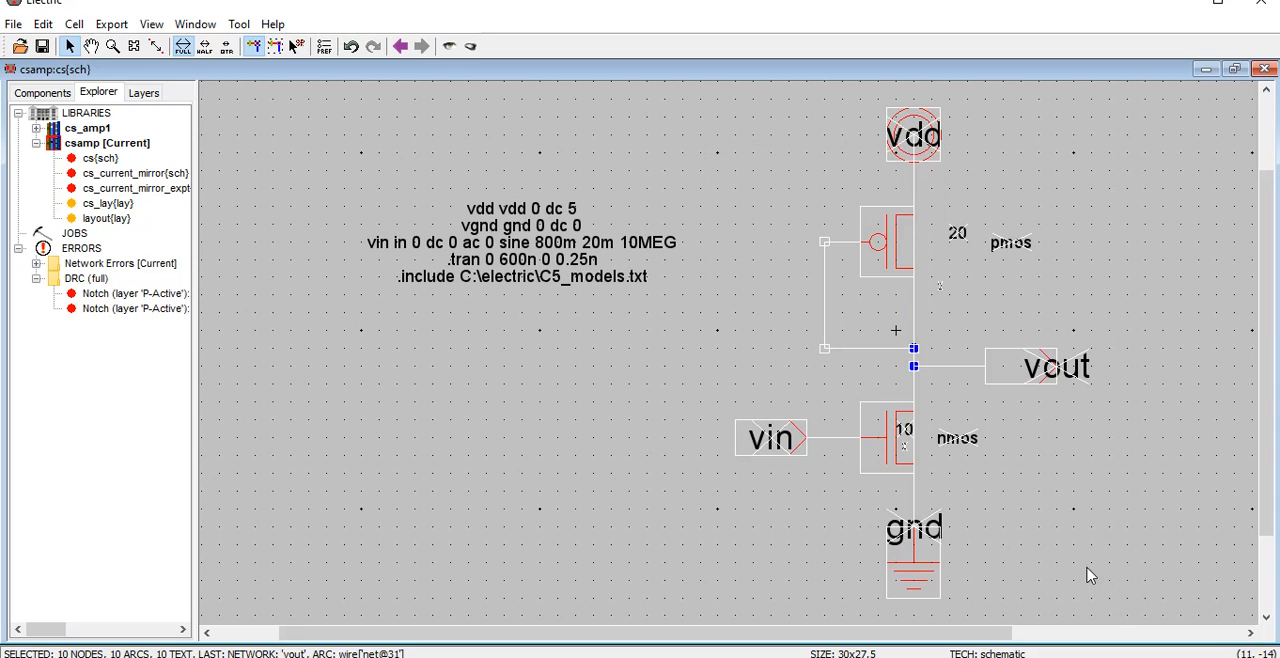
{"action": "left_click", "coordinate": [36, 128]}
{"action": "double_click", "coordinate": [98, 143]}
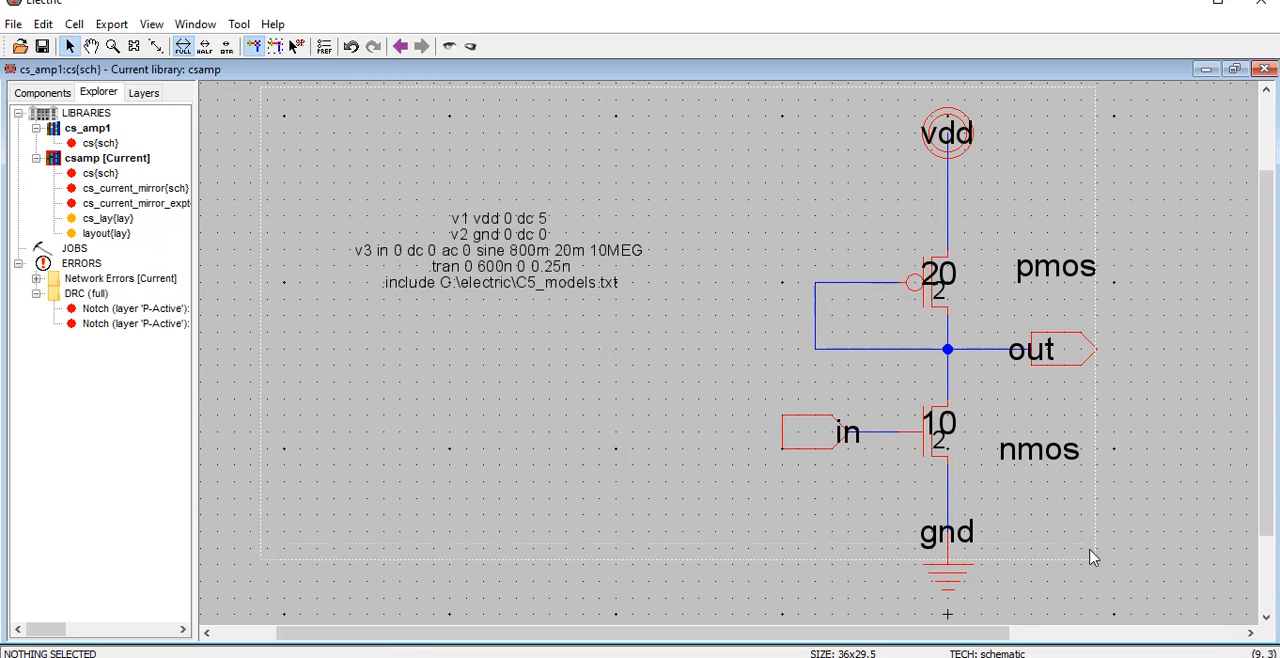
{"action": "key", "text": "ctrl+a"}
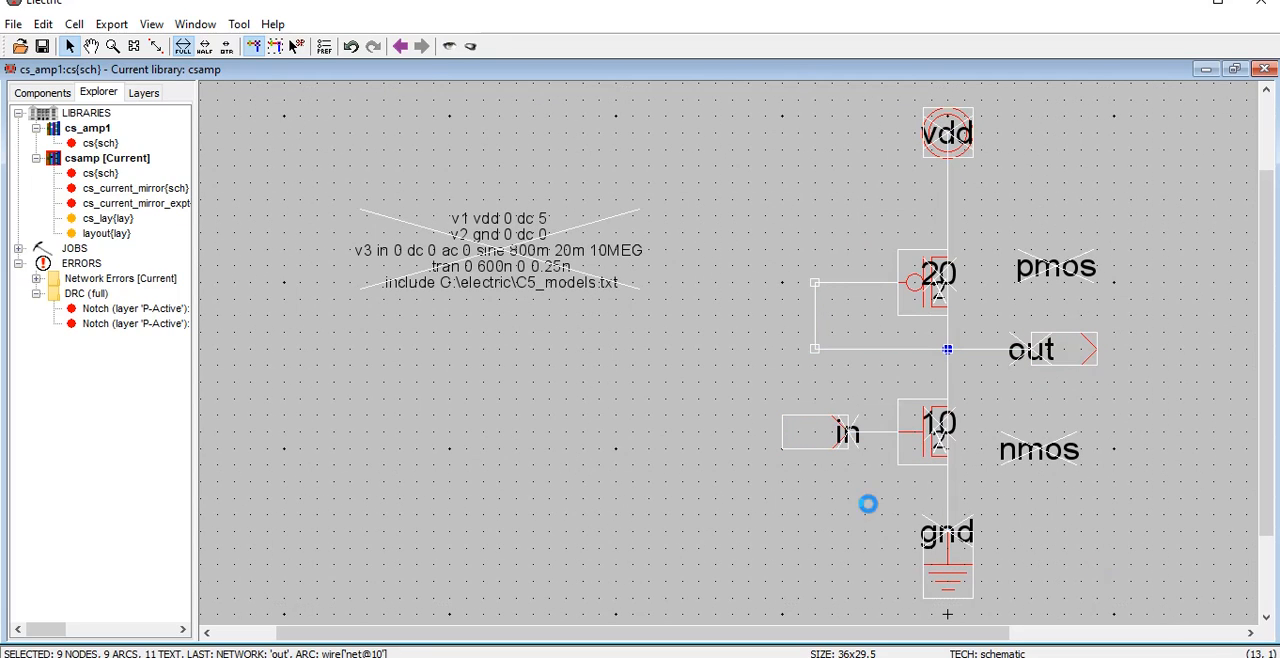
{"action": "double_click", "coordinate": [111, 204]}
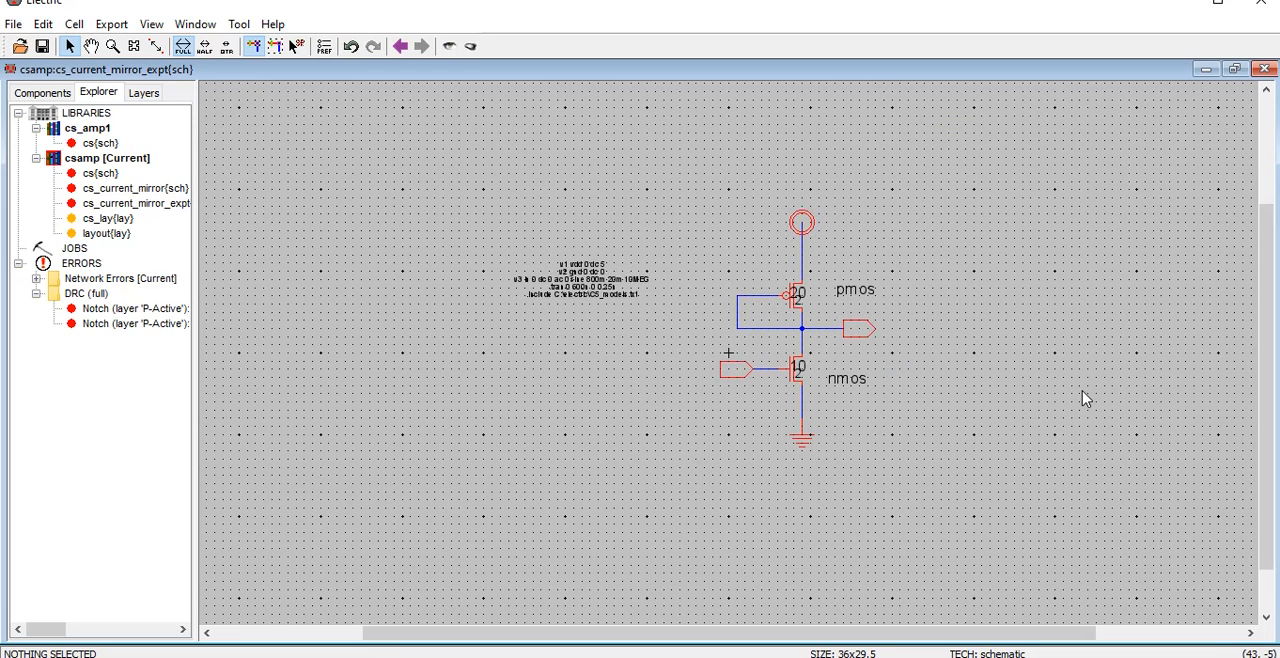
Move the pasted SPICE code block further away from the circuit and reduce the schematic text size
{"action": "scroll", "coordinate": [1085, 398], "scroll_direction": "up", "scroll_amount": 1, "text": "ctrl"}
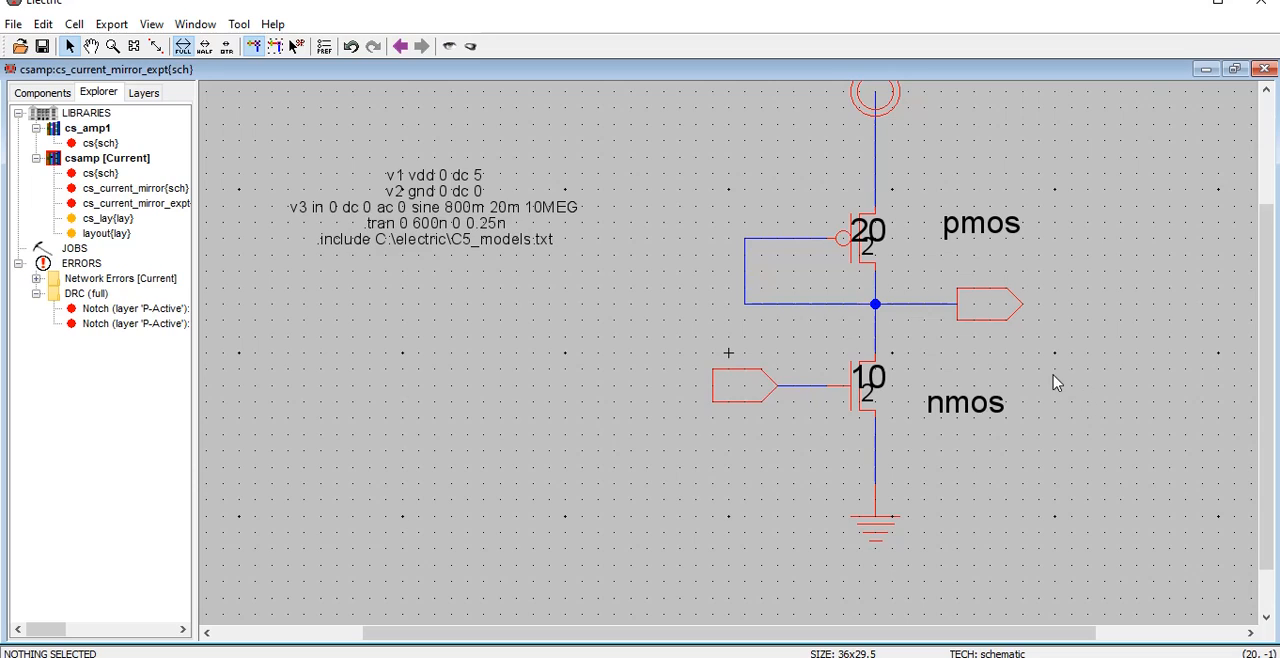
{"action": "scroll", "coordinate": [1047, 395], "scroll_direction": "up", "scroll_amount": 2}
{"action": "left_click_drag", "start_coordinate": [435, 377], "coordinate": [390, 393]}
{"action": "left_click", "coordinate": [540, 295]}
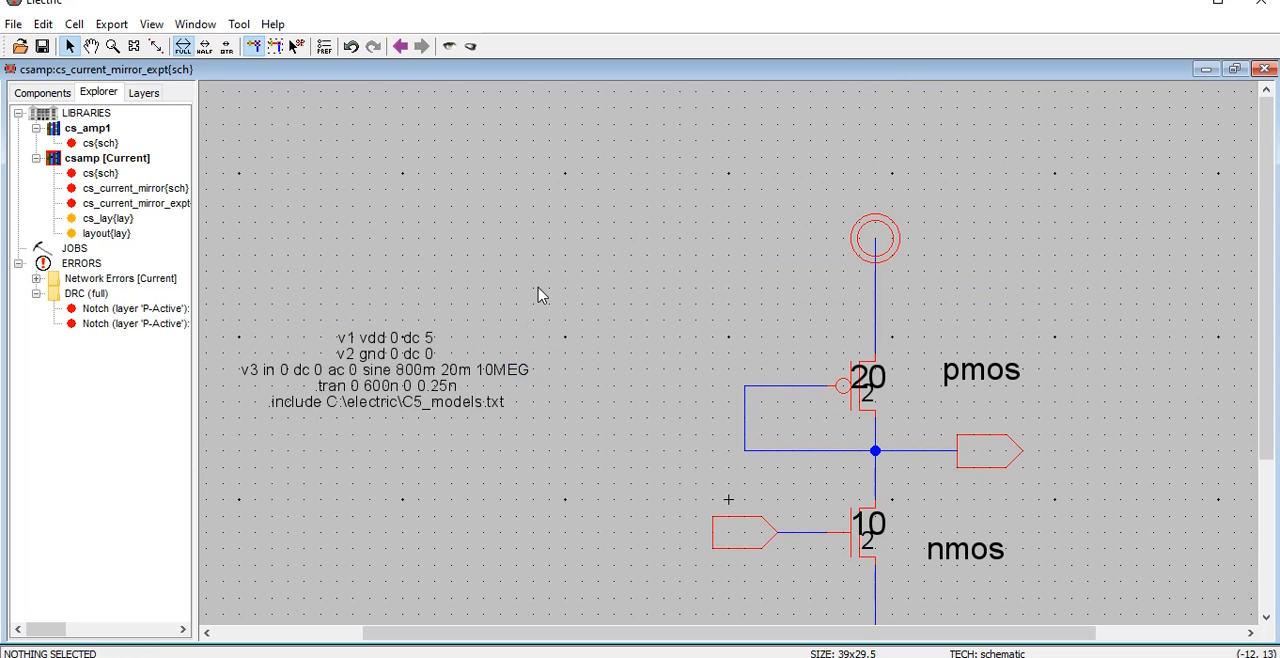
{"action": "scroll", "coordinate": [728, 288], "scroll_direction": "down", "scroll_amount": 2}
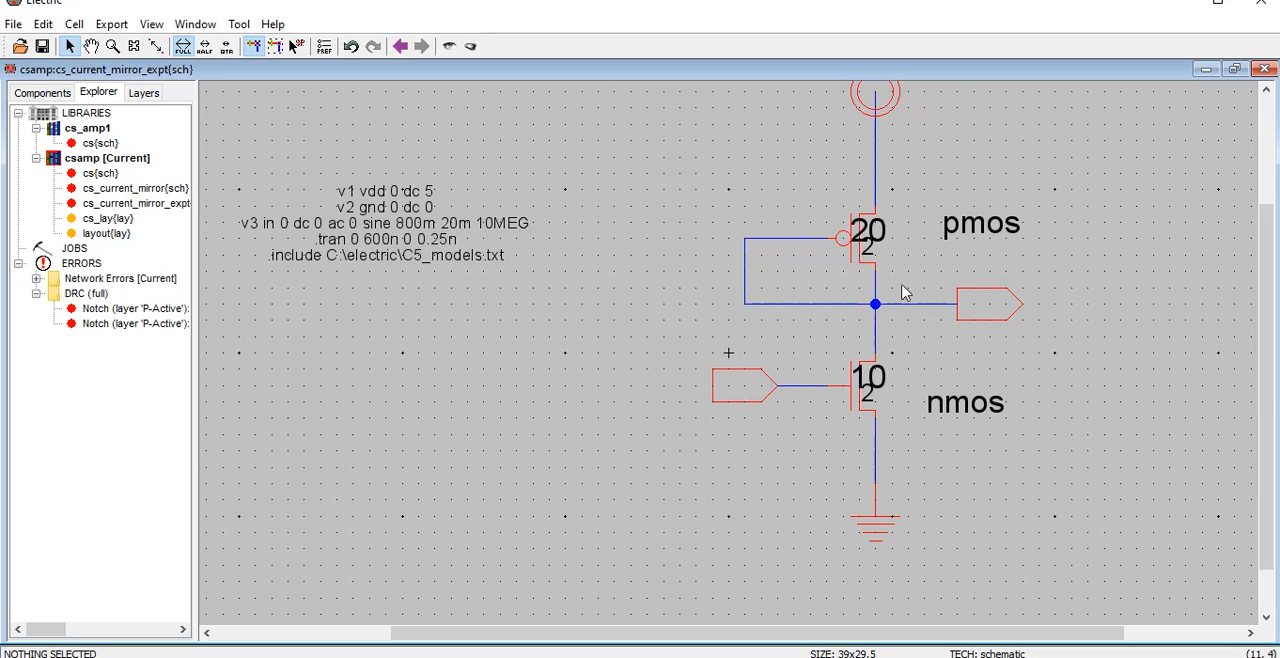
{"action": "key", "text": "ctrl+minus"}
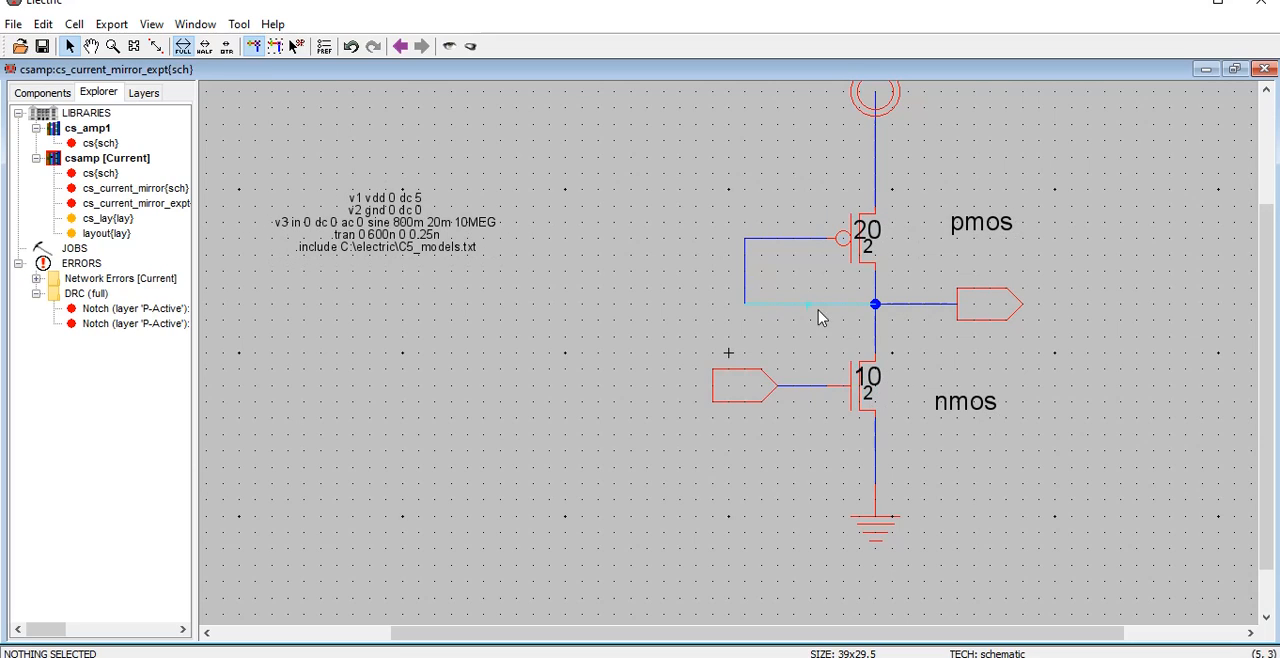
Delete the three wire segments linking the PMOS gate to the output node
{"action": "left_click", "coordinate": [773, 248]}
{"action": "key", "text": "Delete"}
{"action": "left_click", "coordinate": [749, 277]}
{"action": "key", "text": "Delete"}
{"action": "left_click", "coordinate": [821, 304]}
{"action": "key", "text": "Delete"}
Switch to Paint and extend the canvas downward to get blank space below the V-axis graphs
{"action": "key", "text": "alt+Tab"}
{"action": "scroll", "coordinate": [626, 525], "scroll_direction": "down", "scroll_amount": 3}
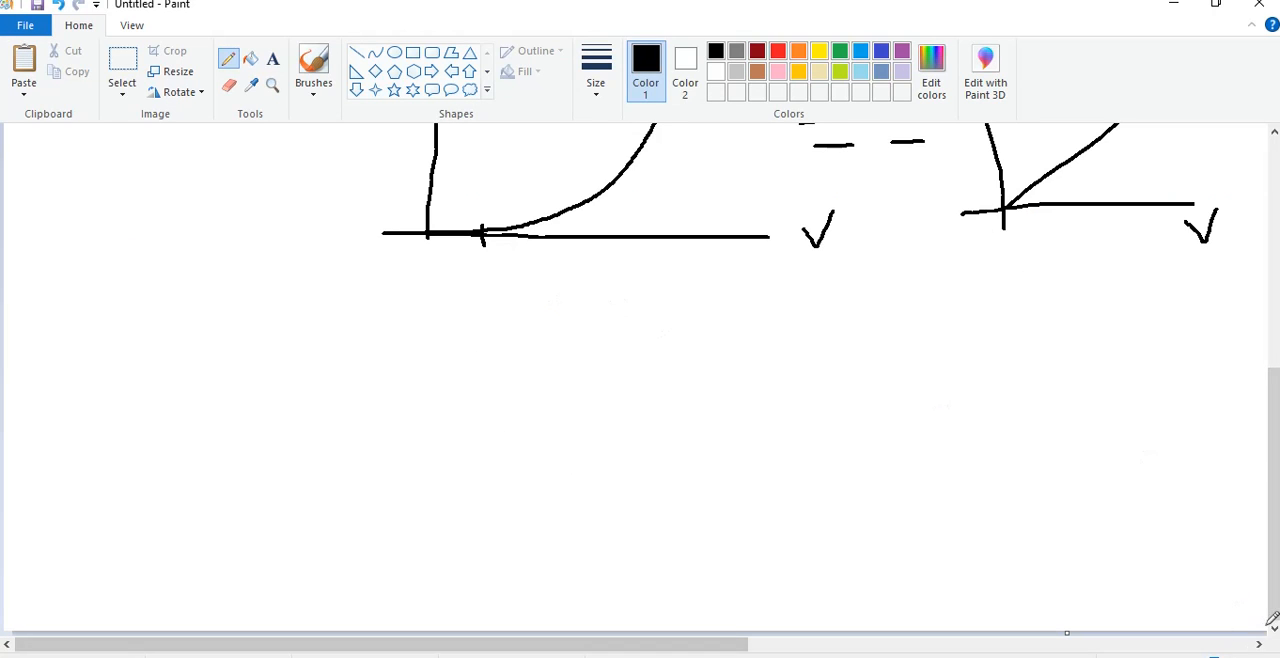
{"action": "scroll", "coordinate": [1057, 609], "scroll_direction": "down", "scroll_amount": 1}
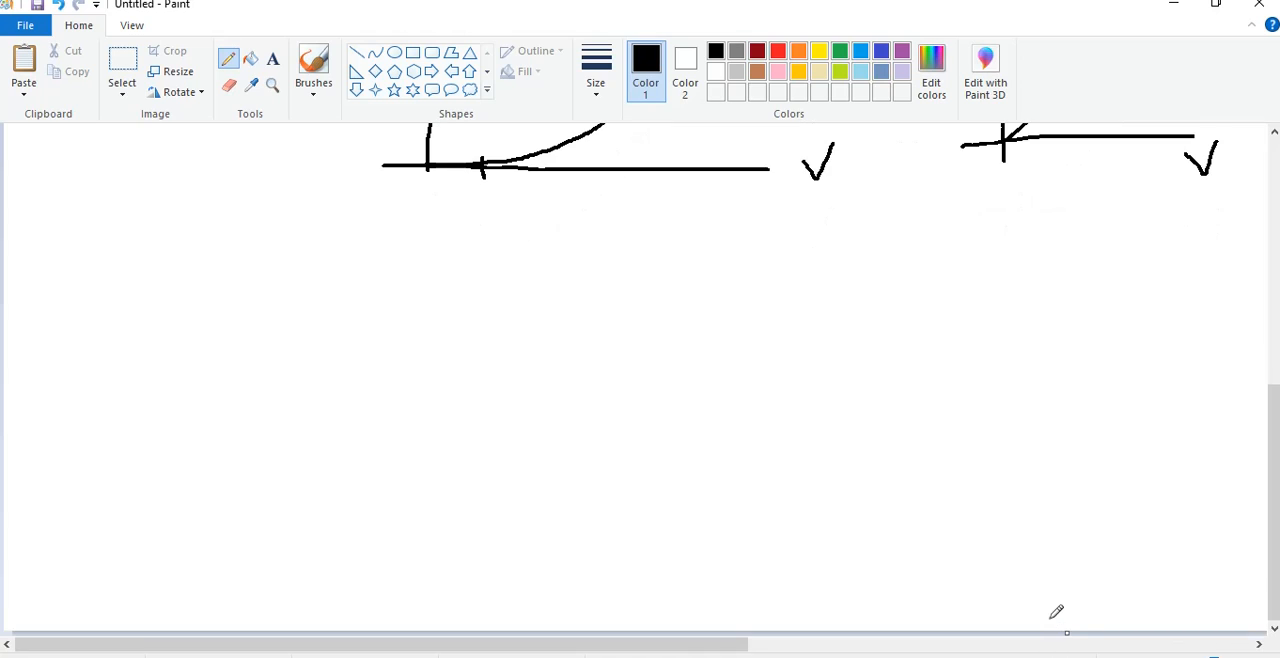
{"action": "left_click_drag", "start_coordinate": [1069, 655], "coordinate": [1069, 657]}
{"action": "scroll", "coordinate": [1069, 601], "scroll_direction": "down", "scroll_amount": 1}
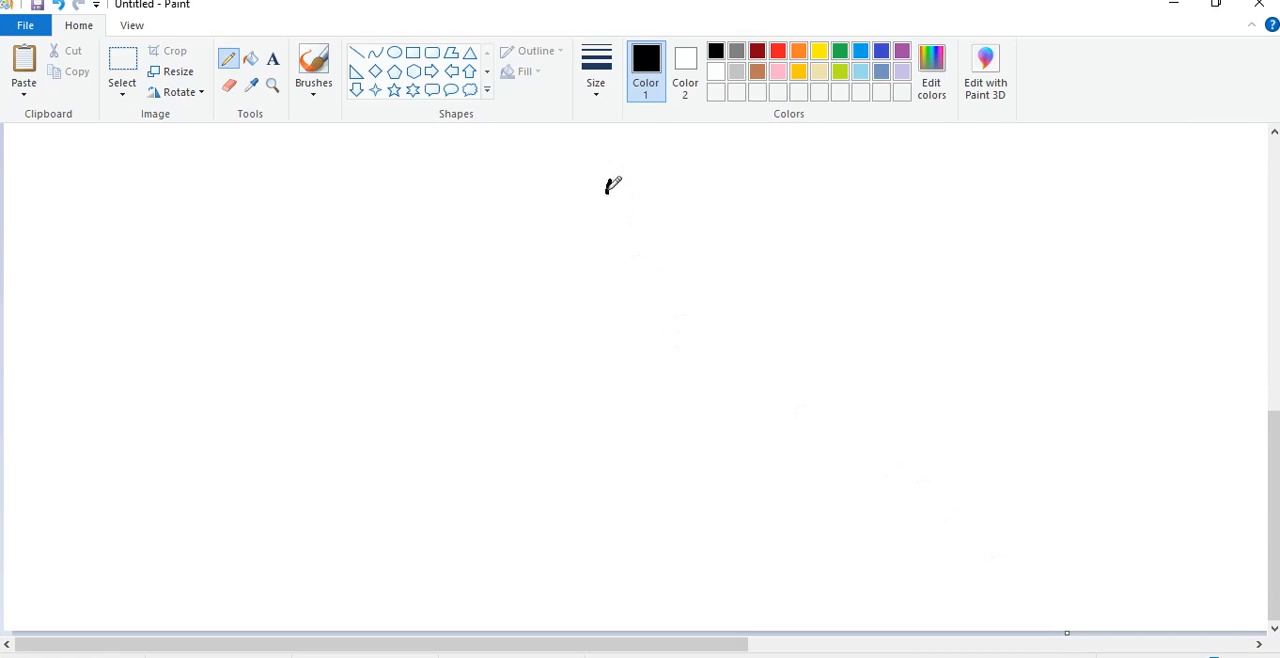
Sketch two PMOS transistors with joined gates, one feeding a grounded current source and the other running down to ground
{"action": "mouse_move", "coordinate": [610, 181]}
{"action": "left_mouse_down"}
{"action": "mouse_move", "coordinate": [566, 211]}
{"action": "mouse_move", "coordinate": [630, 256]}
{"action": "mouse_move", "coordinate": [626, 352]}
{"action": "left_mouse_up"}
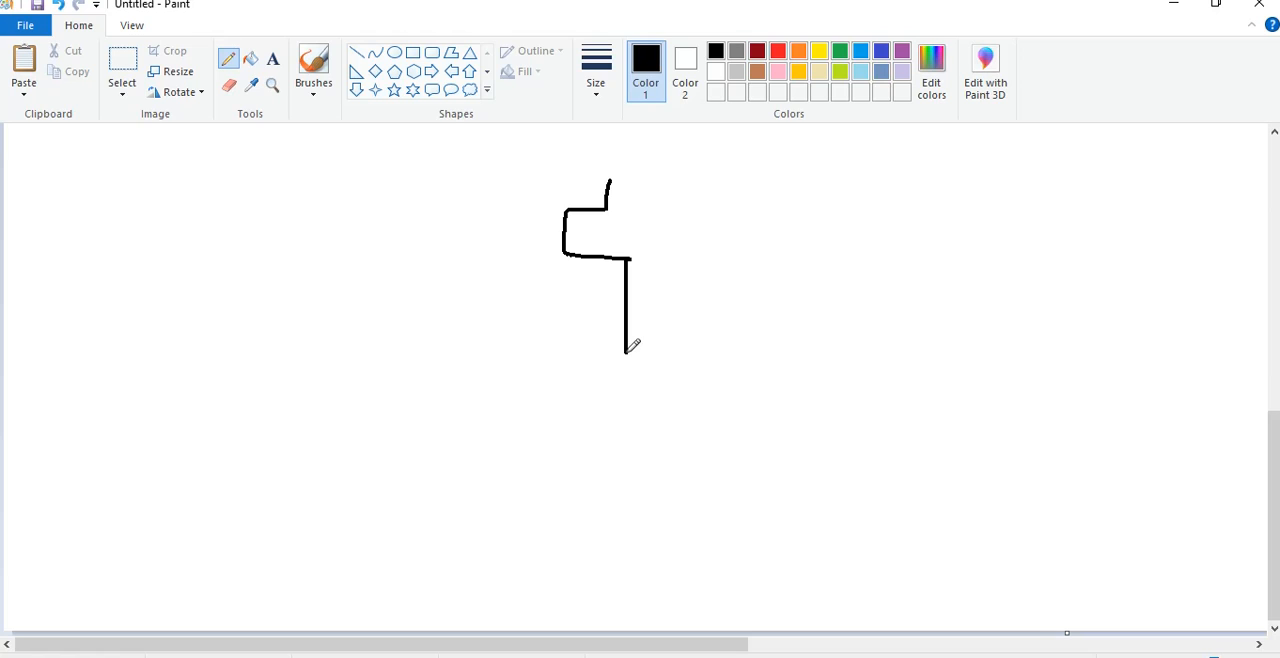
{"action": "mouse_move", "coordinate": [552, 203]}
{"action": "left_mouse_down"}
{"action": "mouse_move", "coordinate": [555, 248]}
{"action": "mouse_move", "coordinate": [549, 216]}
{"action": "mouse_move", "coordinate": [543, 229]}
{"action": "mouse_move", "coordinate": [427, 227]}
{"action": "left_mouse_up"}
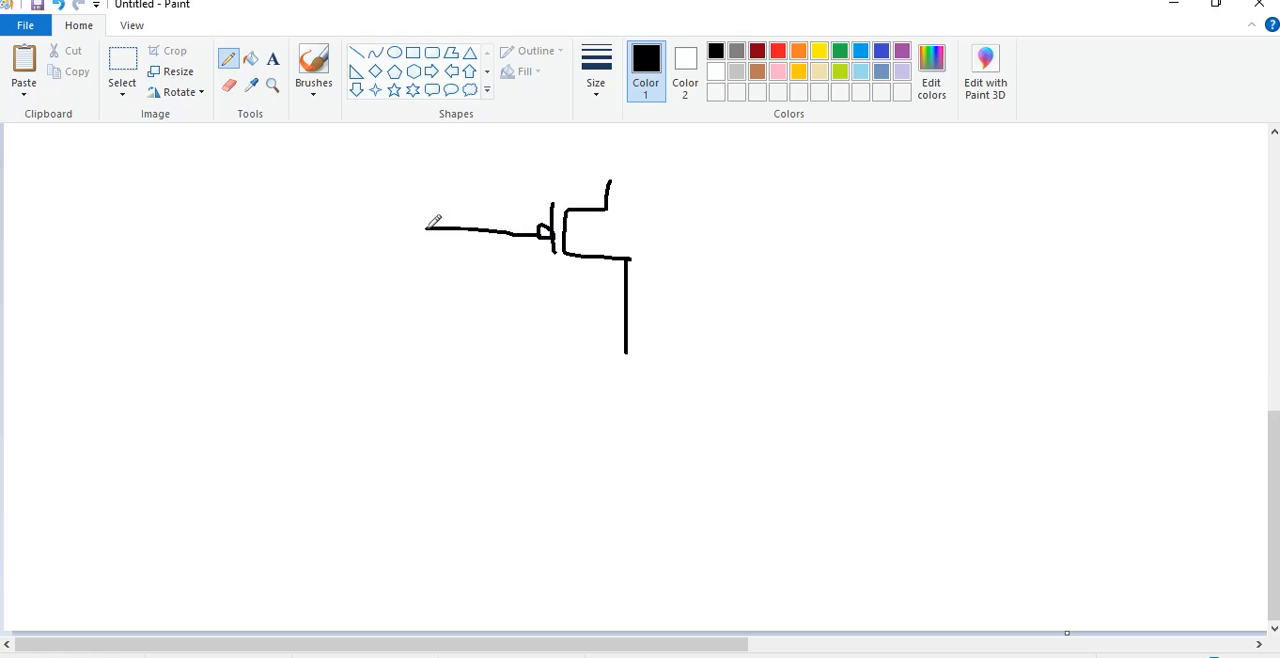
{"action": "mouse_move", "coordinate": [372, 155]}
{"action": "left_mouse_down"}
{"action": "mouse_move", "coordinate": [369, 196]}
{"action": "mouse_move", "coordinate": [412, 240]}
{"action": "mouse_move", "coordinate": [374, 297]}
{"action": "left_mouse_up"}
{"action": "left_click_drag", "start_coordinate": [421, 227], "coordinate": [420, 246]}
{"action": "mouse_move", "coordinate": [374, 297]}
{"action": "left_mouse_down"}
{"action": "mouse_move", "coordinate": [366, 356]}
{"action": "mouse_move", "coordinate": [420, 372]}
{"action": "mouse_move", "coordinate": [379, 351]}
{"action": "mouse_move", "coordinate": [384, 392]}
{"action": "mouse_move", "coordinate": [397, 374]}
{"action": "mouse_move", "coordinate": [378, 459]}
{"action": "mouse_move", "coordinate": [398, 463]}
{"action": "mouse_move", "coordinate": [378, 458]}
{"action": "left_mouse_up"}
{"action": "mouse_move", "coordinate": [626, 349]}
{"action": "left_mouse_down"}
{"action": "mouse_move", "coordinate": [630, 379]}
{"action": "mouse_move", "coordinate": [613, 383]}
{"action": "left_mouse_up"}
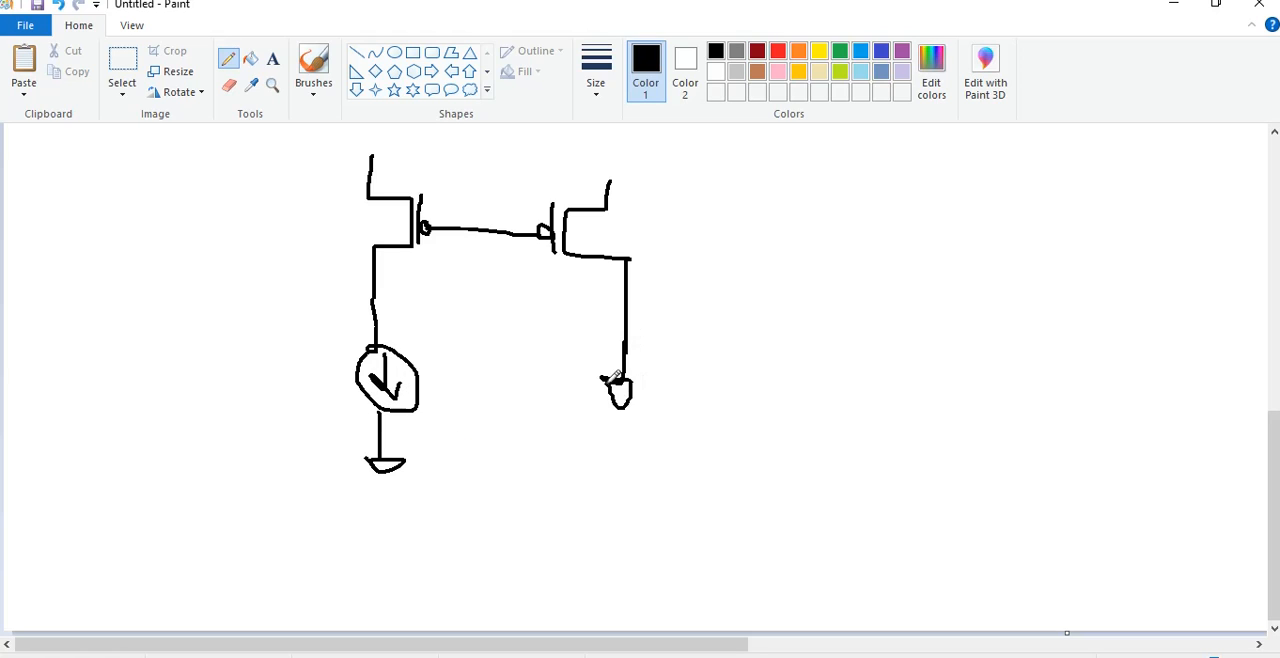
Draw the shared supply rail above both transistors and tie the joined gates to the current-source-side transistor's drain
{"action": "mouse_move", "coordinate": [372, 153]}
{"action": "left_mouse_down"}
{"action": "mouse_move", "coordinate": [557, 166]}
{"action": "mouse_move", "coordinate": [609, 187]}
{"action": "left_mouse_up"}
{"action": "mouse_move", "coordinate": [497, 136]}
{"action": "left_mouse_down"}
{"action": "mouse_move", "coordinate": [496, 164]}
{"action": "mouse_move", "coordinate": [518, 137]}
{"action": "left_mouse_up"}
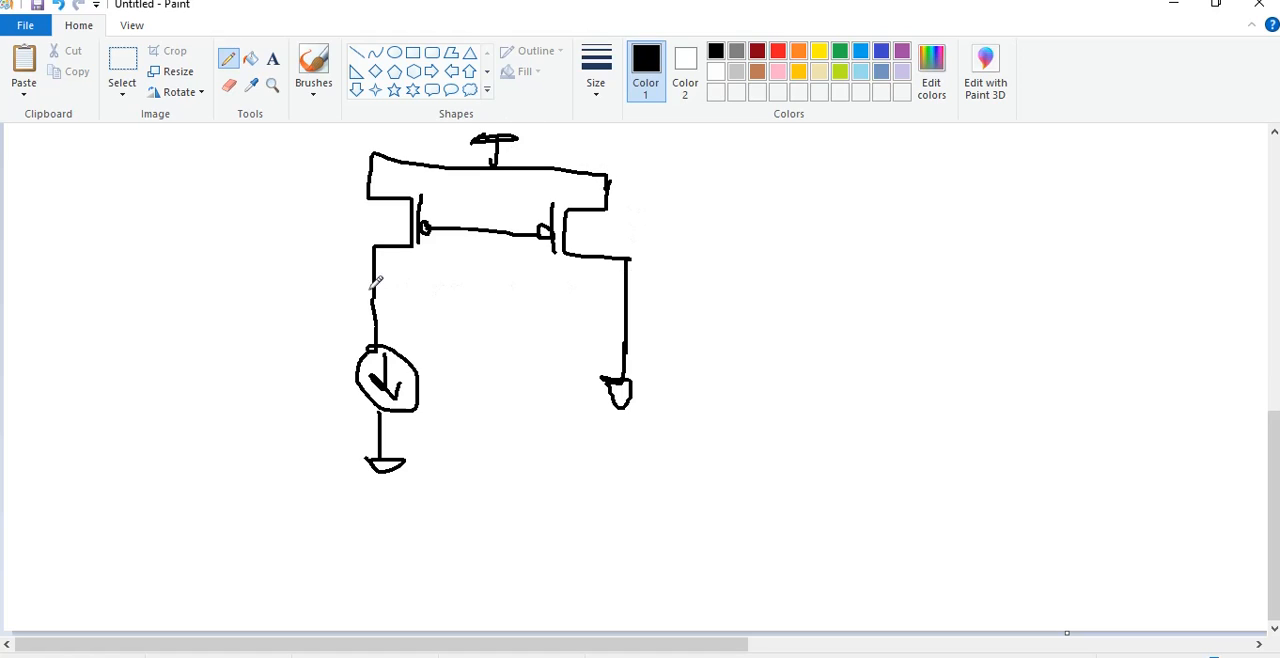
{"action": "left_click_drag", "start_coordinate": [372, 289], "coordinate": [480, 229]}
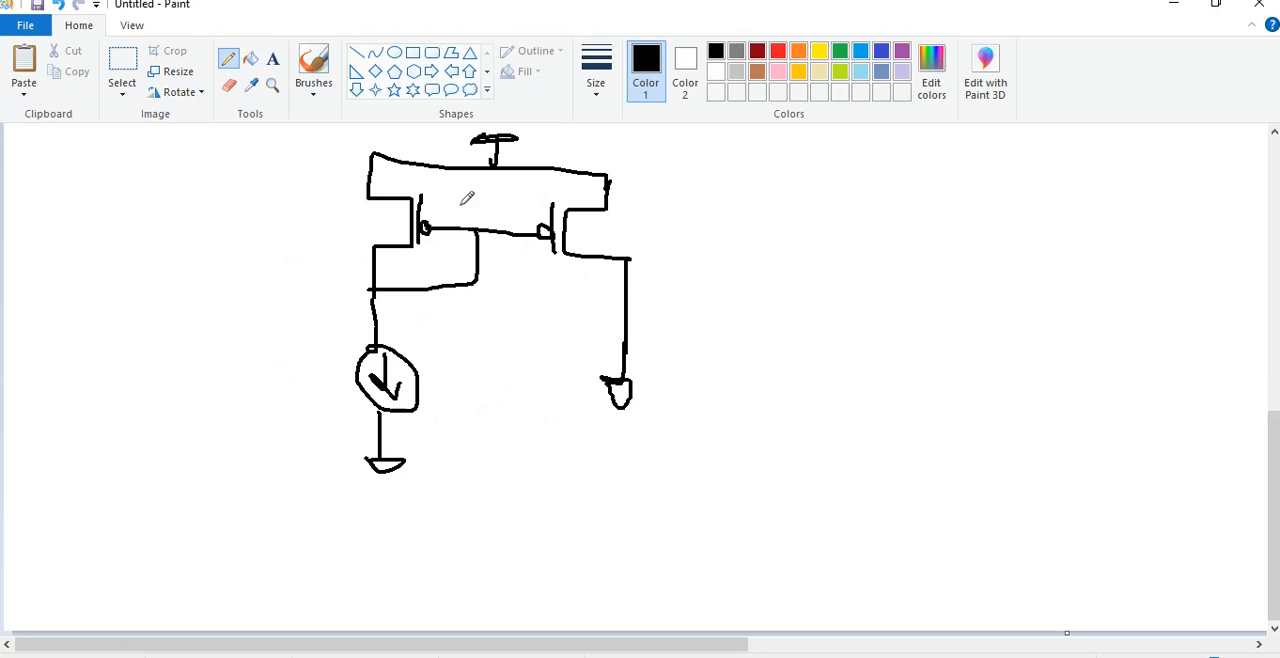
{"action": "mouse_move", "coordinate": [319, 325]}
{"action": "left_mouse_down"}
{"action": "mouse_move", "coordinate": [323, 398]}
{"action": "mouse_move", "coordinate": [334, 371]}
{"action": "mouse_move", "coordinate": [320, 391]}
{"action": "mouse_move", "coordinate": [345, 403]}
{"action": "left_mouse_up"}
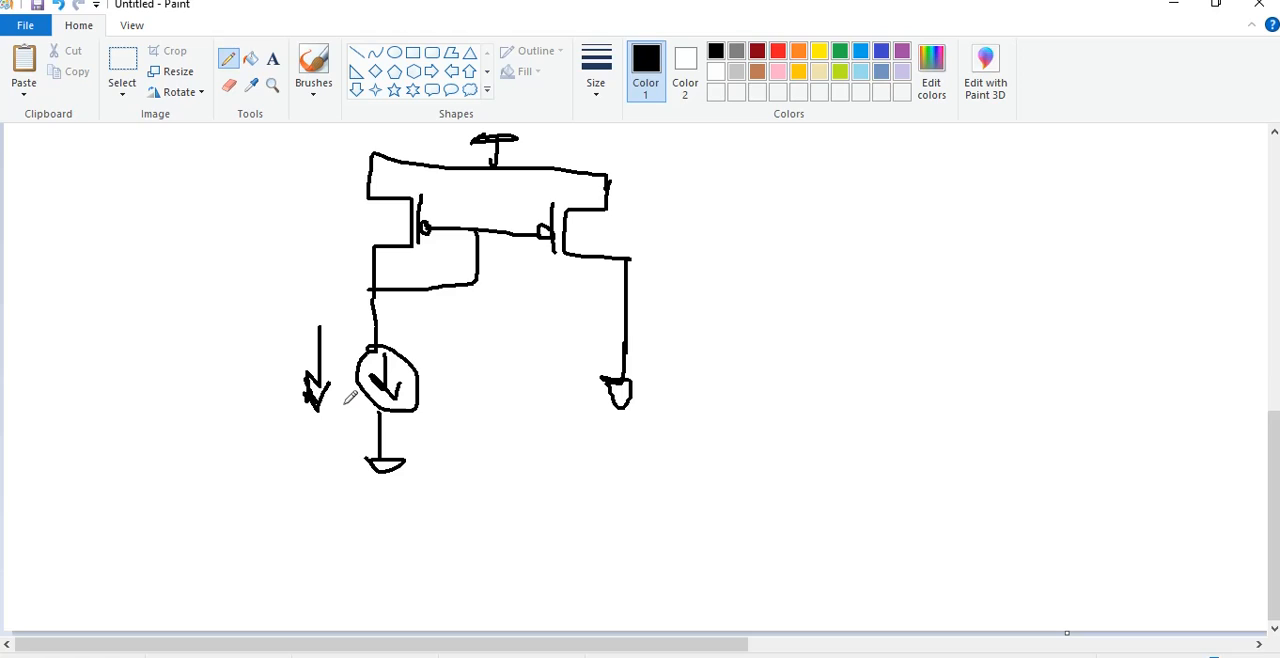
{"action": "key", "text": "ctrl+z"}
{"action": "key", "text": "ctrl+z"}
Annotate the mirror with downward current arrows, labels P1 and P2, a plus below the gate line and a short line on P2's drain wire
{"action": "mouse_move", "coordinate": [287, 286]}
{"action": "left_mouse_down"}
{"action": "mouse_move", "coordinate": [266, 347]}
{"action": "mouse_move", "coordinate": [289, 357]}
{"action": "left_mouse_up"}
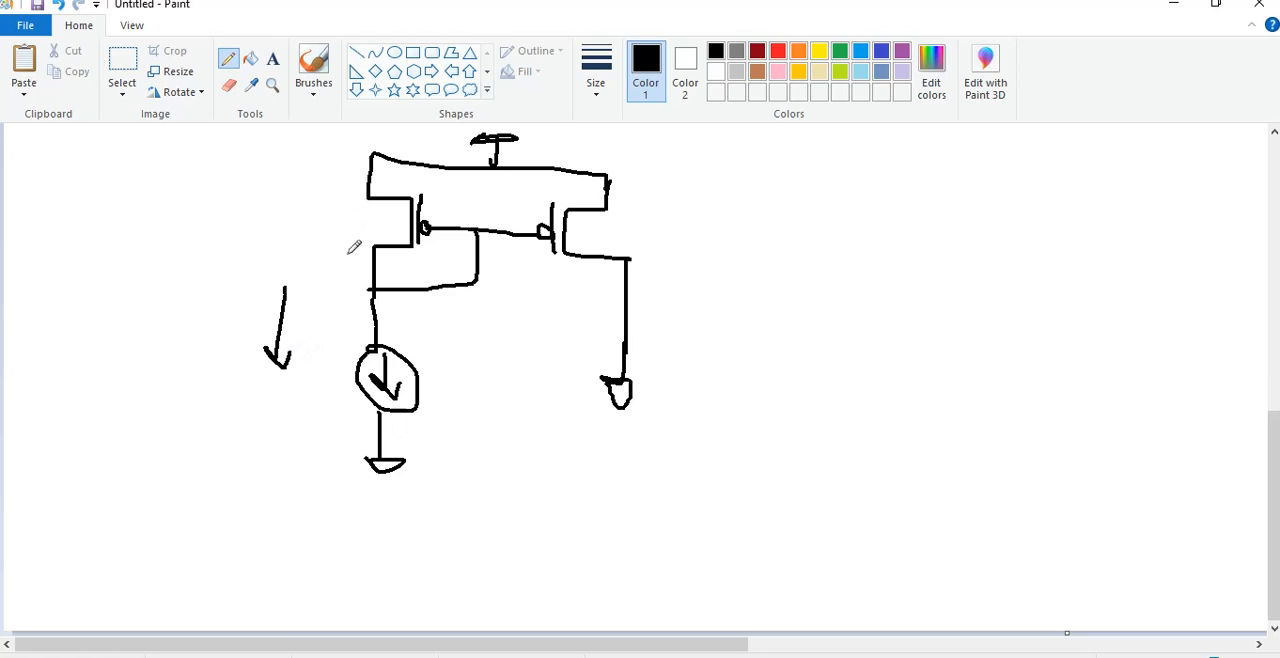
{"action": "mouse_move", "coordinate": [696, 203]}
{"action": "left_mouse_down"}
{"action": "mouse_move", "coordinate": [716, 318]}
{"action": "mouse_move", "coordinate": [738, 280]}
{"action": "left_mouse_up"}
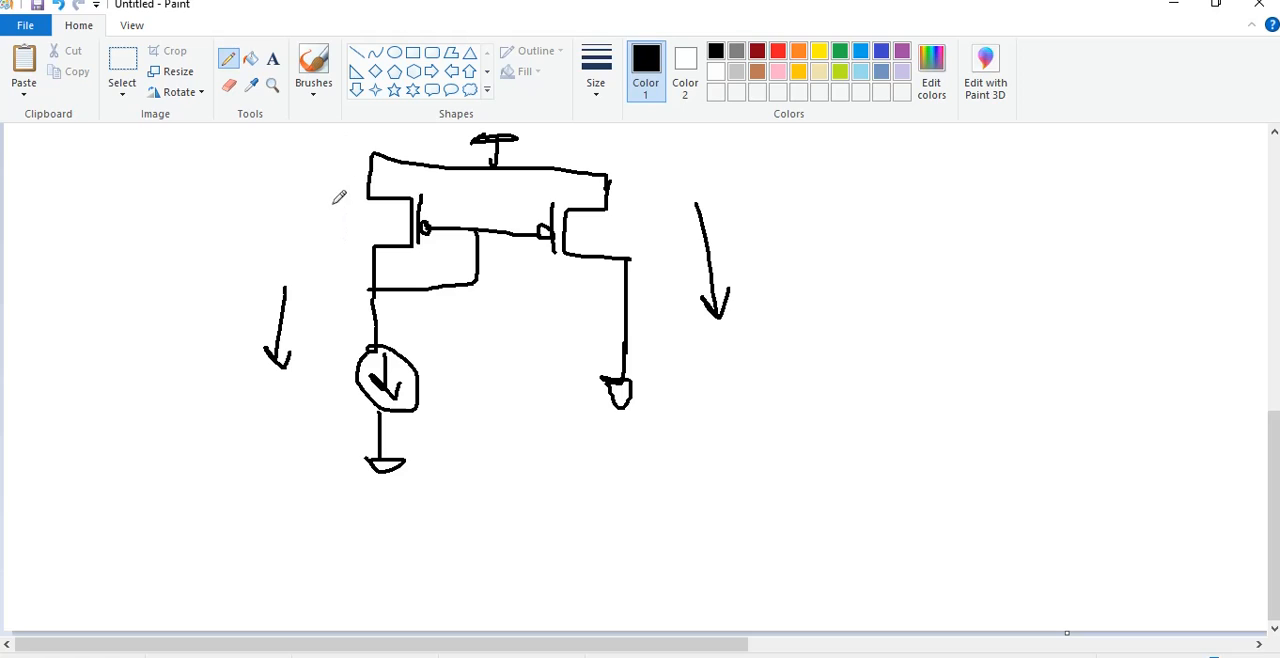
{"action": "left_click_drag", "start_coordinate": [332, 205], "coordinate": [353, 222]}
{"action": "mouse_move", "coordinate": [624, 234]}
{"action": "left_mouse_down"}
{"action": "mouse_move", "coordinate": [636, 208]}
{"action": "mouse_move", "coordinate": [628, 222]}
{"action": "mouse_move", "coordinate": [680, 228]}
{"action": "left_mouse_up"}
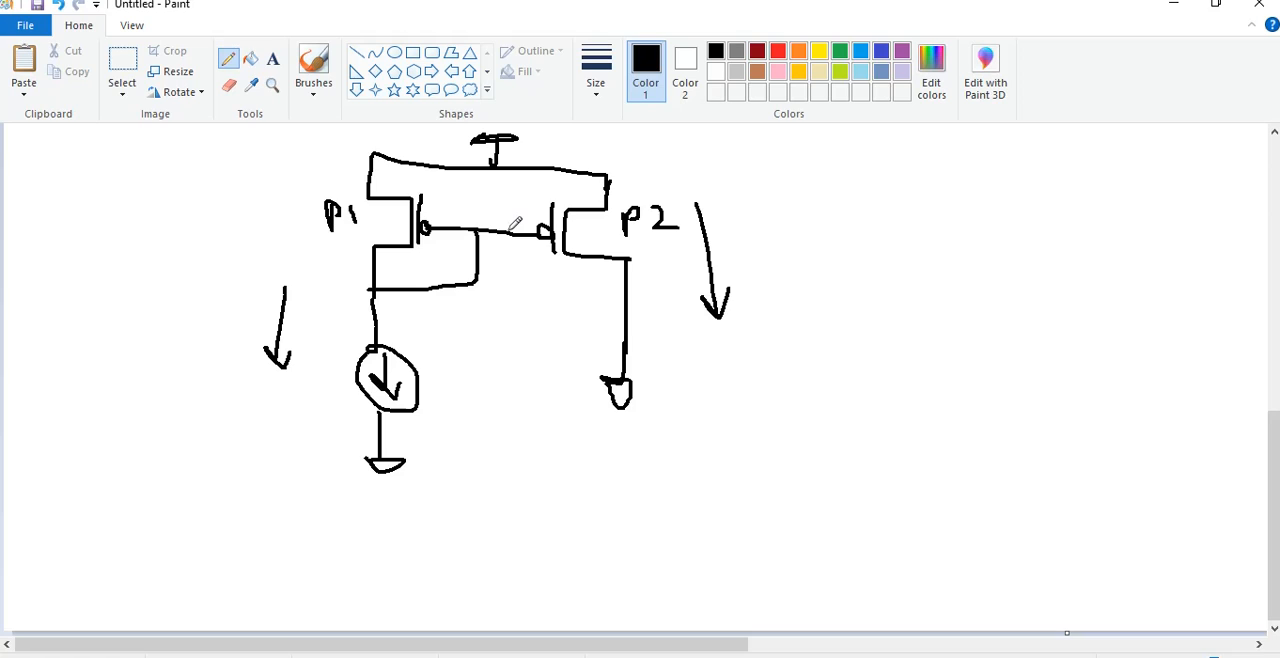
{"action": "mouse_move", "coordinate": [494, 241]}
{"action": "left_mouse_down"}
{"action": "mouse_move", "coordinate": [512, 241]}
{"action": "mouse_move", "coordinate": [502, 251]}
{"action": "left_mouse_up"}
{"action": "left_click_drag", "start_coordinate": [596, 302], "coordinate": [624, 302]}
Sketch a resistor-loaded common-source transistor stage beside the mirror, with a downward current arrow next to the resistor
{"action": "mouse_move", "coordinate": [946, 226]}
{"action": "left_mouse_down"}
{"action": "mouse_move", "coordinate": [934, 450]}
{"action": "mouse_move", "coordinate": [950, 545]}
{"action": "left_mouse_up"}
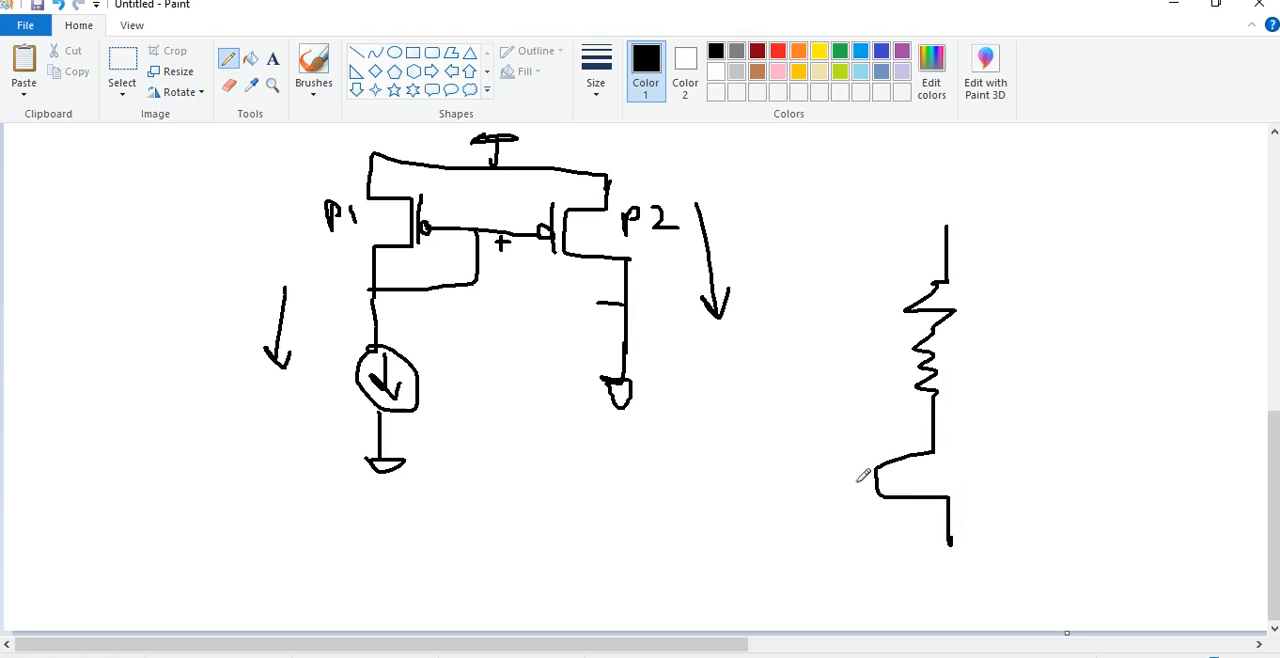
{"action": "mouse_move", "coordinate": [855, 468]}
{"action": "left_mouse_down"}
{"action": "mouse_move", "coordinate": [856, 502]}
{"action": "mouse_move", "coordinate": [797, 491]}
{"action": "left_mouse_up"}
{"action": "left_click_drag", "start_coordinate": [984, 318], "coordinate": [986, 396]}
{"action": "mouse_move", "coordinate": [973, 378]}
{"action": "left_mouse_down"}
{"action": "mouse_move", "coordinate": [989, 392]}
{"action": "mouse_move", "coordinate": [1001, 368]}
{"action": "left_mouse_up"}
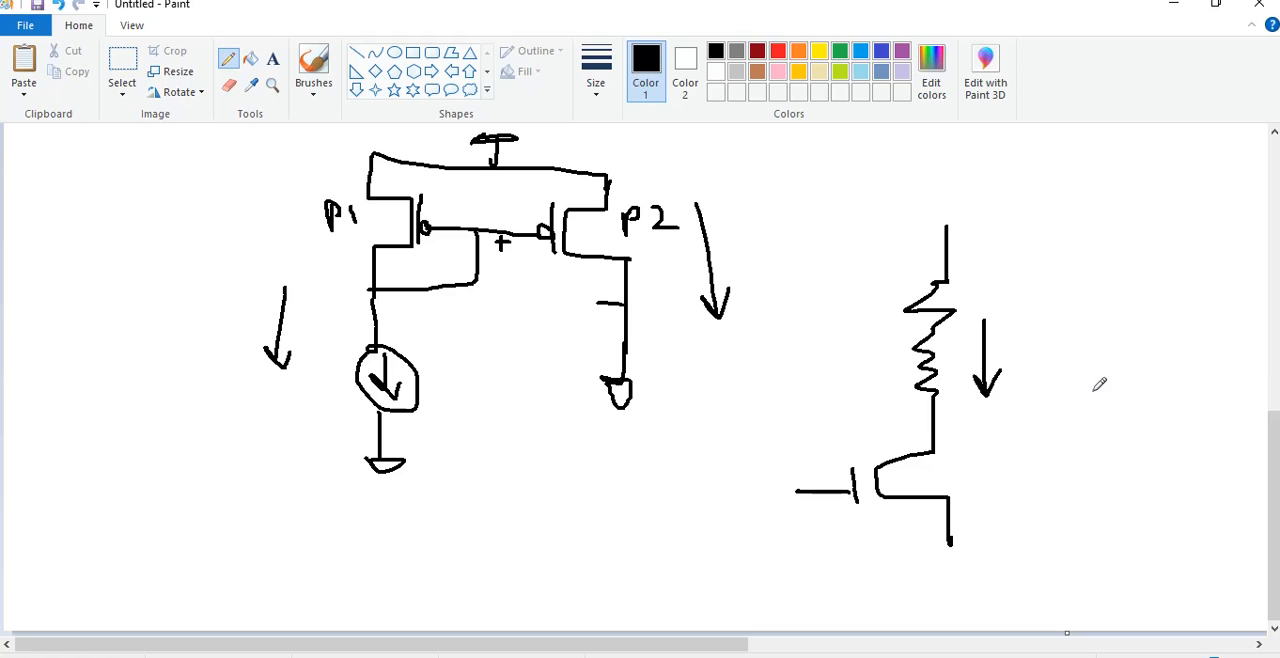
Sketch an amplifier stage with a diode-connected PMOS load, and add check marks beside the resistor load and the PMOS load
{"action": "left_click_drag", "start_coordinate": [1155, 228], "coordinate": [1164, 453]}
{"action": "left_click_drag", "start_coordinate": [1114, 340], "coordinate": [1113, 402]}
{"action": "mouse_move", "coordinate": [1110, 268]}
{"action": "left_mouse_down"}
{"action": "mouse_move", "coordinate": [1110, 295]}
{"action": "mouse_move", "coordinate": [1096, 276]}
{"action": "mouse_move", "coordinate": [1072, 280]}
{"action": "mouse_move", "coordinate": [1172, 316]}
{"action": "left_mouse_up"}
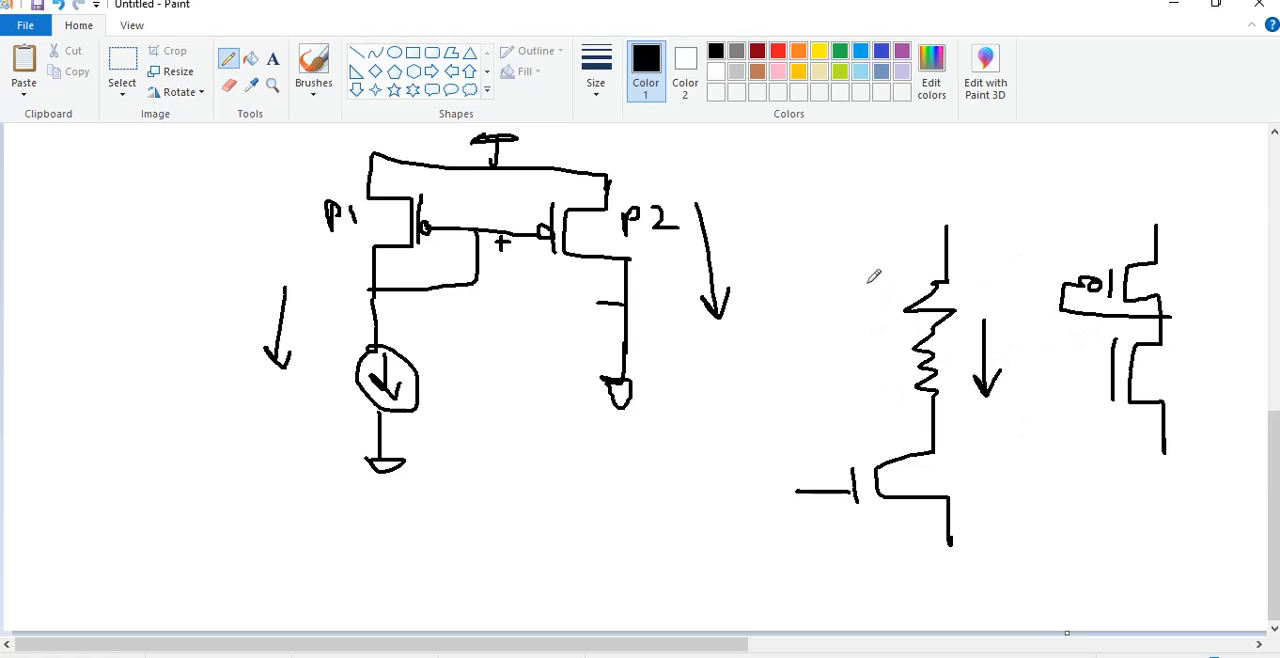
{"action": "left_click_drag", "start_coordinate": [867, 283], "coordinate": [911, 255]}
{"action": "mouse_move", "coordinate": [1071, 240]}
{"action": "left_mouse_down"}
{"action": "mouse_move", "coordinate": [1100, 252]}
{"action": "mouse_move", "coordinate": [1129, 227]}
{"action": "left_mouse_up"}
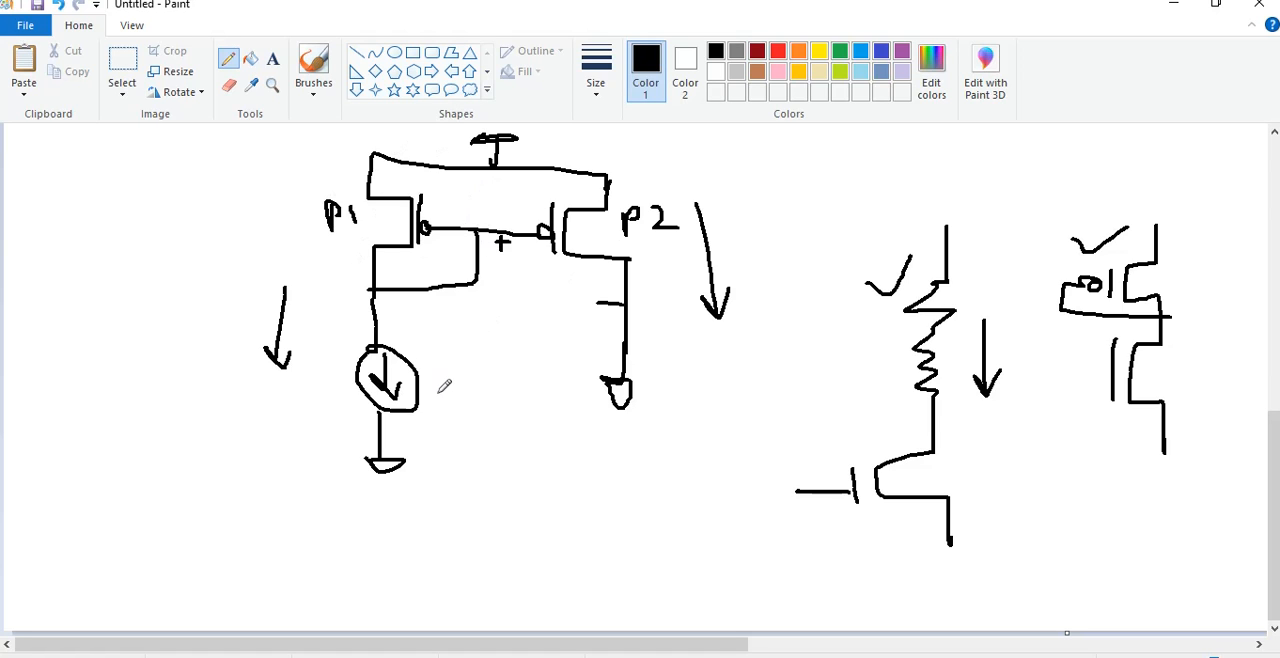
Switch to Electric and place a duplicate of the PMOS load transistor left of the original, level with it
{"action": "key", "text": "alt+Tab"}
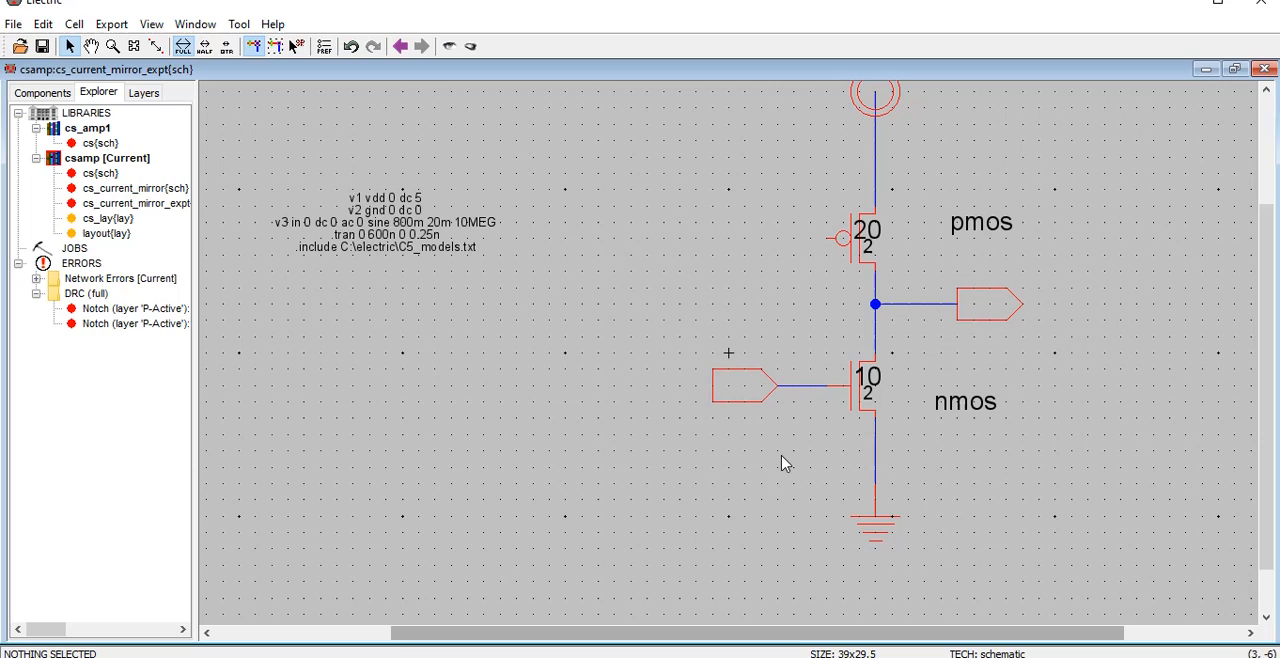
{"action": "left_click", "coordinate": [849, 250]}
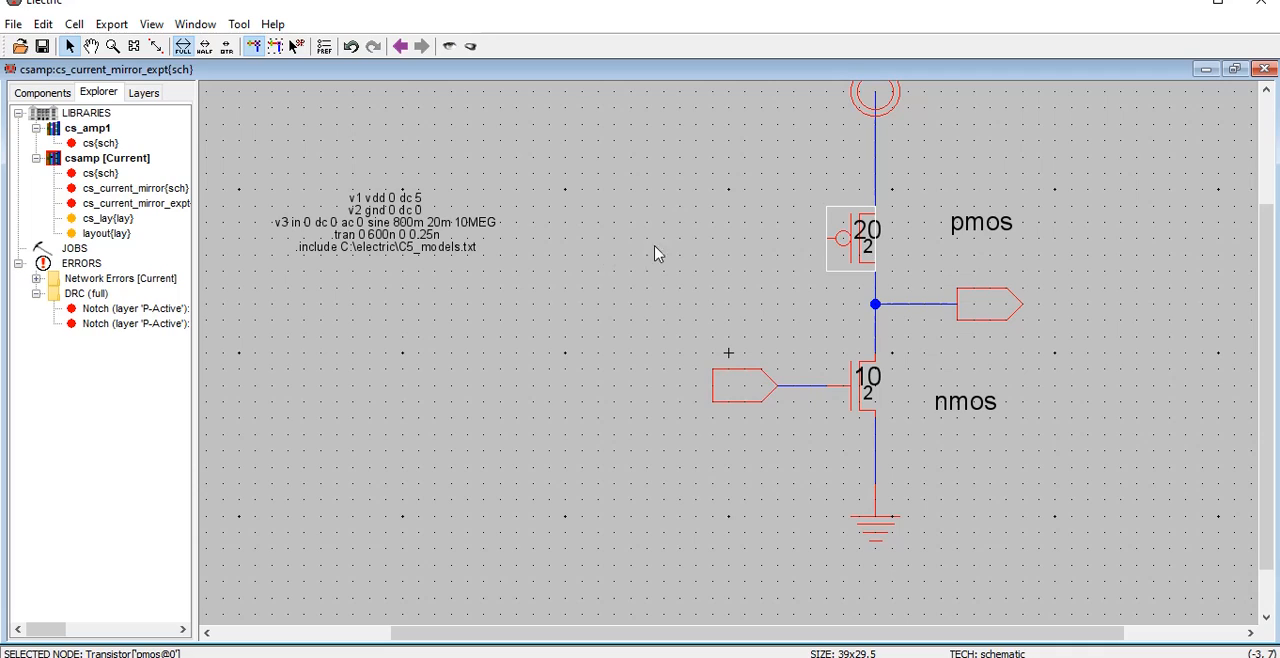
{"action": "left_click", "coordinate": [700, 238]}
{"action": "left_click", "coordinate": [826, 253]}
{"action": "left_click", "coordinate": [645, 230]}
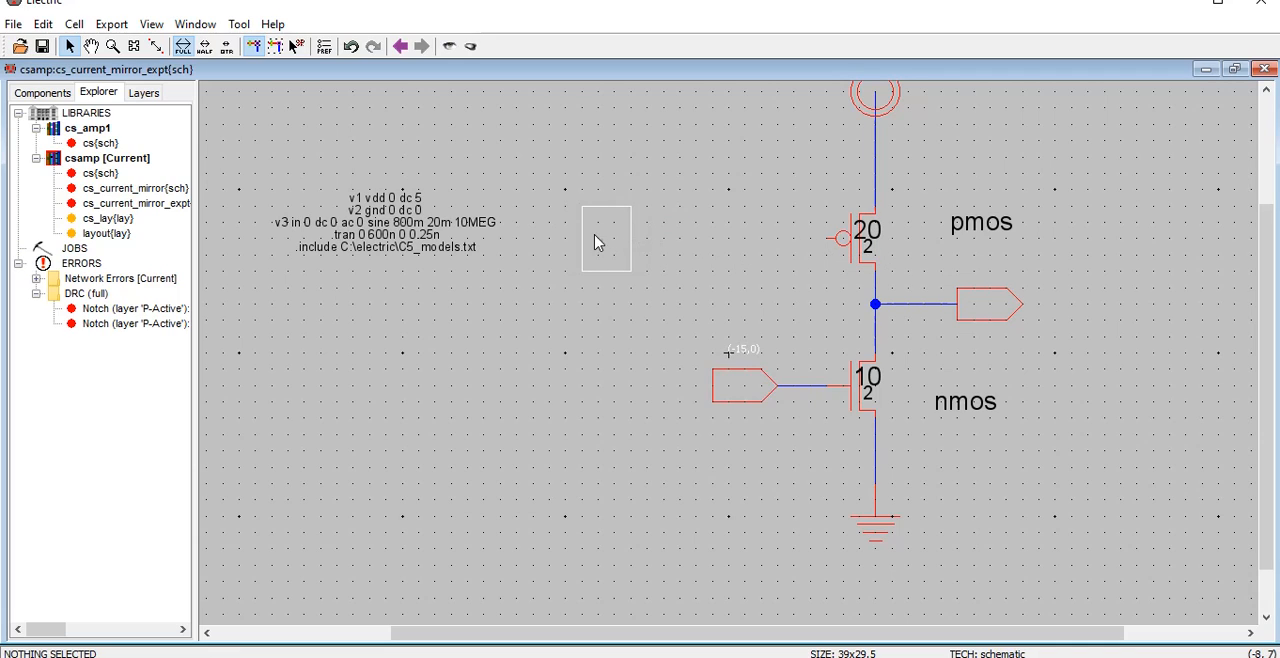
{"action": "left_click", "coordinate": [600, 245]}
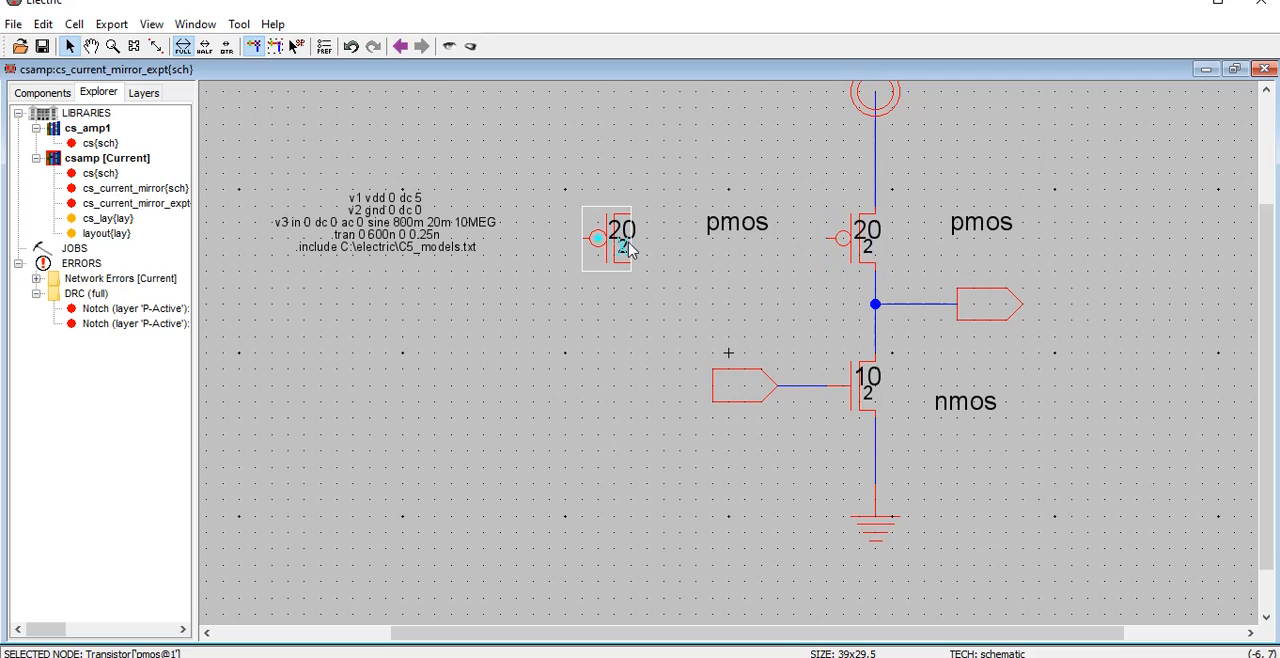
Mirror the duplicated PMOS transistor left-right so its gate faces the original PMOS
{"action": "left_click", "coordinate": [604, 258]}
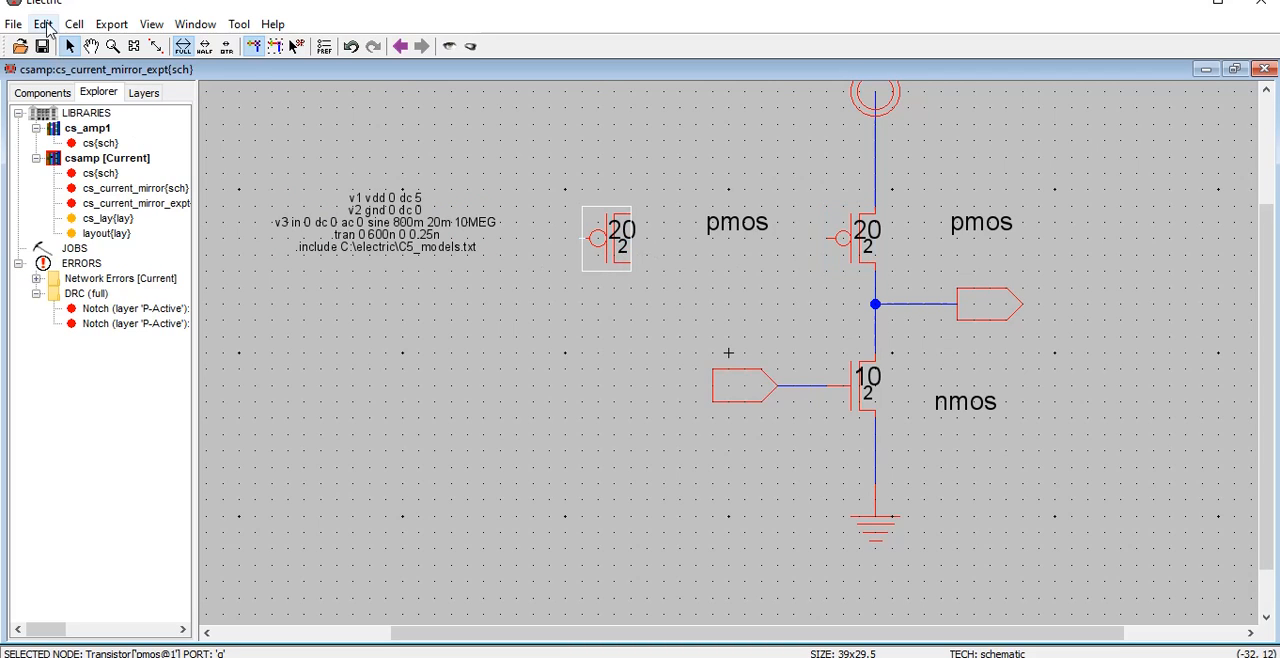
{"action": "left_click", "coordinate": [45, 25]}
{"action": "mouse_move", "coordinate": [43, 24]}
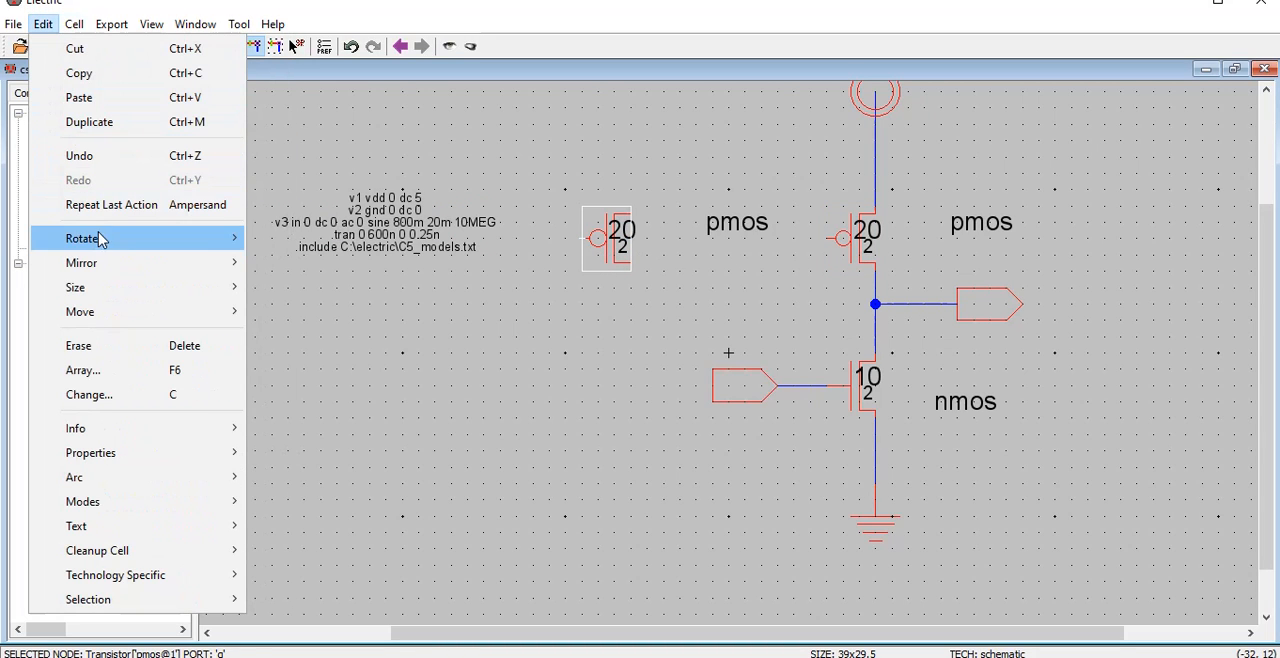
{"action": "mouse_move", "coordinate": [194, 263]}
{"action": "left_click", "coordinate": [294, 288]}
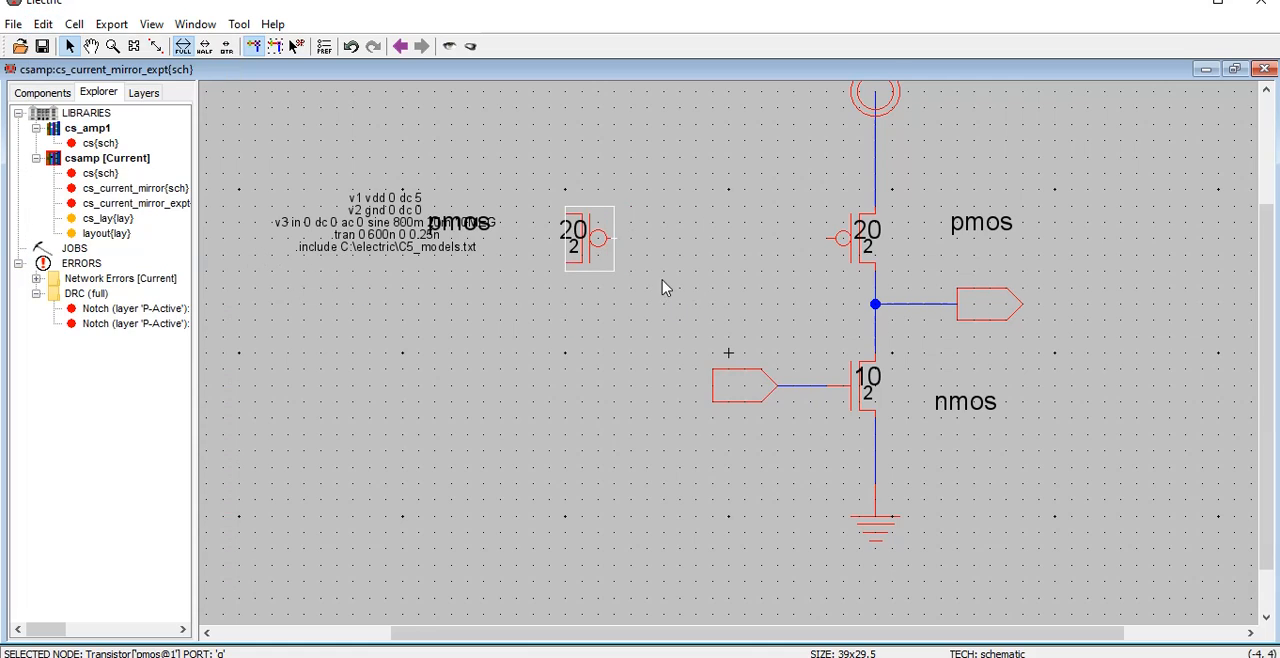
{"action": "left_click", "coordinate": [662, 285]}
Move the SPICE code text up and left, and bring the mirrored transistor's pmos label closer to it
{"action": "left_click_drag", "start_coordinate": [472, 224], "coordinate": [519, 207]}
{"action": "left_click_drag", "start_coordinate": [421, 212], "coordinate": [338, 198]}
{"action": "left_click", "coordinate": [520, 306]}
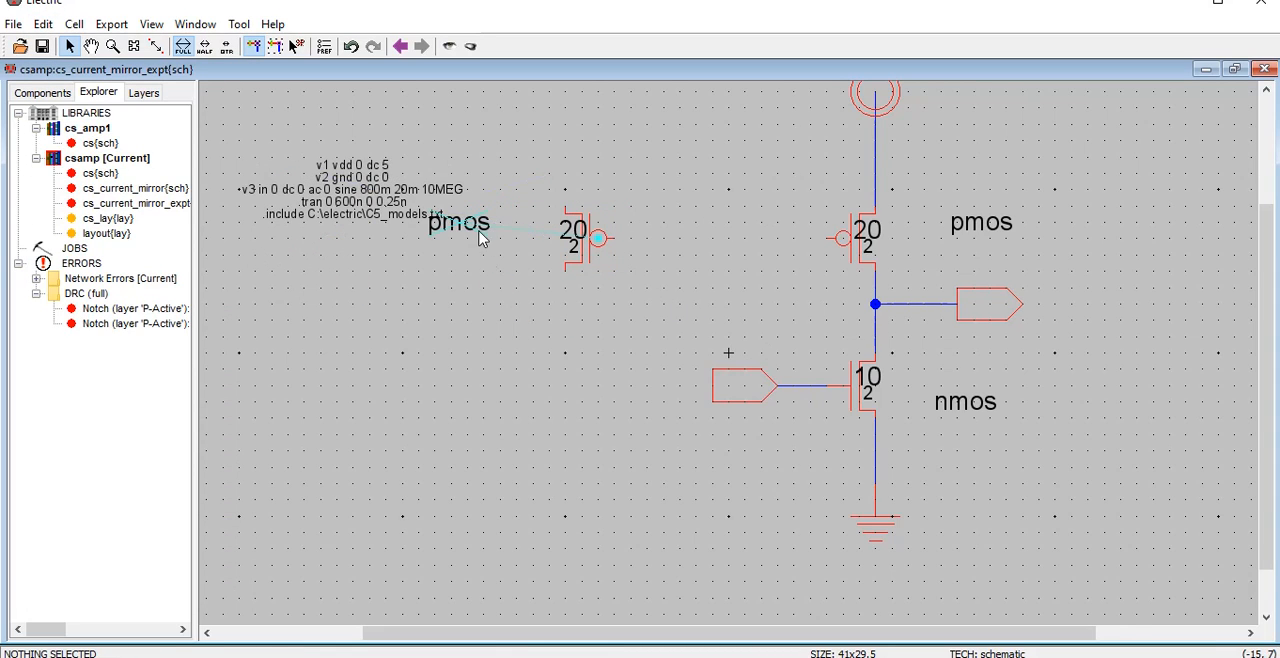
{"action": "left_click_drag", "start_coordinate": [479, 231], "coordinate": [526, 213]}
{"action": "left_click", "coordinate": [648, 260]}
Wire the gates of the two PMOS transistors together
{"action": "left_click", "coordinate": [612, 240]}
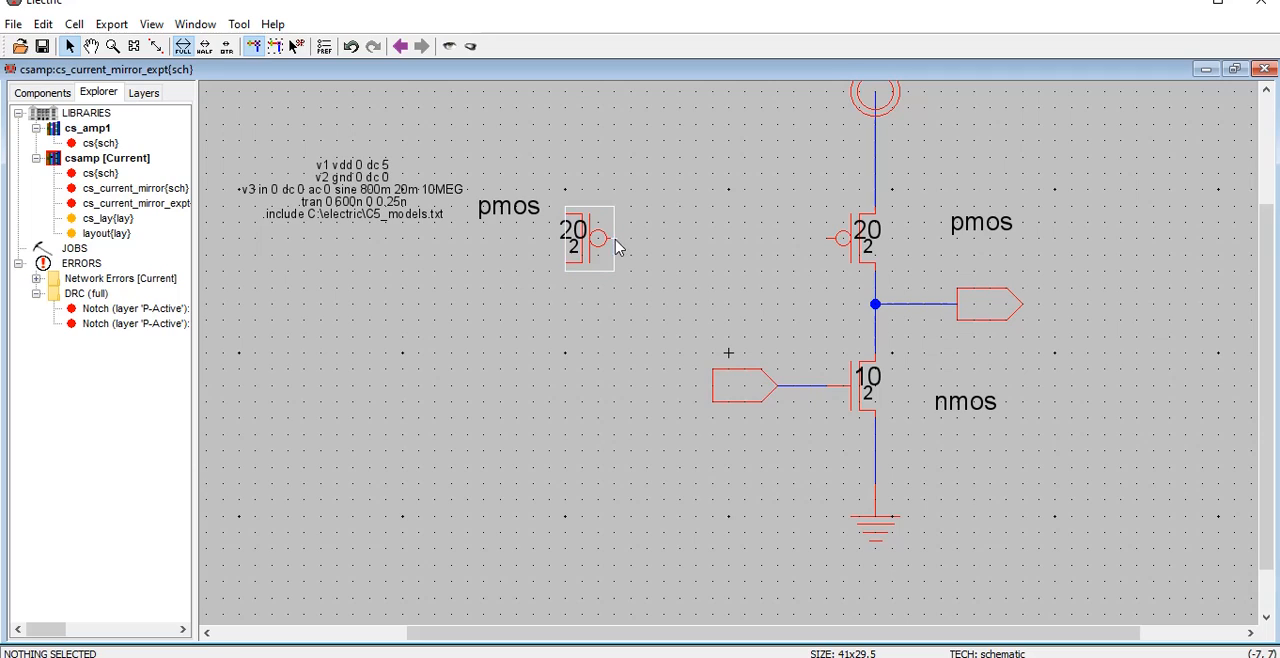
{"action": "right_click", "coordinate": [830, 245]}
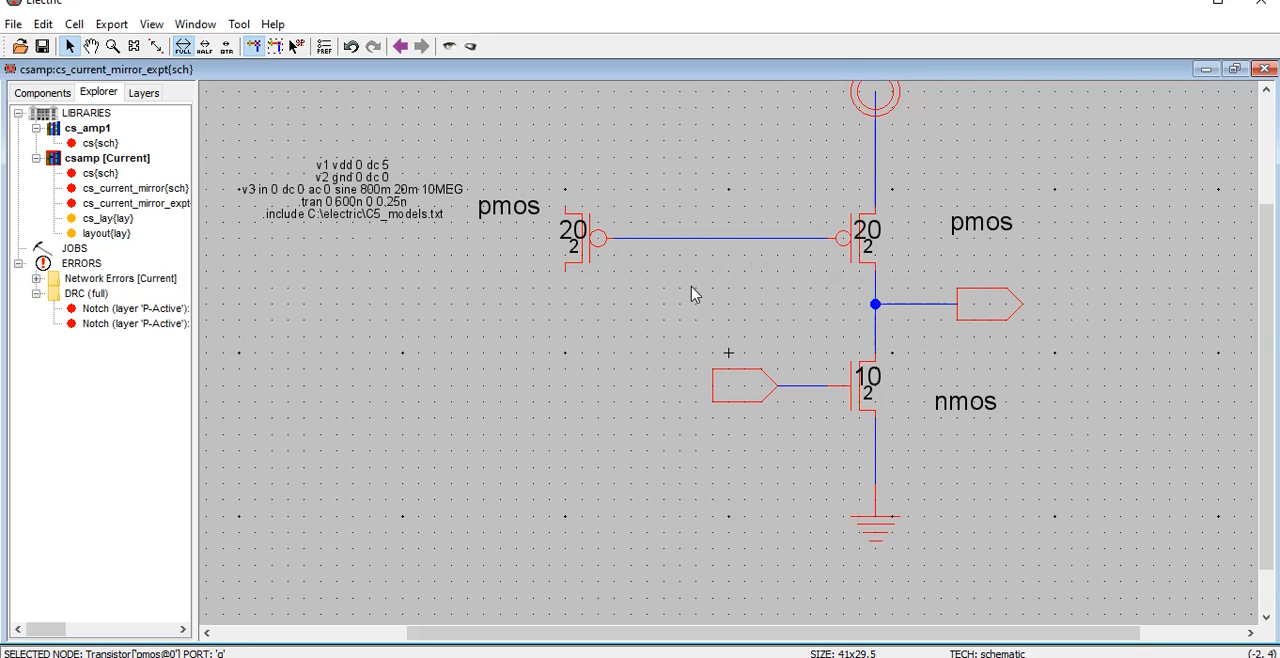
{"action": "left_click", "coordinate": [690, 285]}
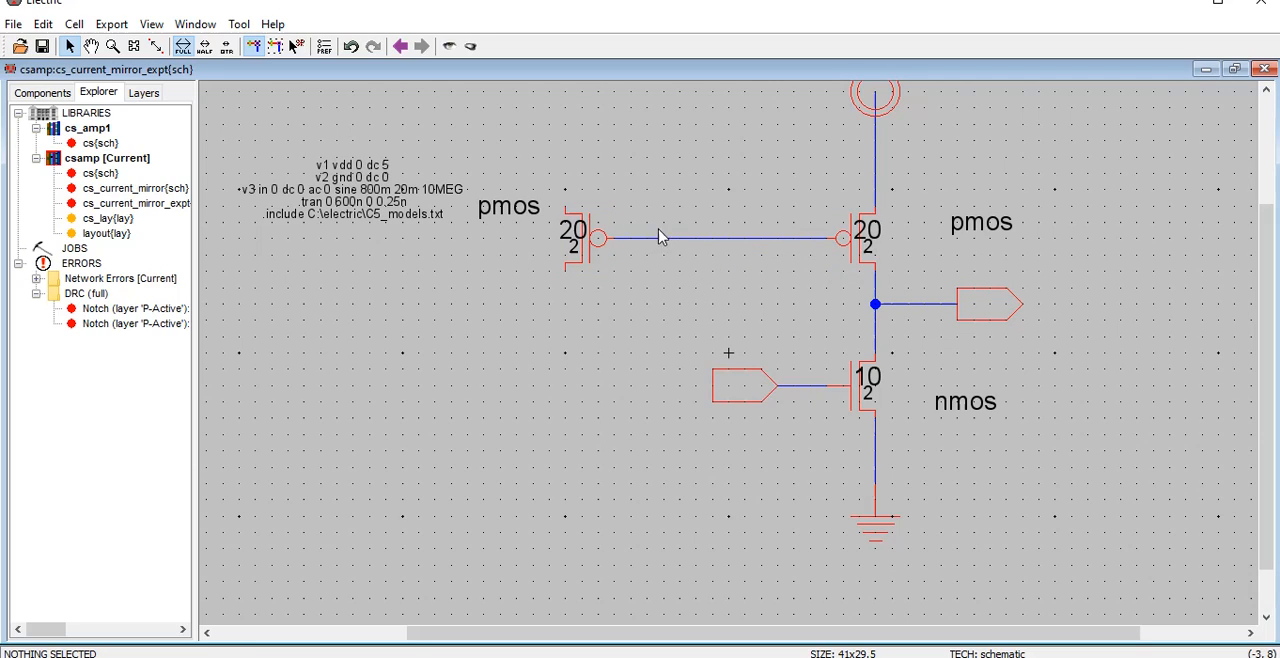
Wire the left PMOS's upper terminal up and across to the supply wire above the right PMOS
{"action": "left_click", "coordinate": [570, 214]}
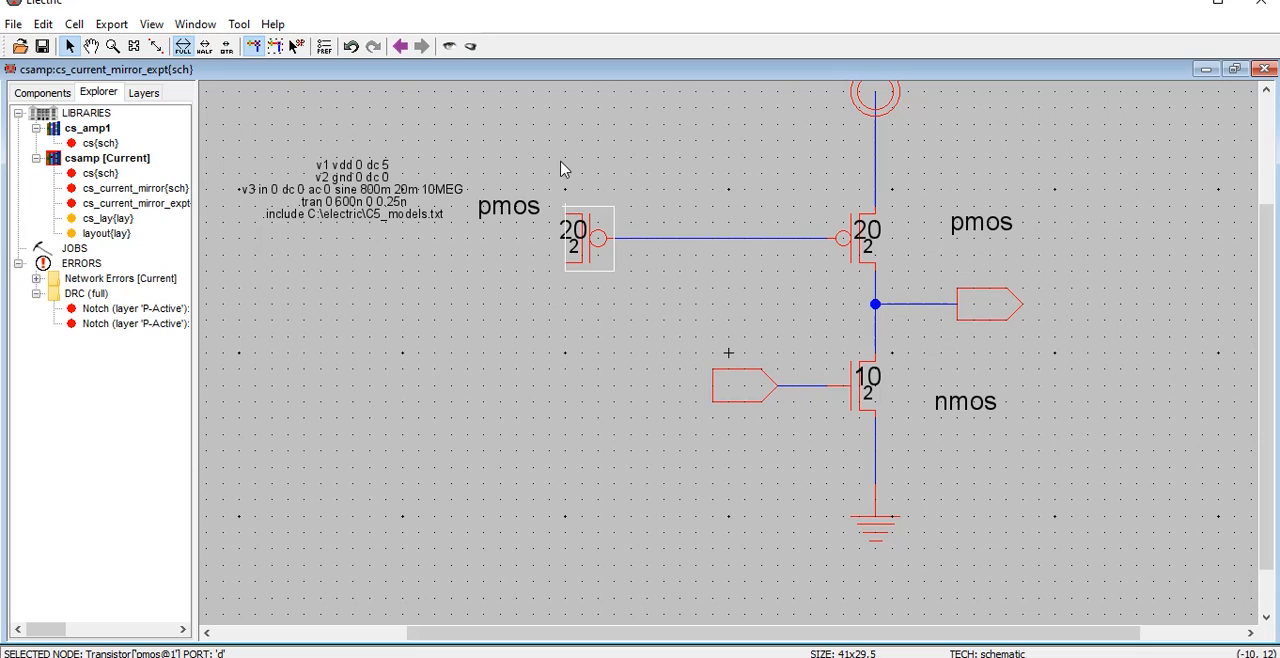
{"action": "right_click", "coordinate": [565, 160]}
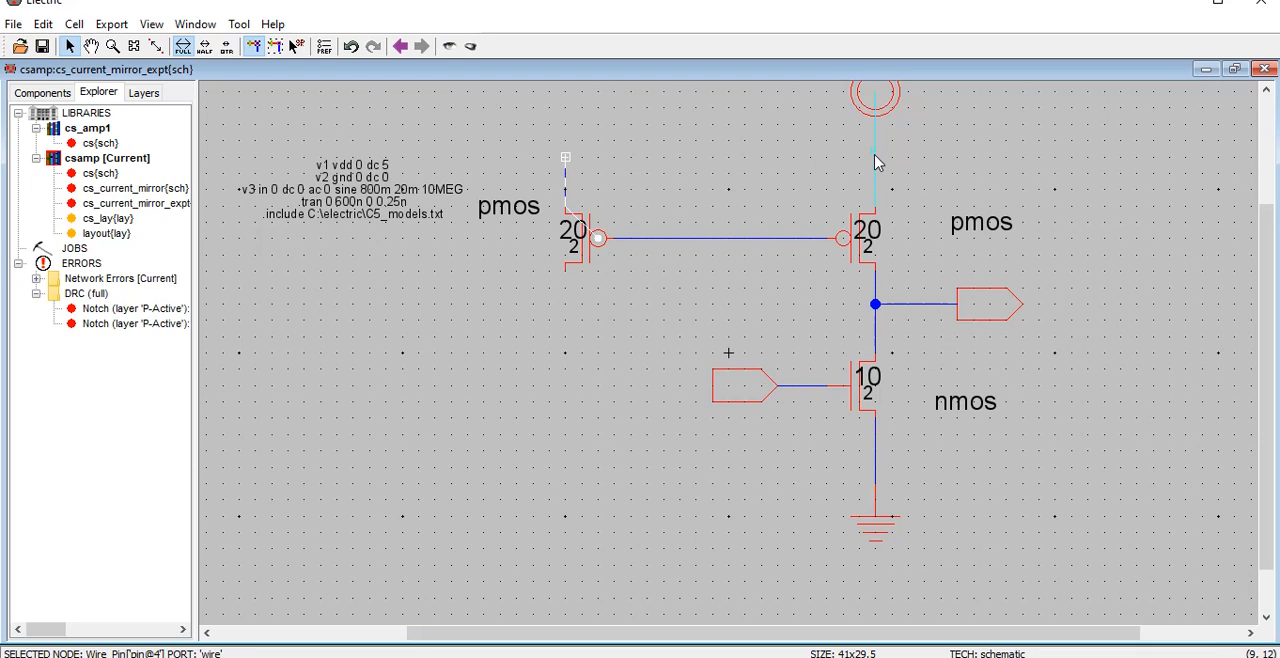
{"action": "right_click", "coordinate": [875, 158]}
{"action": "left_click", "coordinate": [533, 205]}
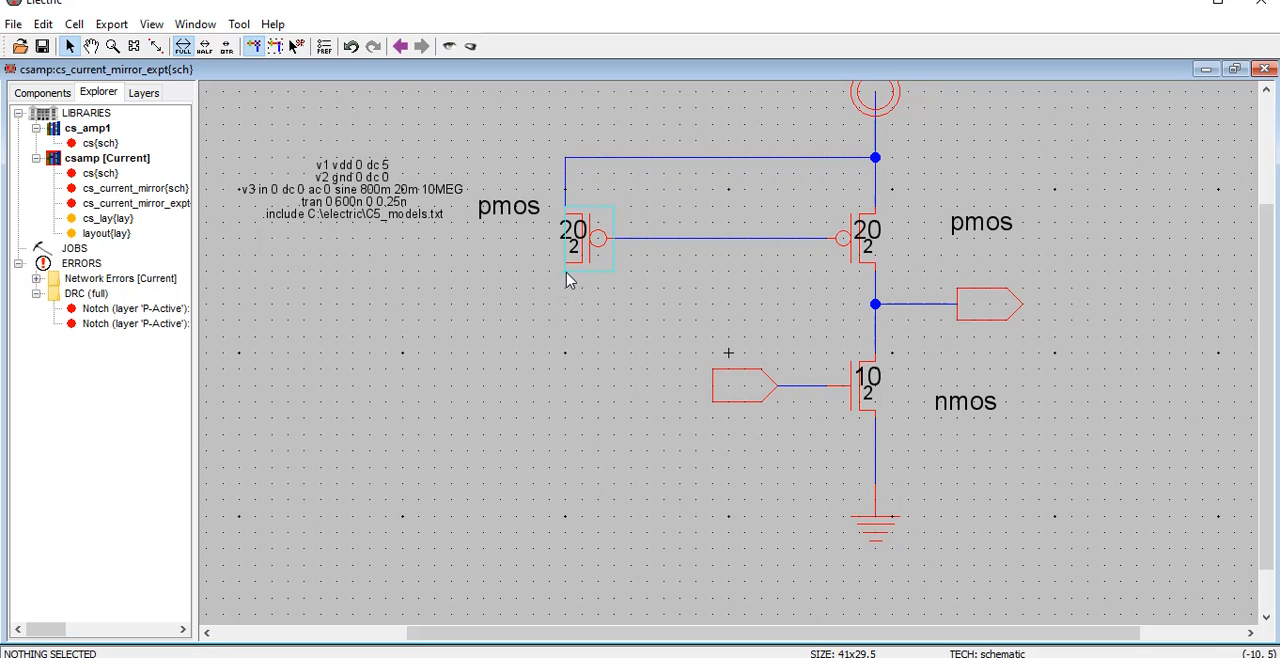
Check the mirror sketch in Paint, and back in Electric wire the left PMOS's lower terminal down and across to the ground wire
{"action": "key", "text": "alt+Tab"}
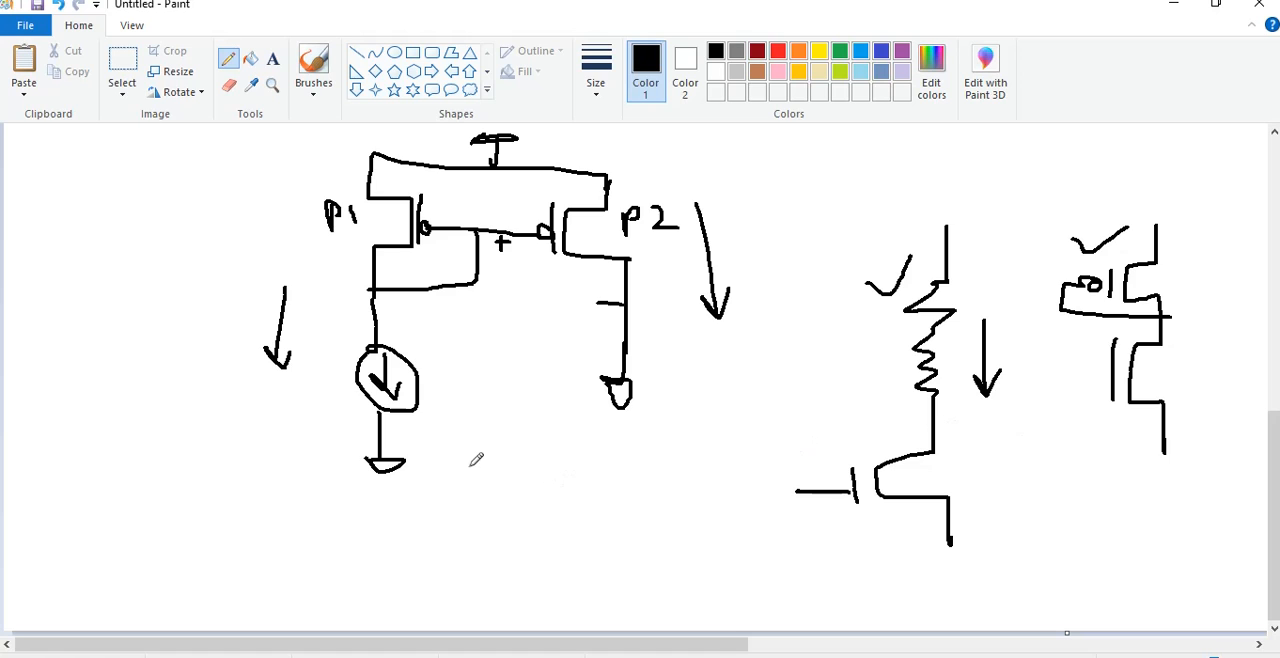
{"action": "key", "text": "alt+Tab"}
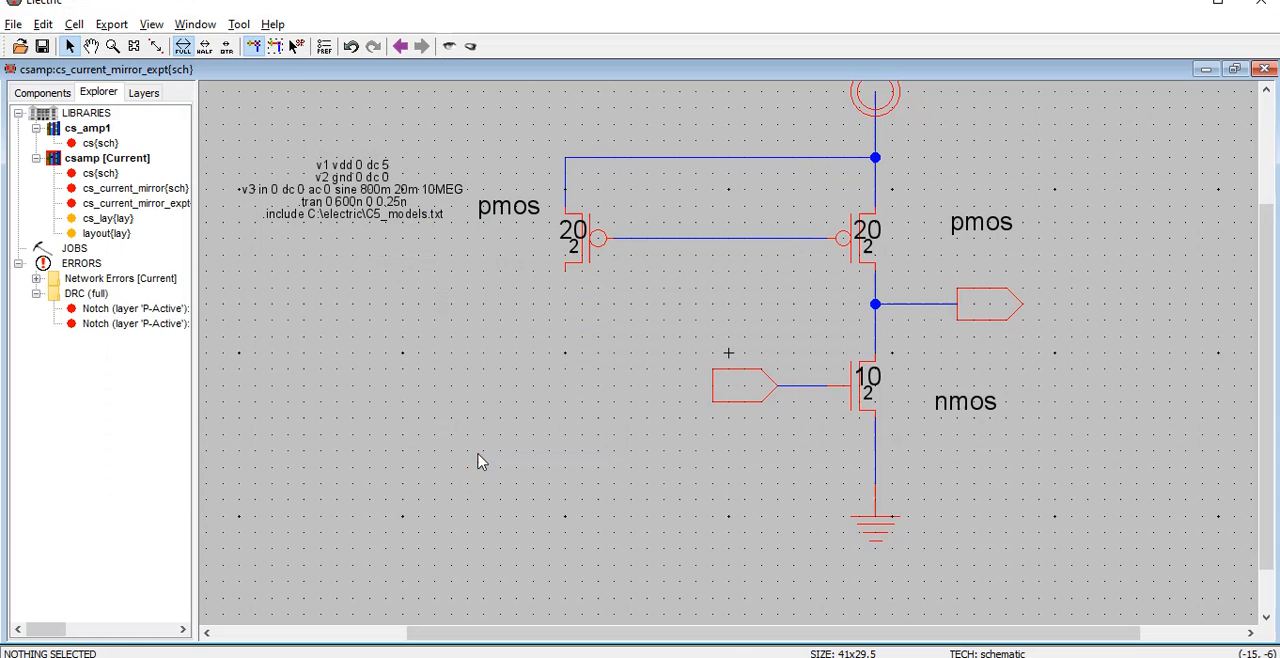
{"action": "left_click", "coordinate": [565, 276]}
{"action": "right_click", "coordinate": [566, 468]}
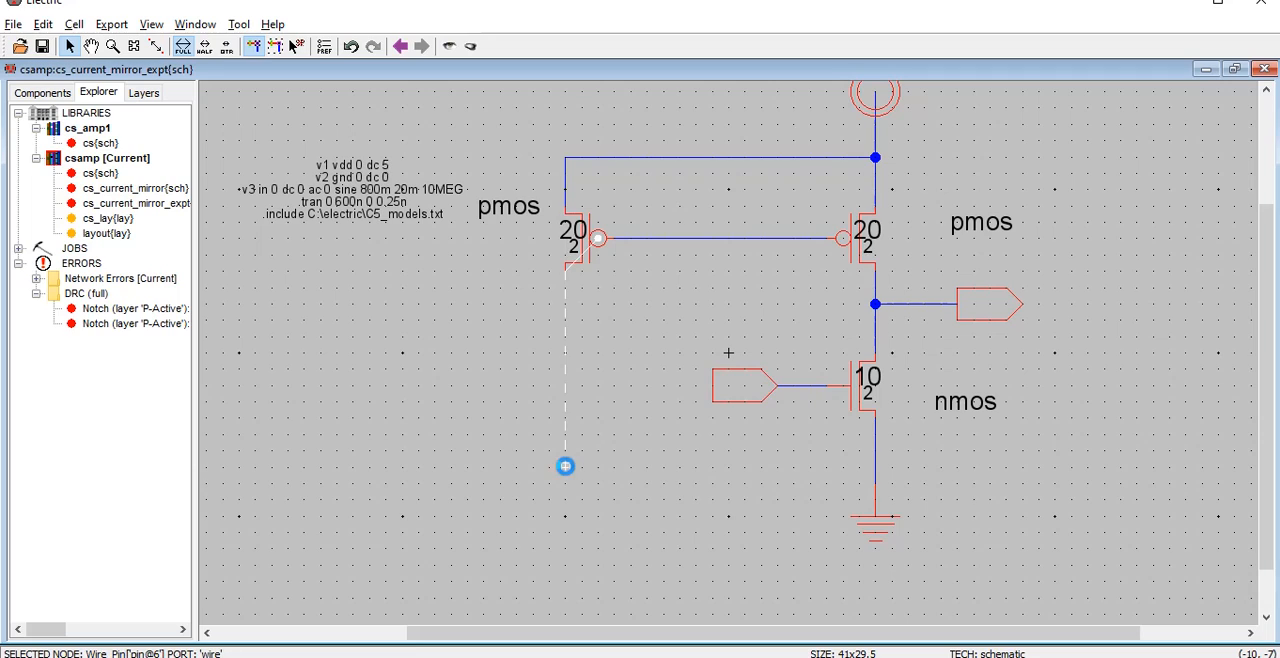
{"action": "right_click", "coordinate": [873, 477]}
{"action": "left_click", "coordinate": [651, 490]}
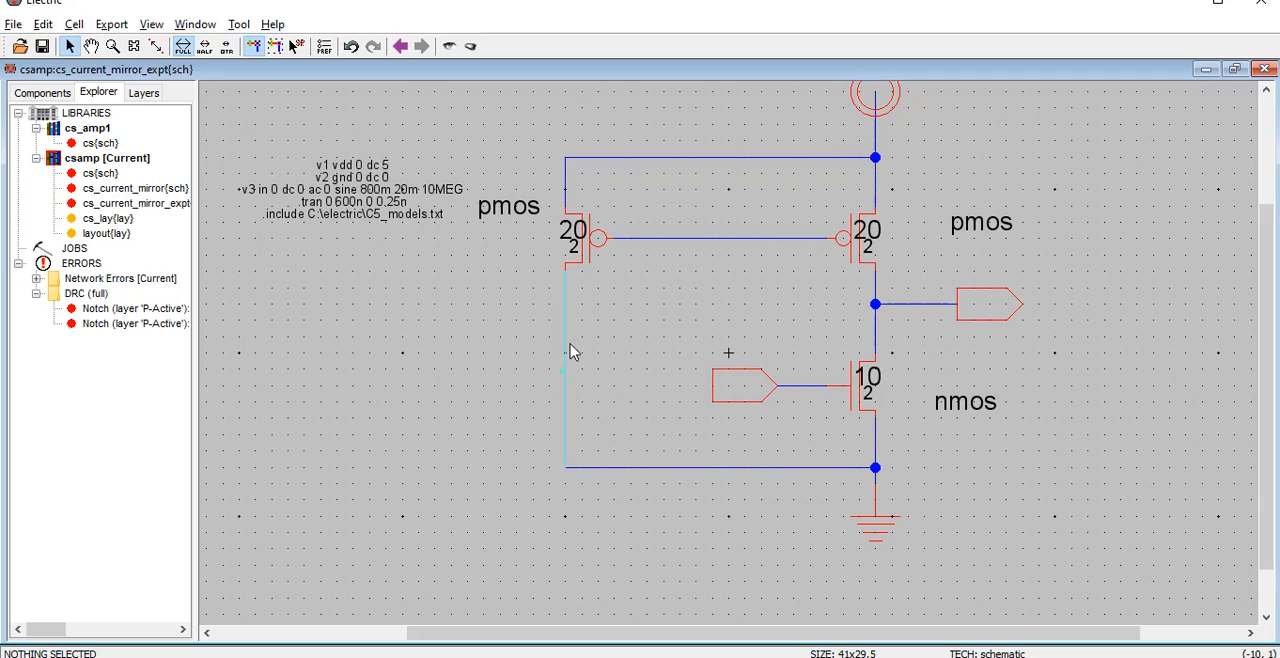
Connect the shared gate wire to the left PMOS's drain wire, and shift the right PMOS's pmos label slightly closer to its transistor
{"action": "left_click", "coordinate": [675, 240]}
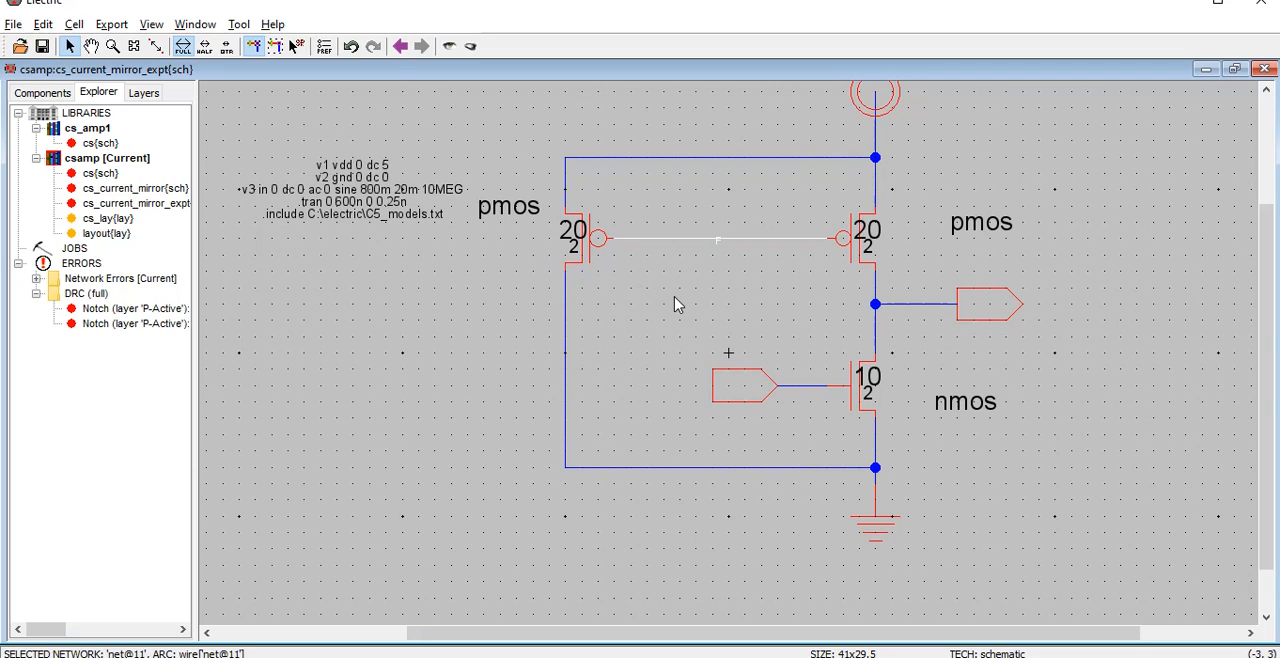
{"action": "right_click", "coordinate": [673, 294]}
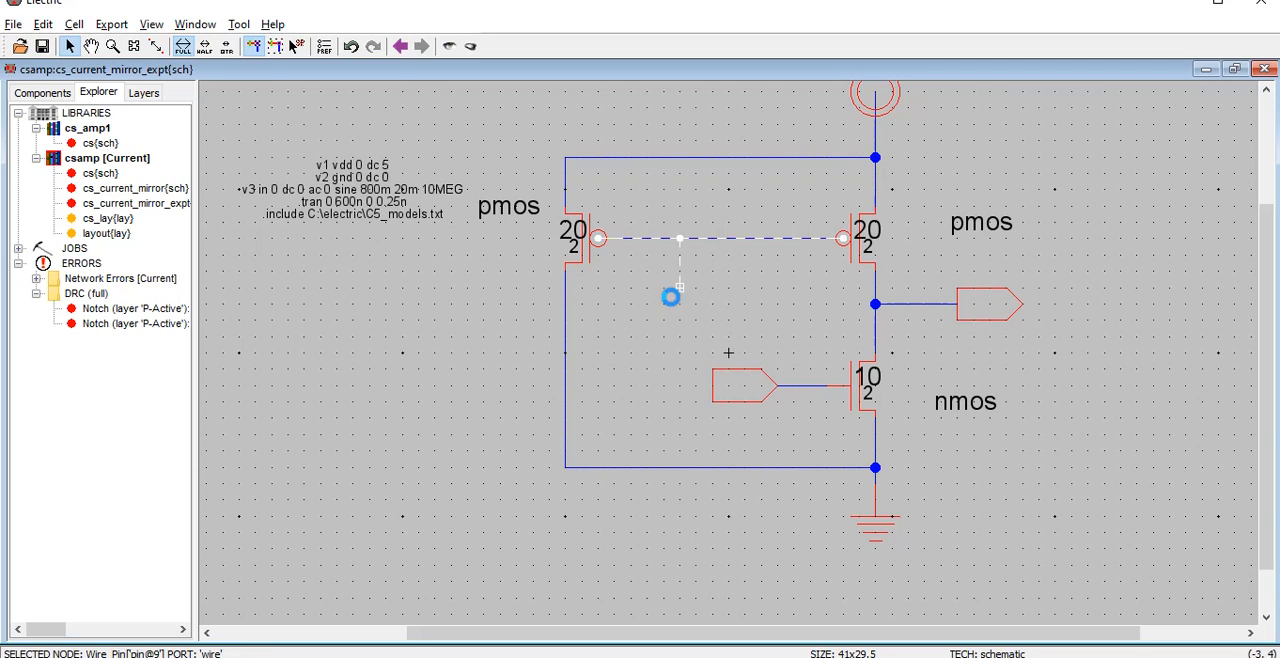
{"action": "right_click", "coordinate": [566, 289]}
{"action": "left_click", "coordinate": [633, 330]}
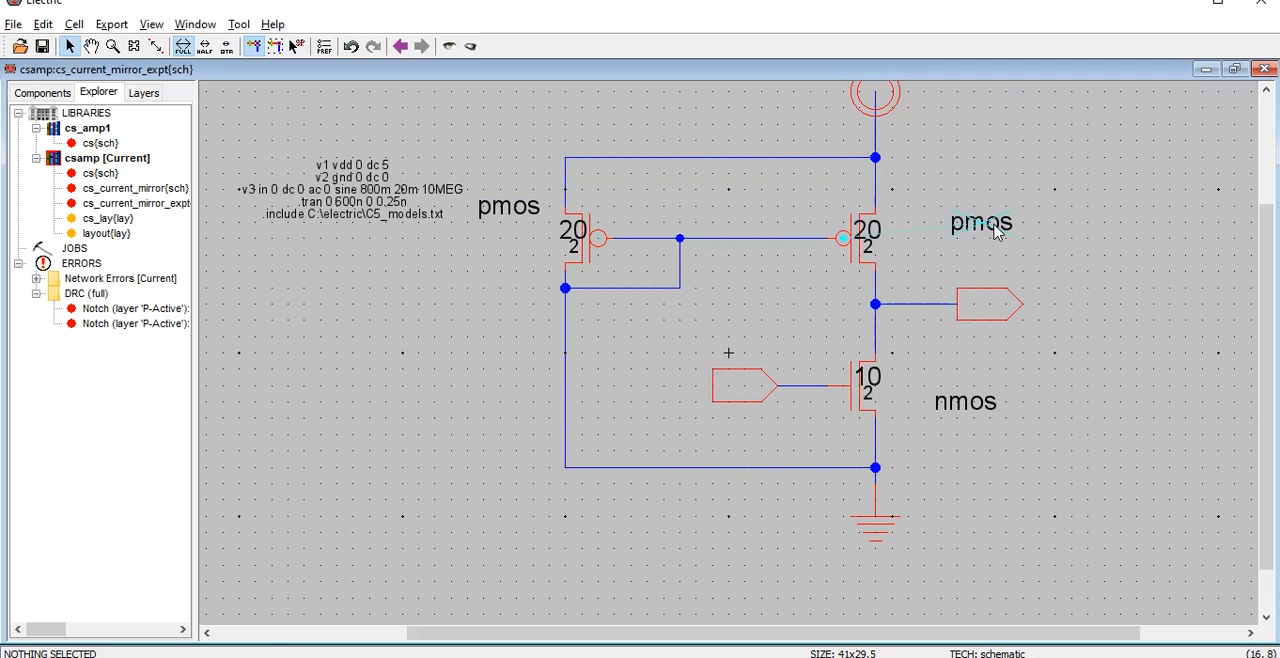
{"action": "left_click_drag", "start_coordinate": [982, 226], "coordinate": [963, 224]}
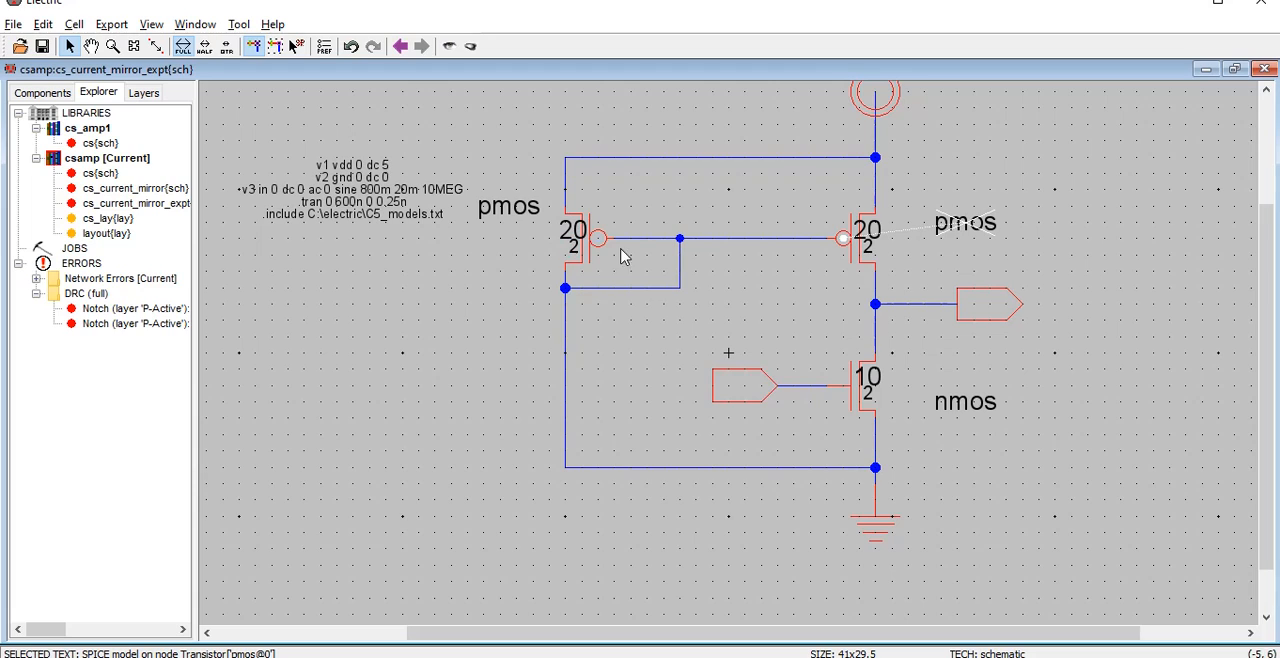
{"action": "left_click", "coordinate": [742, 316]}
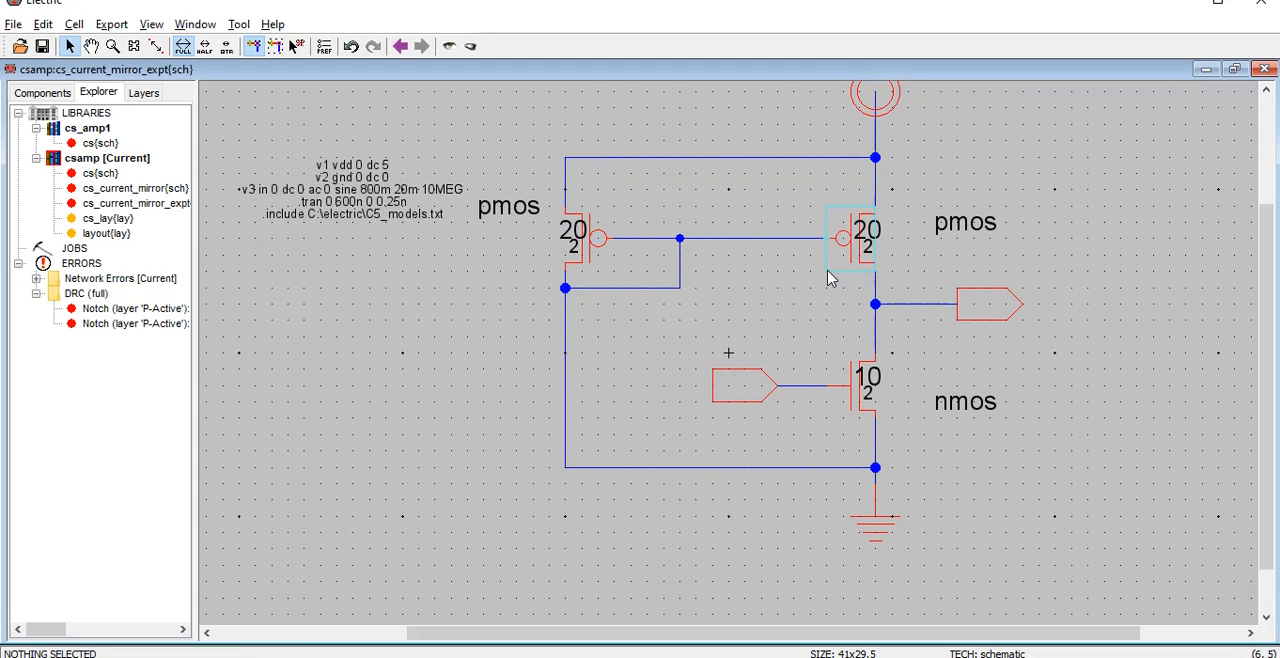
Examine the detailed node properties of the right and left PMOS transistors to compare their names and sizes
{"action": "double_click", "coordinate": [834, 258]}
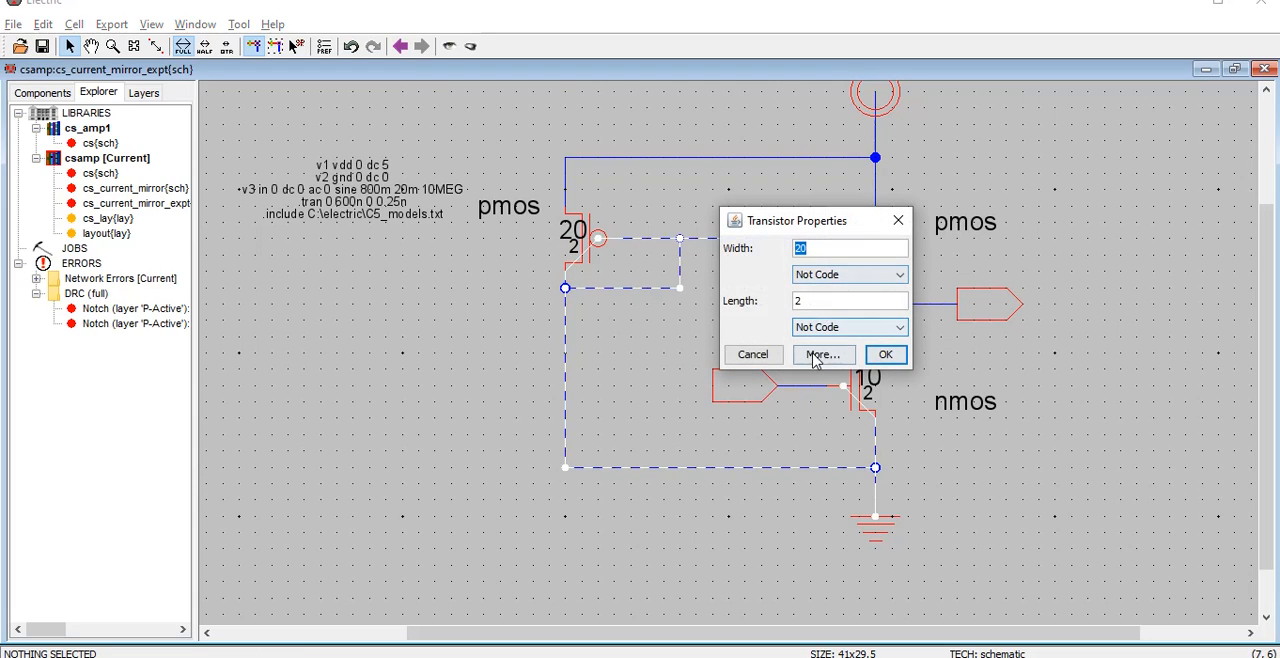
{"action": "left_click", "coordinate": [820, 354]}
{"action": "triple_click", "coordinate": [204, 103]}
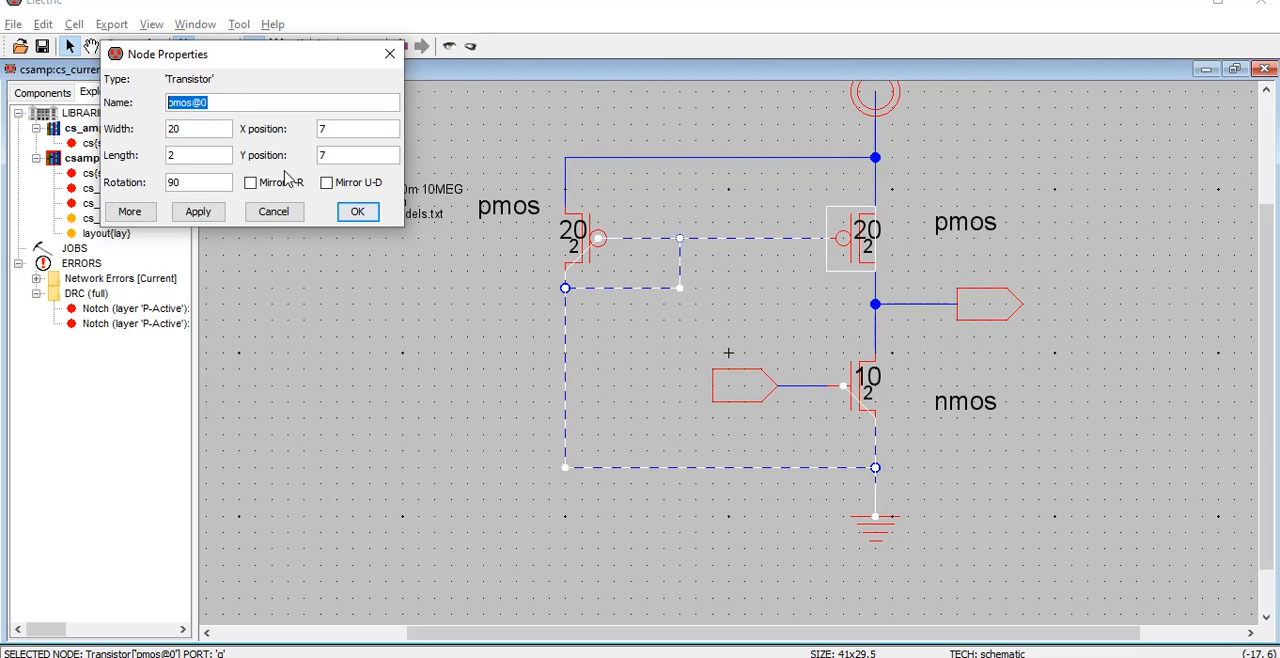
{"action": "left_click", "coordinate": [357, 211]}
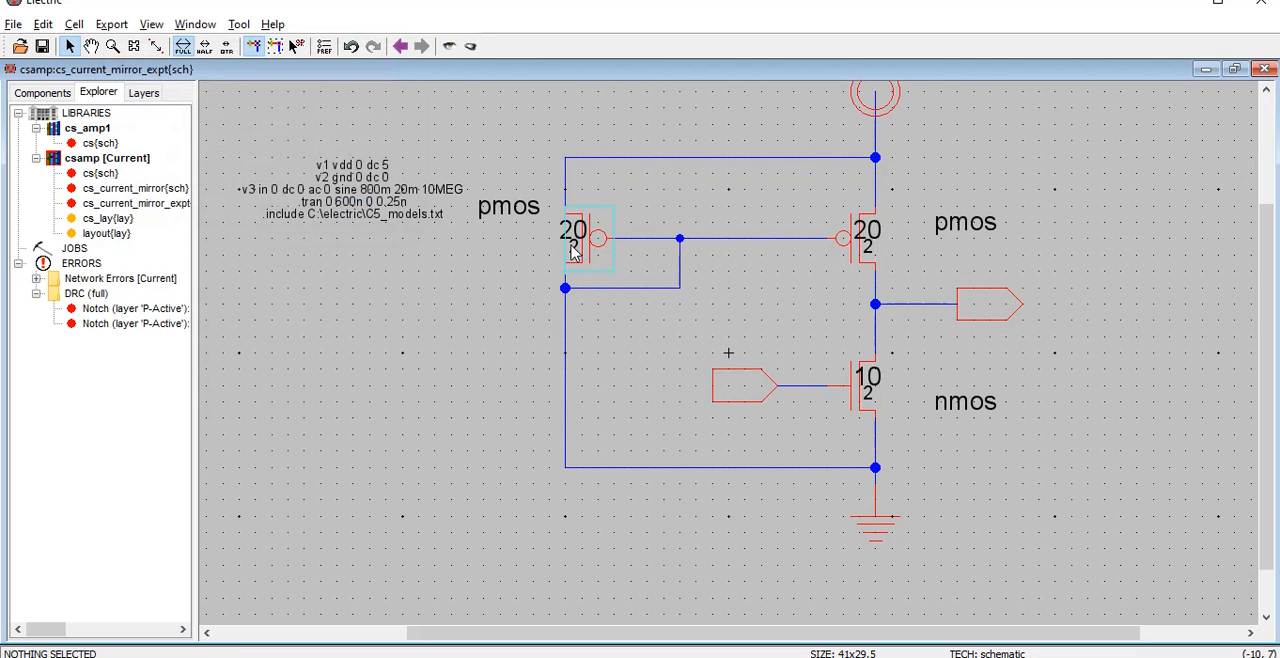
{"action": "double_click", "coordinate": [567, 256]}
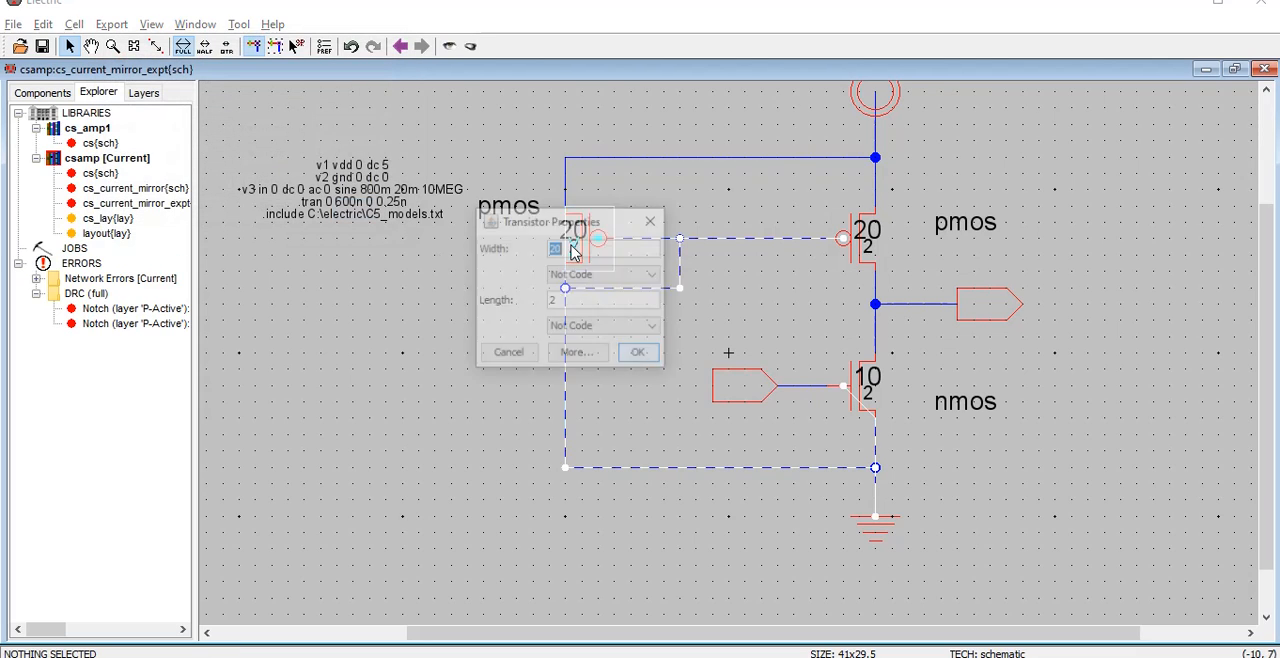
{"action": "left_click", "coordinate": [572, 354]}
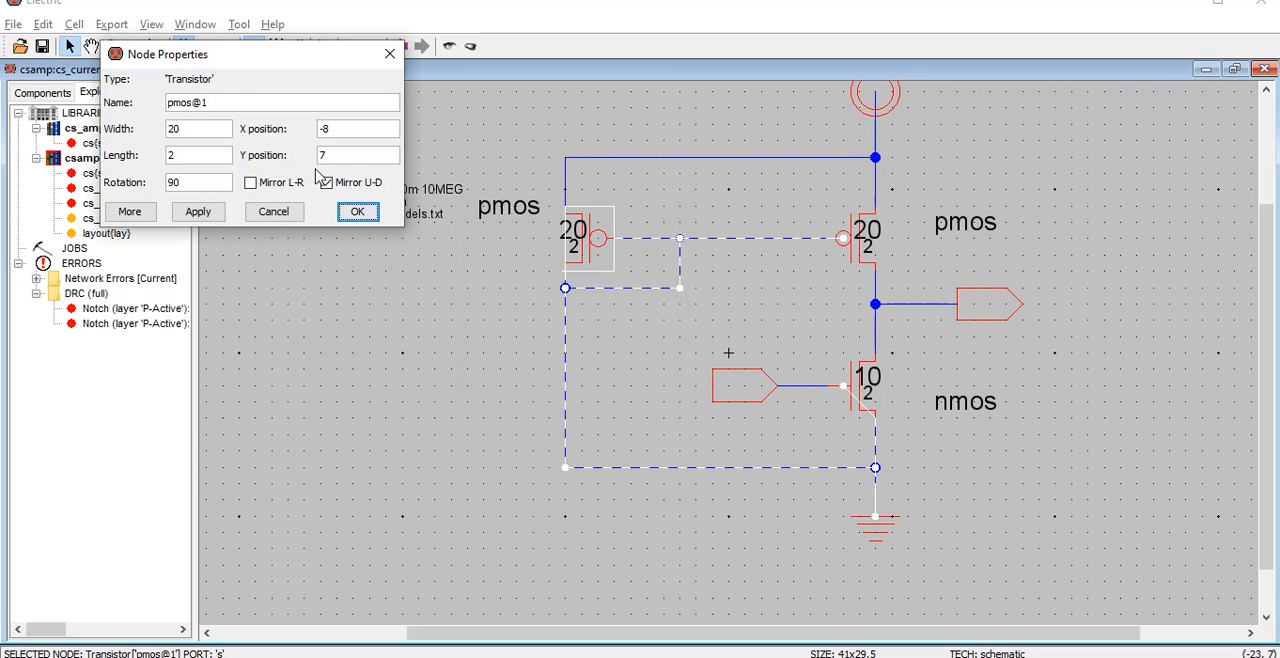
{"action": "left_click", "coordinate": [389, 53]}
{"action": "left_click", "coordinate": [458, 270]}
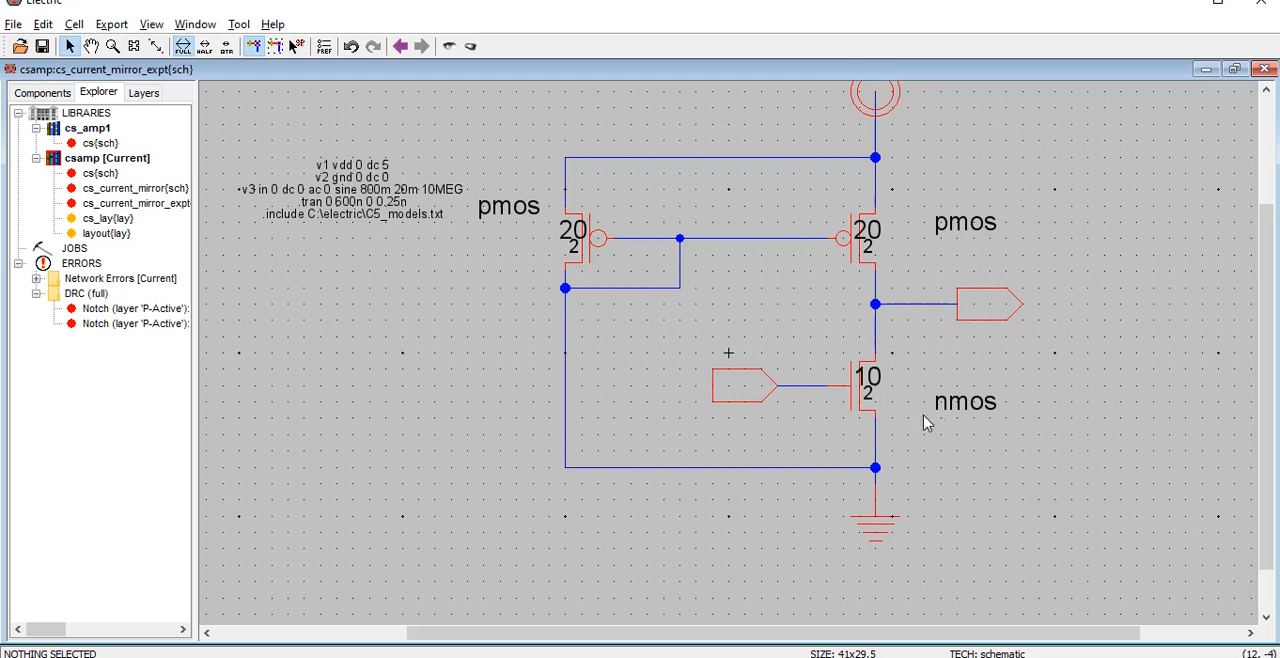
Create an export named vdd with the power characteristic on the supply symbol
{"action": "scroll", "coordinate": [1274, 296], "scroll_direction": "up", "scroll_amount": 2}
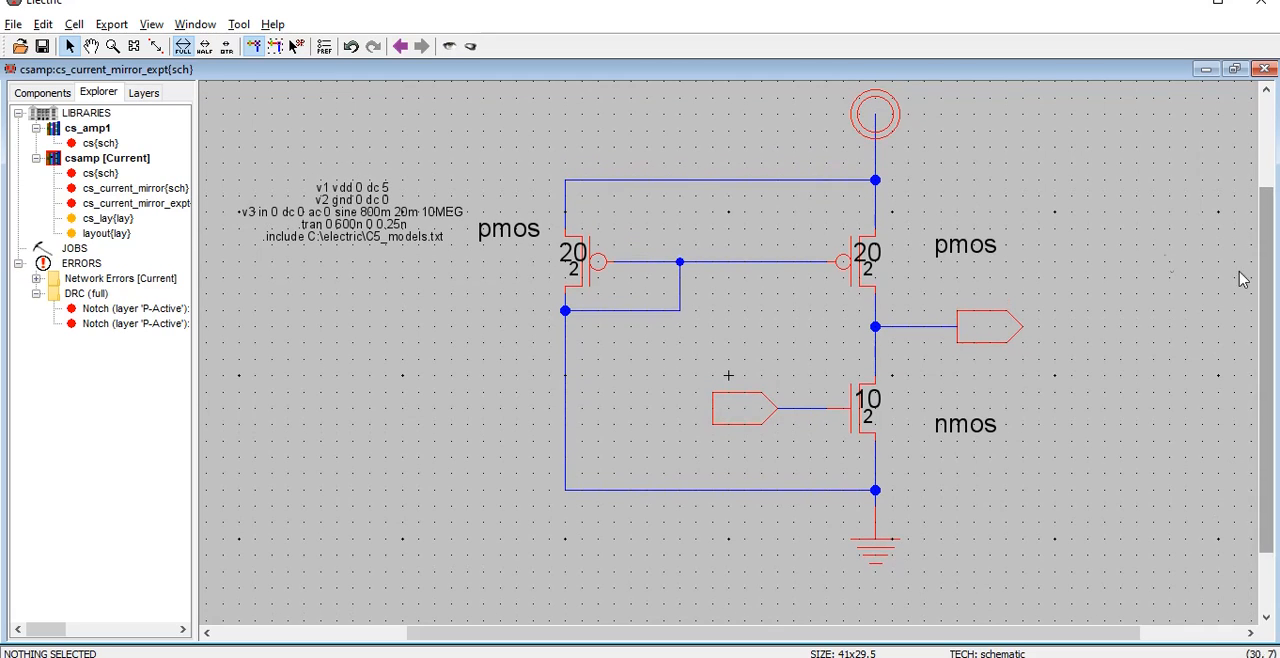
{"action": "left_click", "coordinate": [893, 118]}
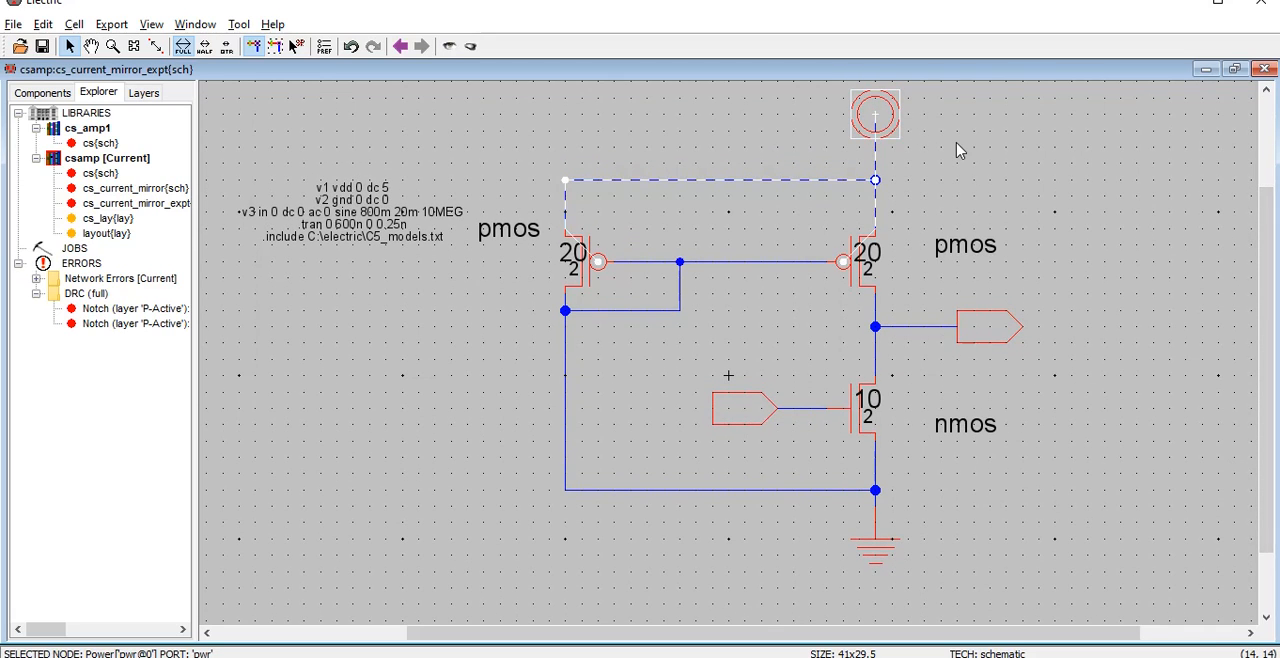
{"action": "key", "text": "ctrl+e"}
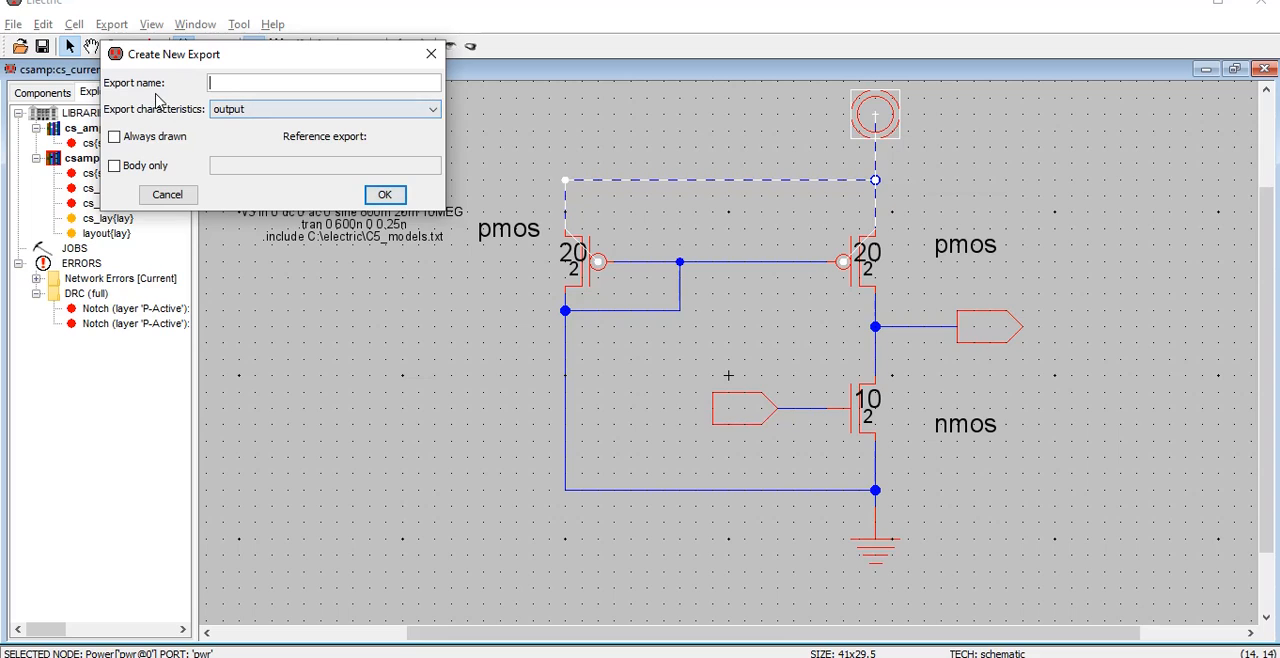
{"action": "type", "text": "vdd"}
{"action": "key", "text": "Tab"}
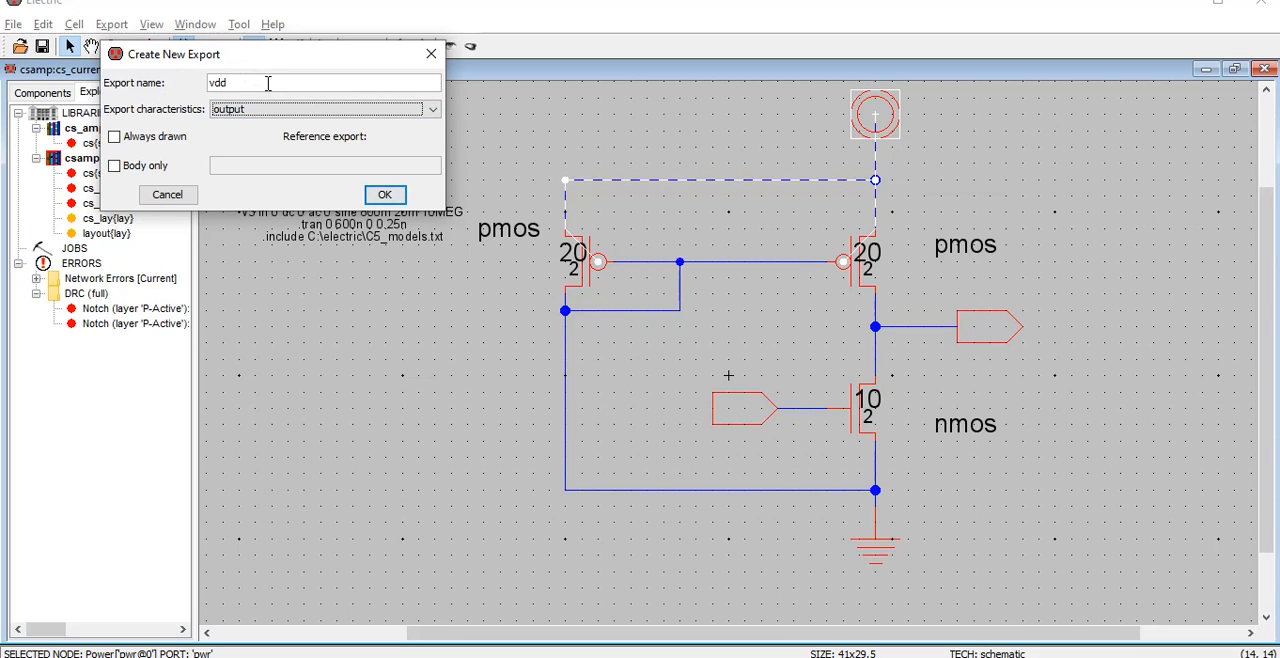
{"action": "key", "text": "p"}
{"action": "left_click", "coordinate": [385, 195]}
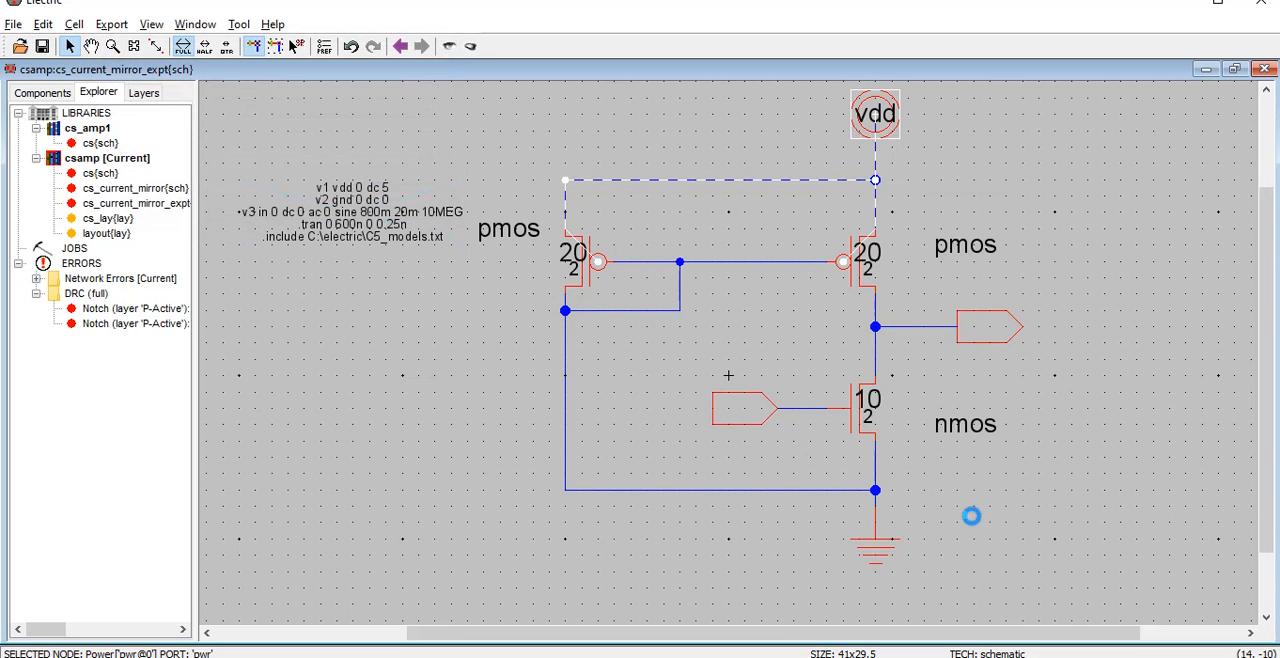
Create an export named gnd with the ground characteristic on the ground symbol
{"action": "left_click", "coordinate": [878, 560]}
{"action": "key", "text": "ctrl+e"}
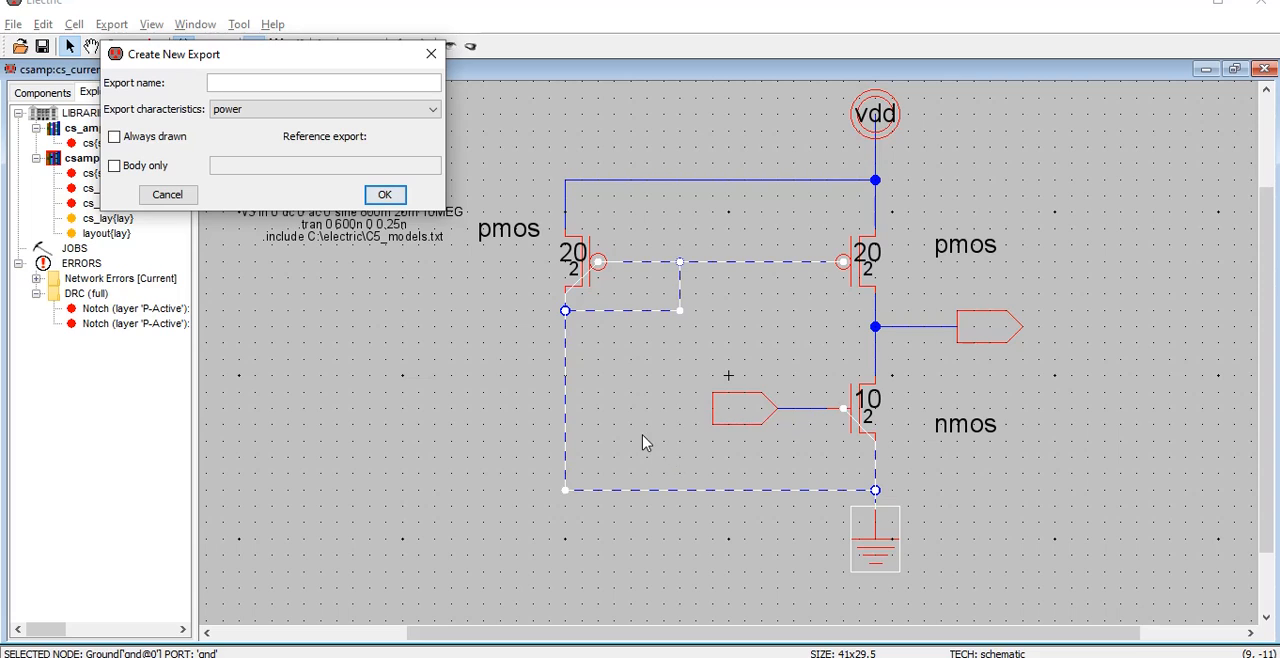
{"action": "type", "text": "gnd"}
{"action": "key", "text": "Tab"}
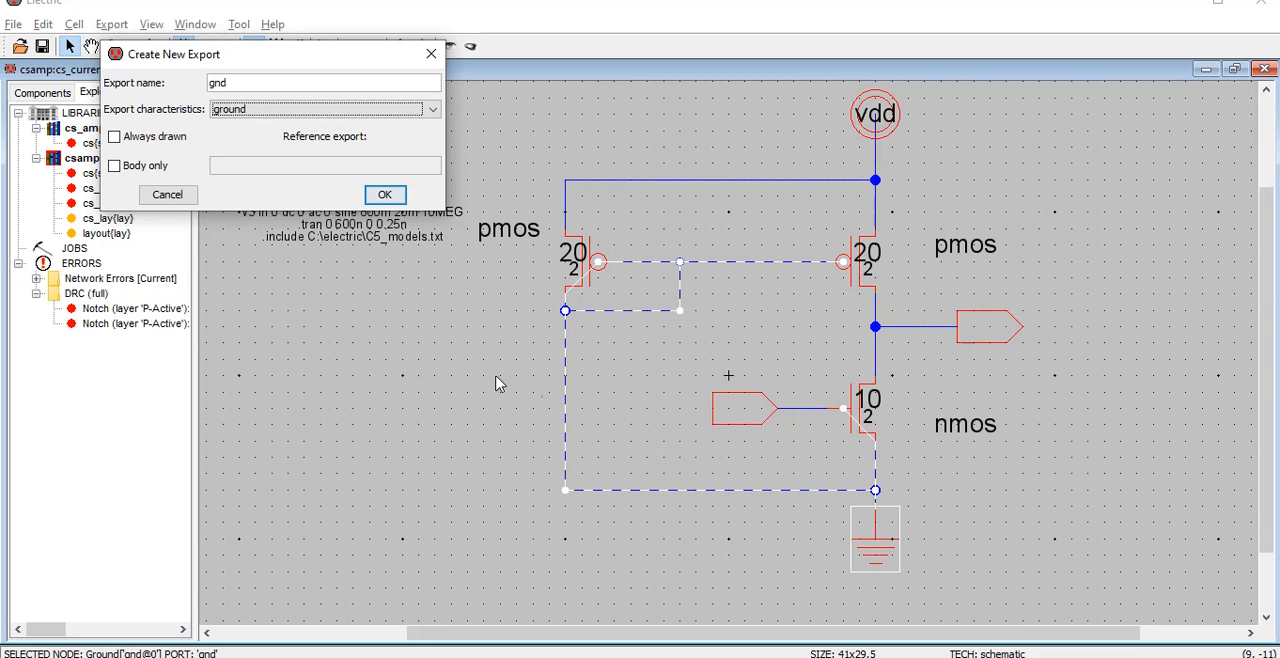
{"action": "left_click", "coordinate": [384, 196]}
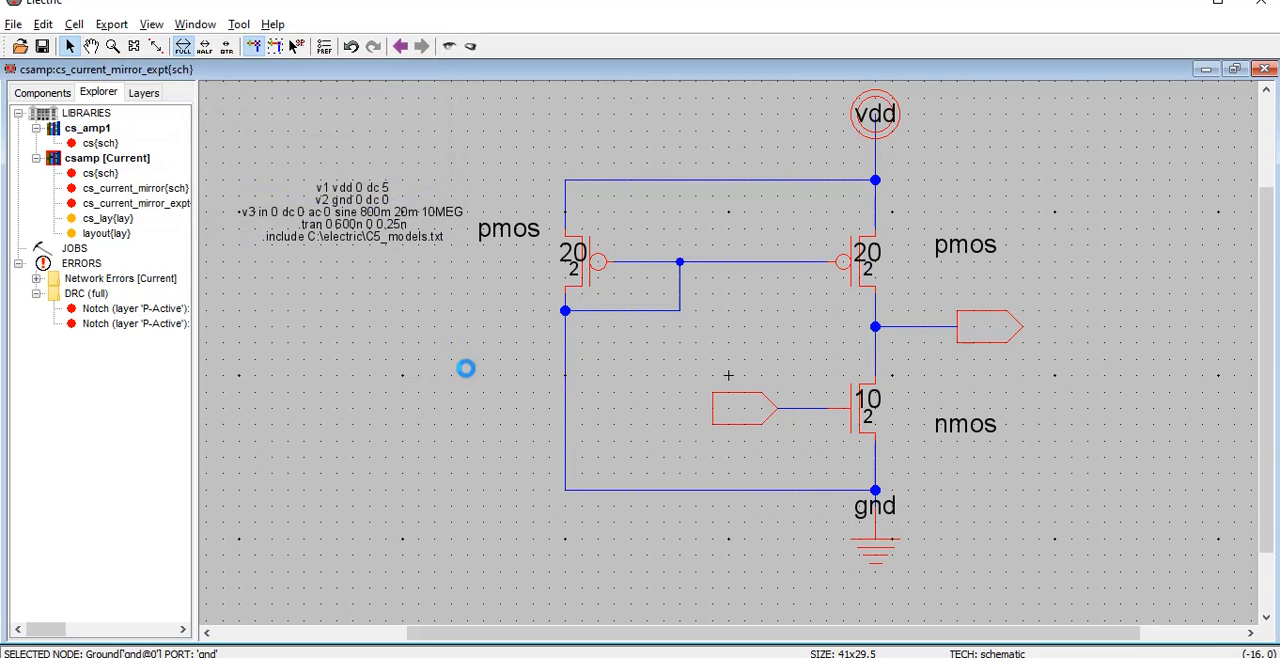
Create an export named in with the input characteristic on the off-page connector at the NMOS gate
{"action": "left_click", "coordinate": [737, 408]}
{"action": "key", "text": "ctrl+e"}
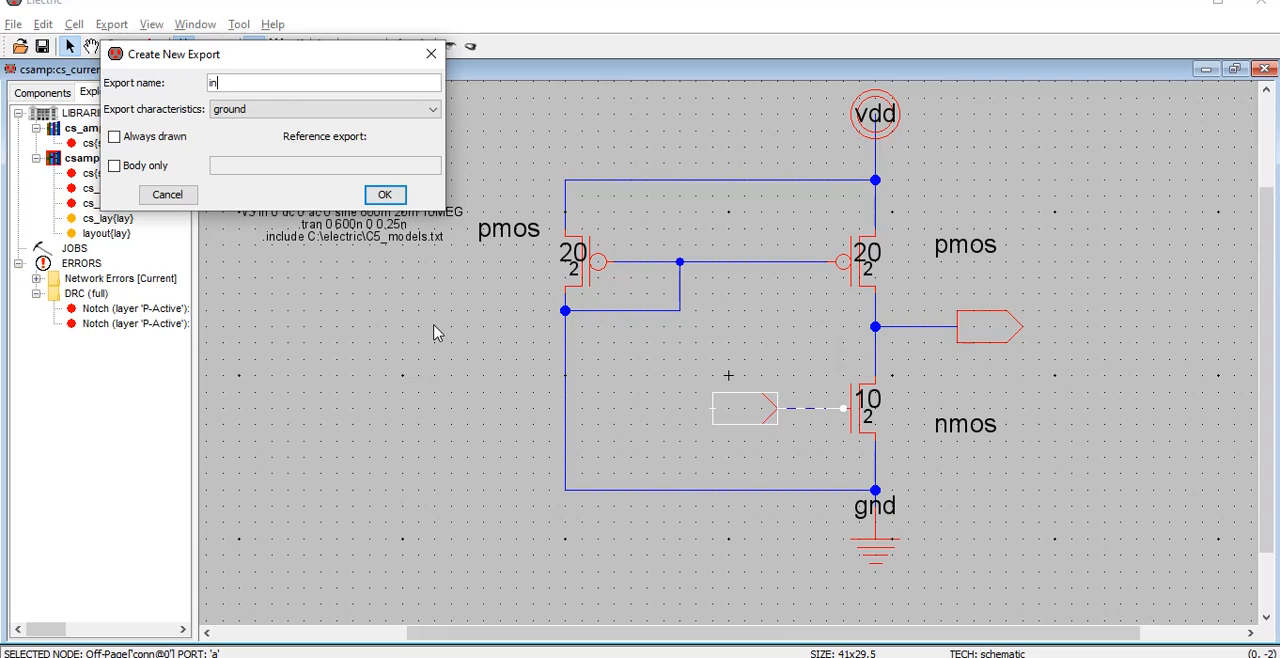
{"action": "key", "text": "Tab"}
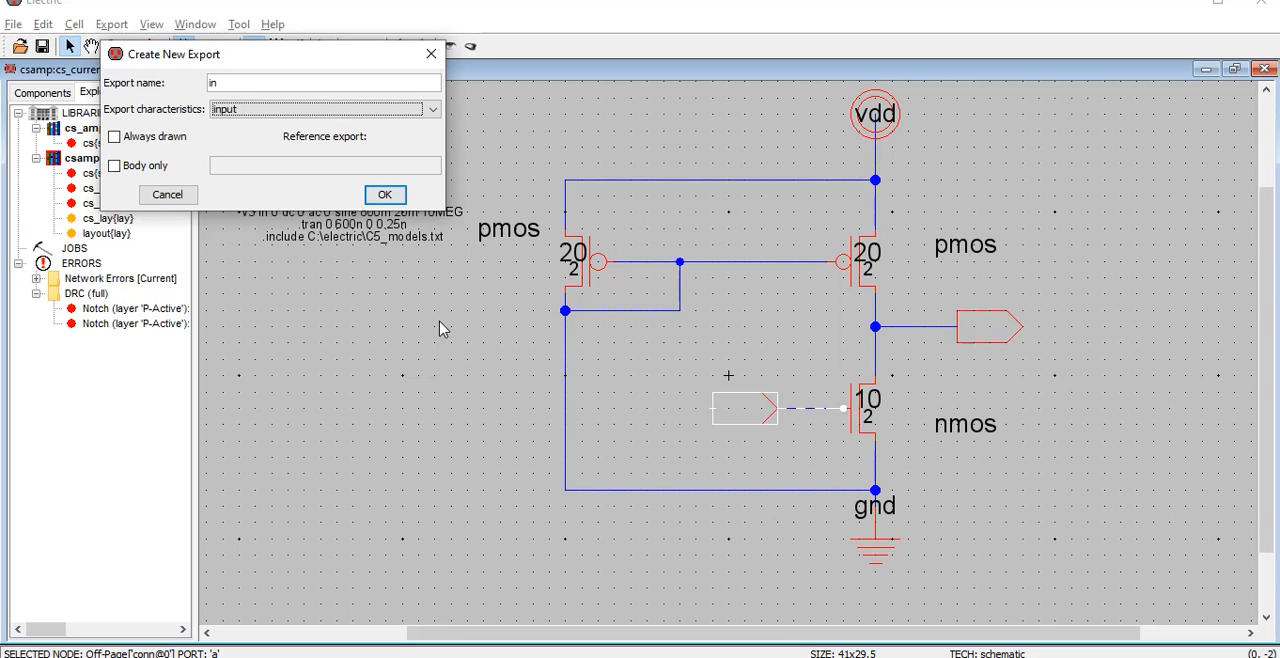
{"action": "key", "text": "Return"}
Create an export named out with the output characteristic on the off-page connector at the shared drain node
{"action": "left_click", "coordinate": [998, 332]}
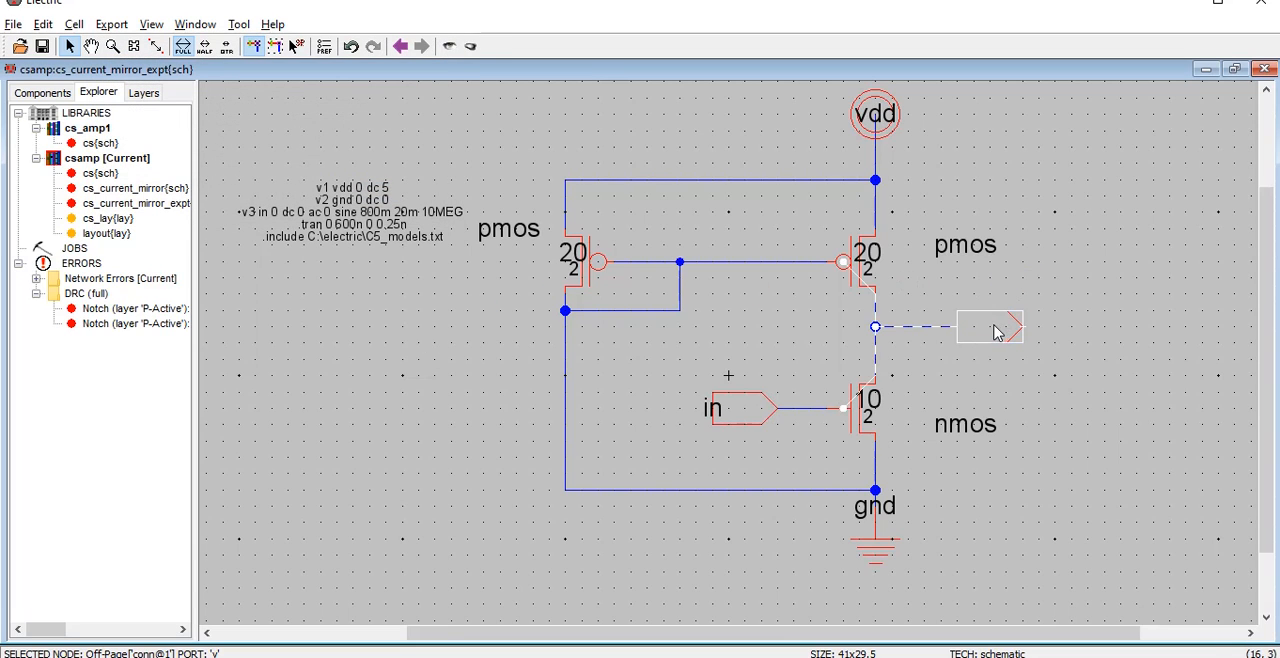
{"action": "key", "text": "ctrl+e"}
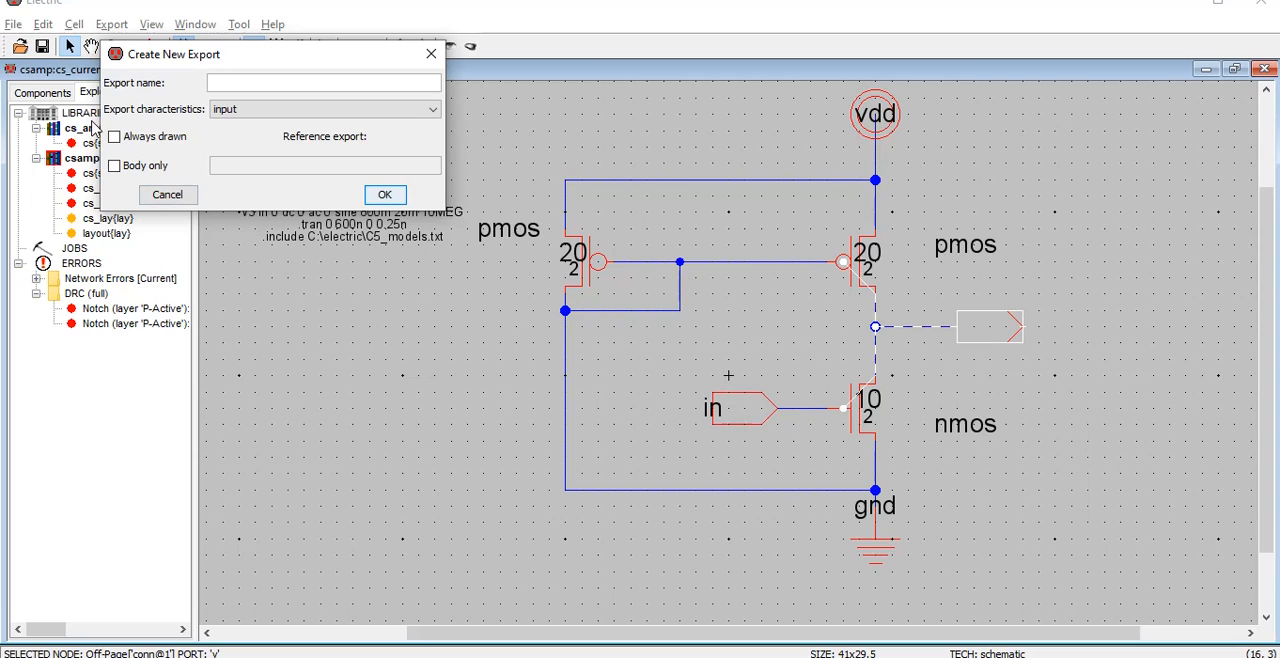
{"action": "type", "text": "out"}
{"action": "key", "text": "Tab"}
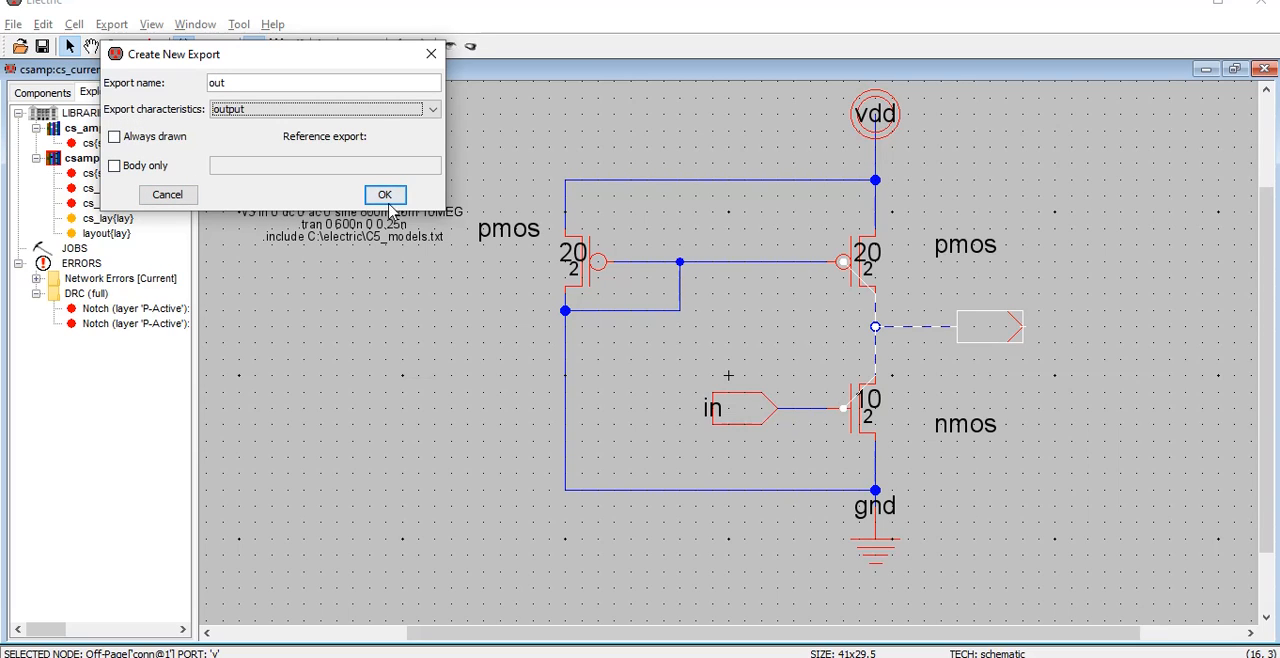
{"action": "left_click", "coordinate": [385, 195]}
{"action": "left_click", "coordinate": [478, 418]}
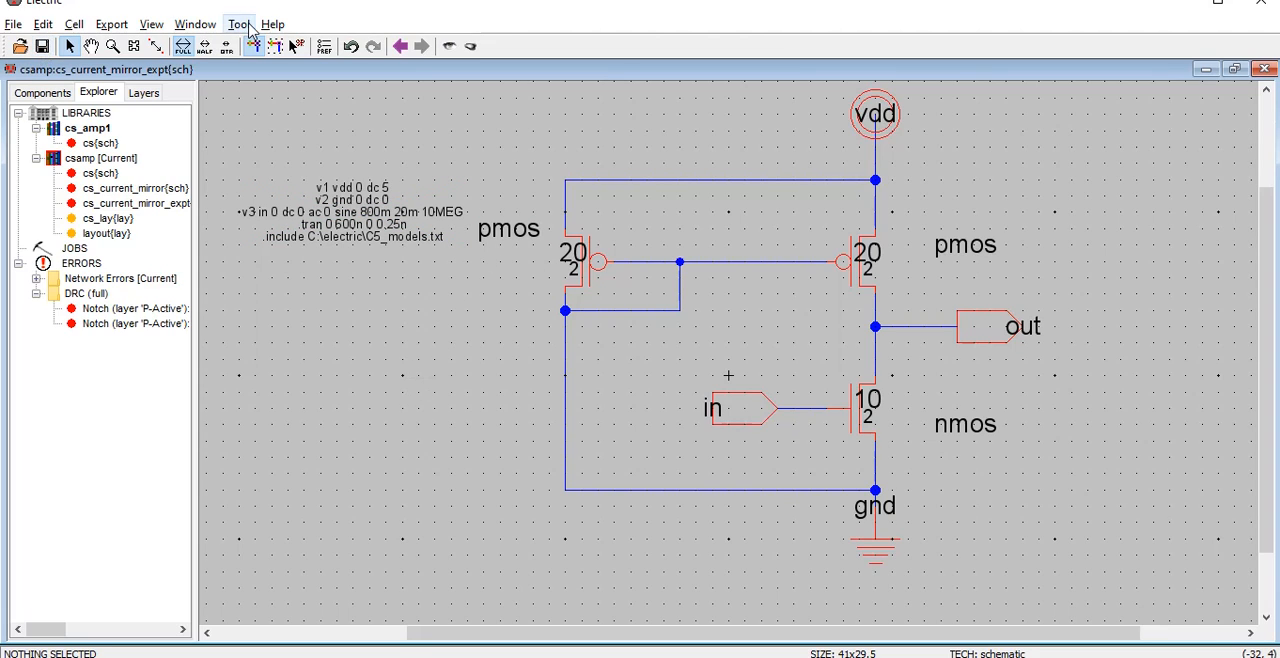
Run a DRC check on the cs_current_mirror_expt schematic
{"action": "left_click", "coordinate": [240, 24]}
{"action": "mouse_move", "coordinate": [271, 46]}
{"action": "left_click", "coordinate": [455, 46]}
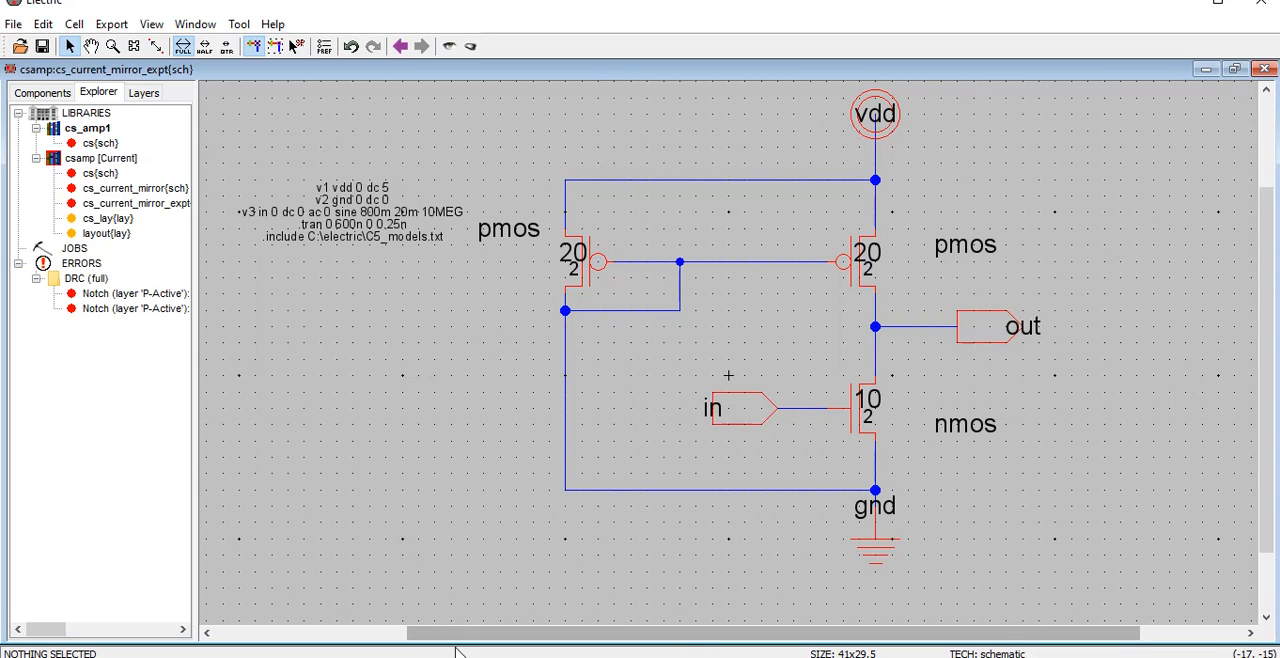
Restore and widen the schematic window above the Electric Messages window, and run the DRC check again
{"action": "left_click", "coordinate": [1234, 69]}
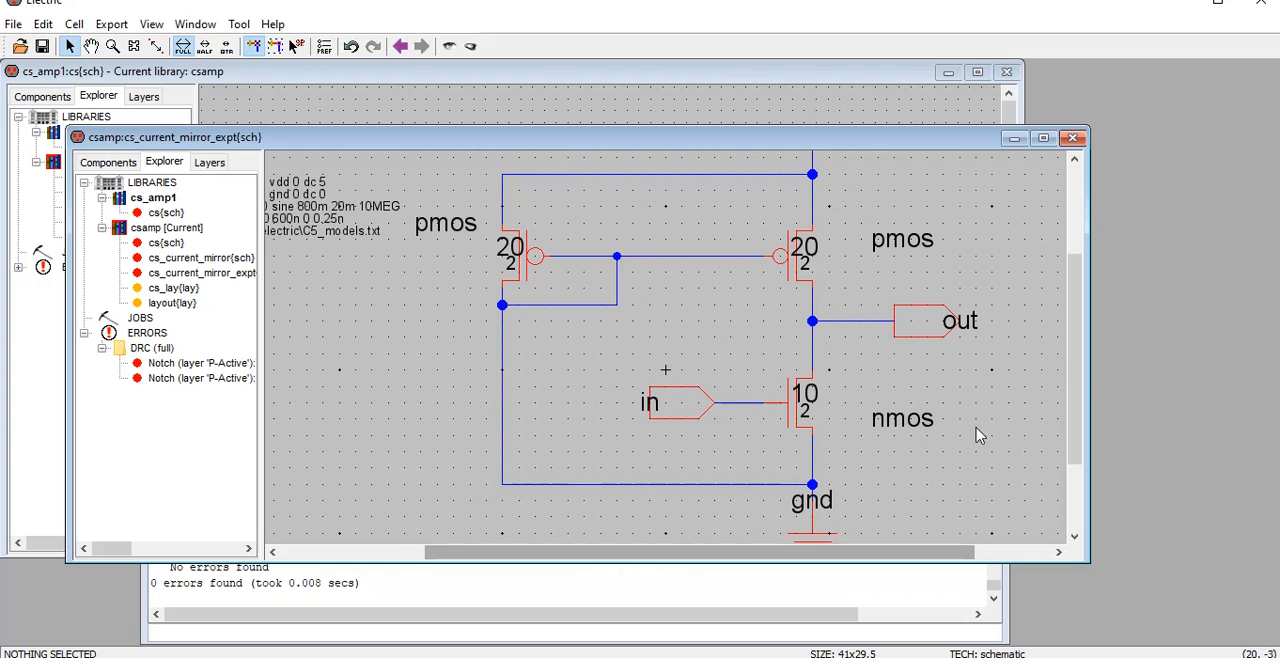
{"action": "left_click_drag", "start_coordinate": [1085, 369], "coordinate": [1259, 369]}
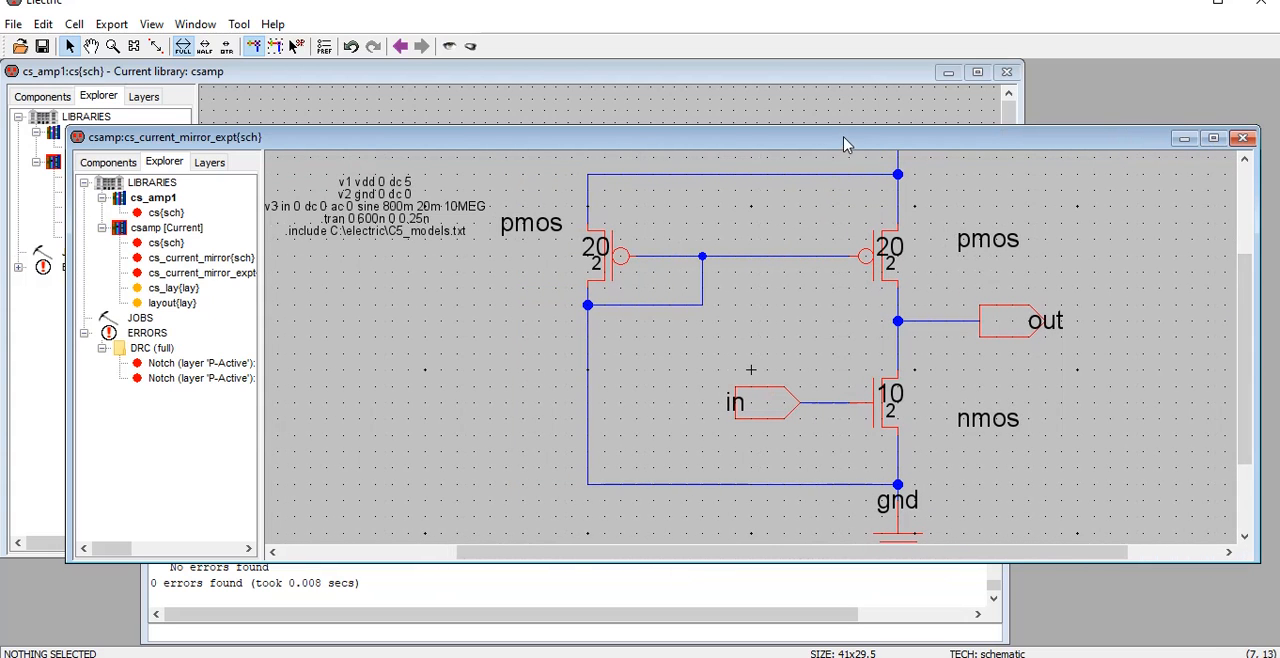
{"action": "left_click_drag", "start_coordinate": [846, 146], "coordinate": [776, 76]}
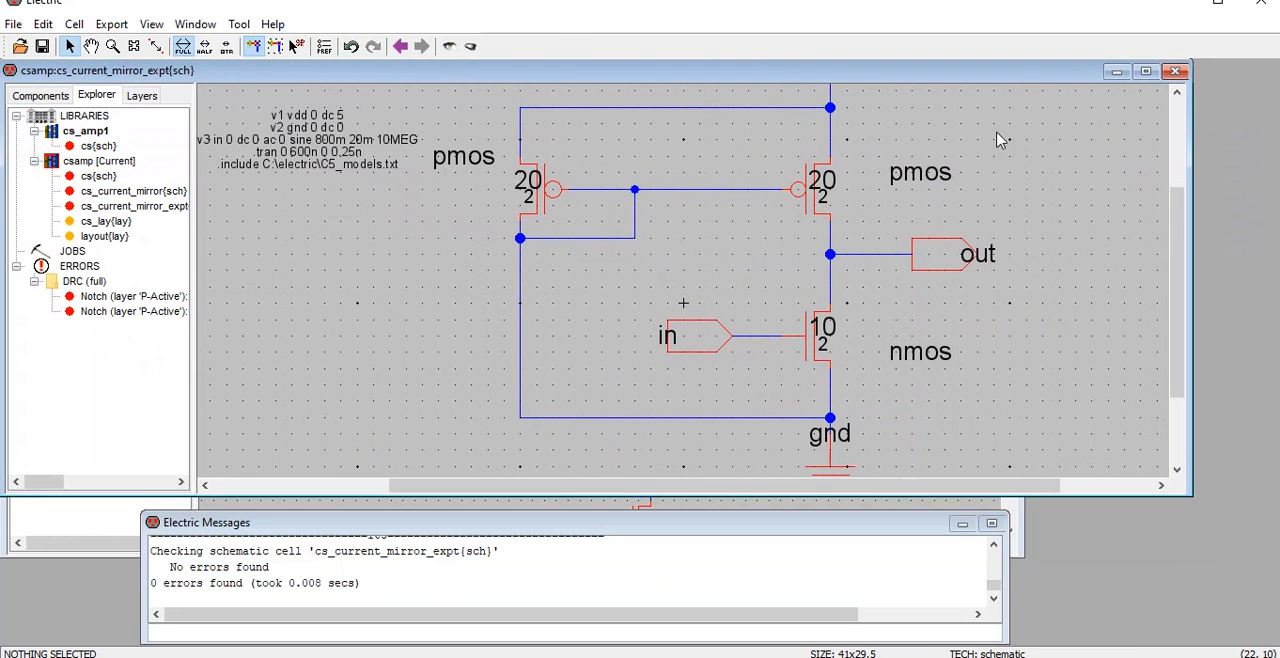
{"action": "left_click_drag", "start_coordinate": [1193, 257], "coordinate": [1263, 245]}
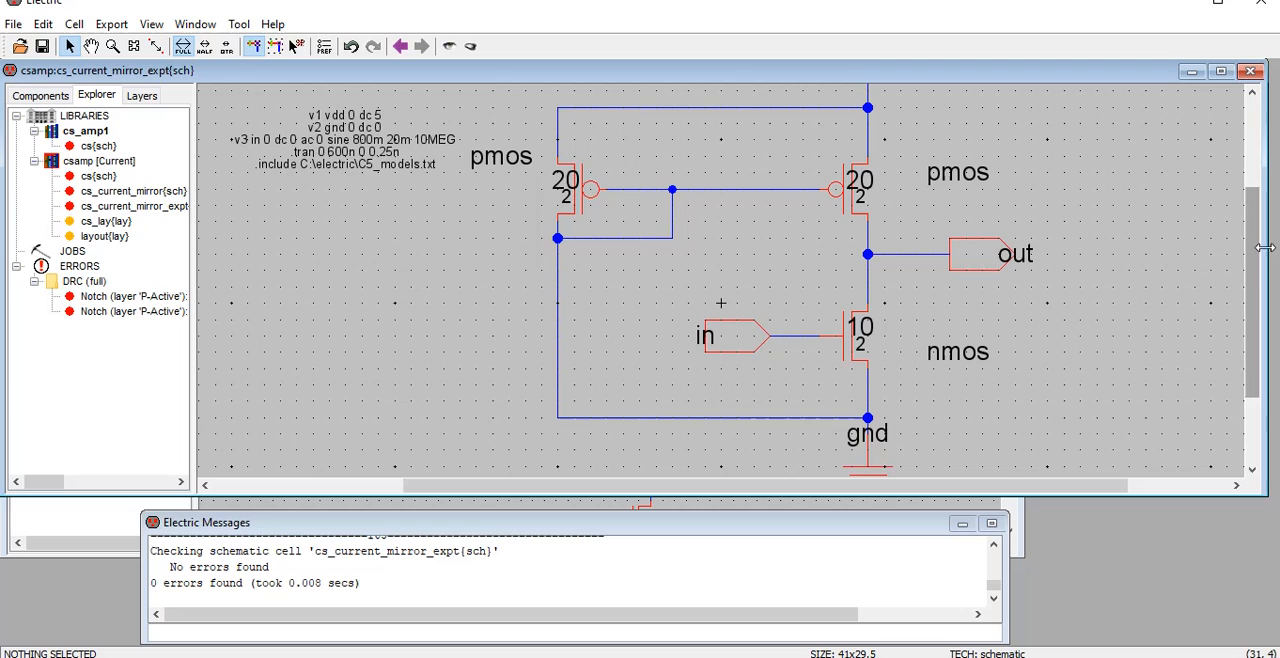
{"action": "left_click", "coordinate": [238, 23]}
{"action": "mouse_move", "coordinate": [271, 49]}
{"action": "left_click", "coordinate": [543, 49]}
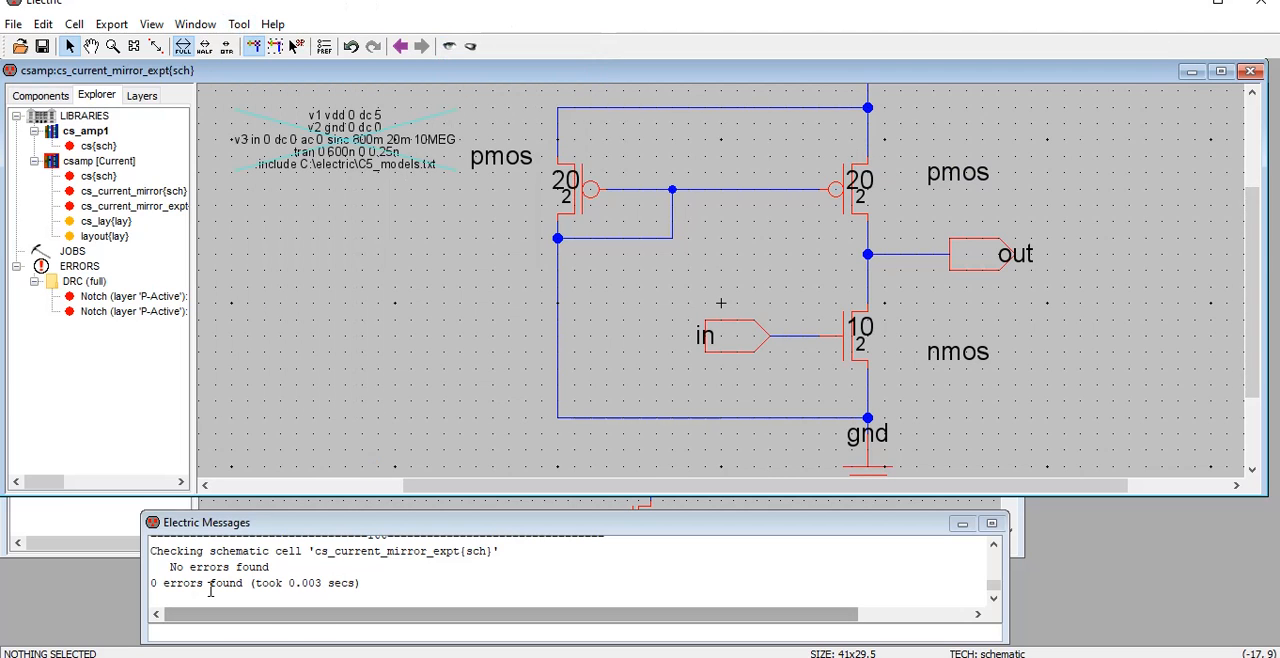
Write the SPICE deck for cs_current_mirror_expt, open it in LTspice, and dismiss the include-file error
{"action": "left_click", "coordinate": [238, 23]}
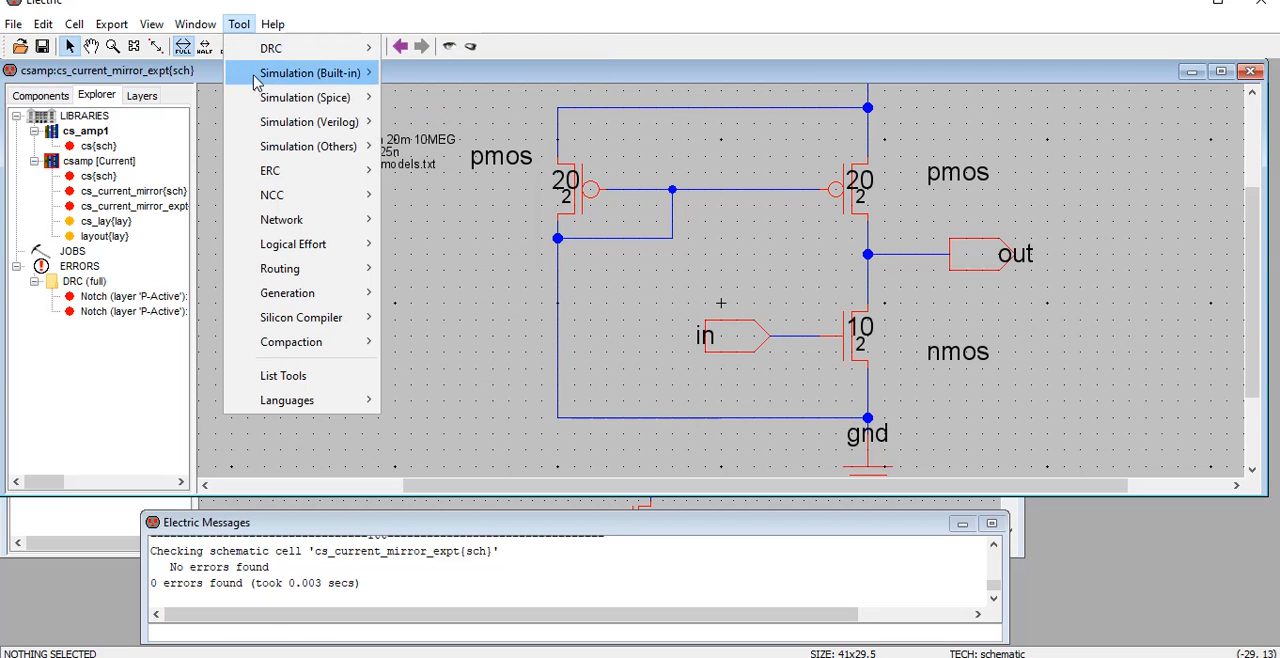
{"action": "mouse_move", "coordinate": [268, 98]}
{"action": "left_click", "coordinate": [449, 104]}
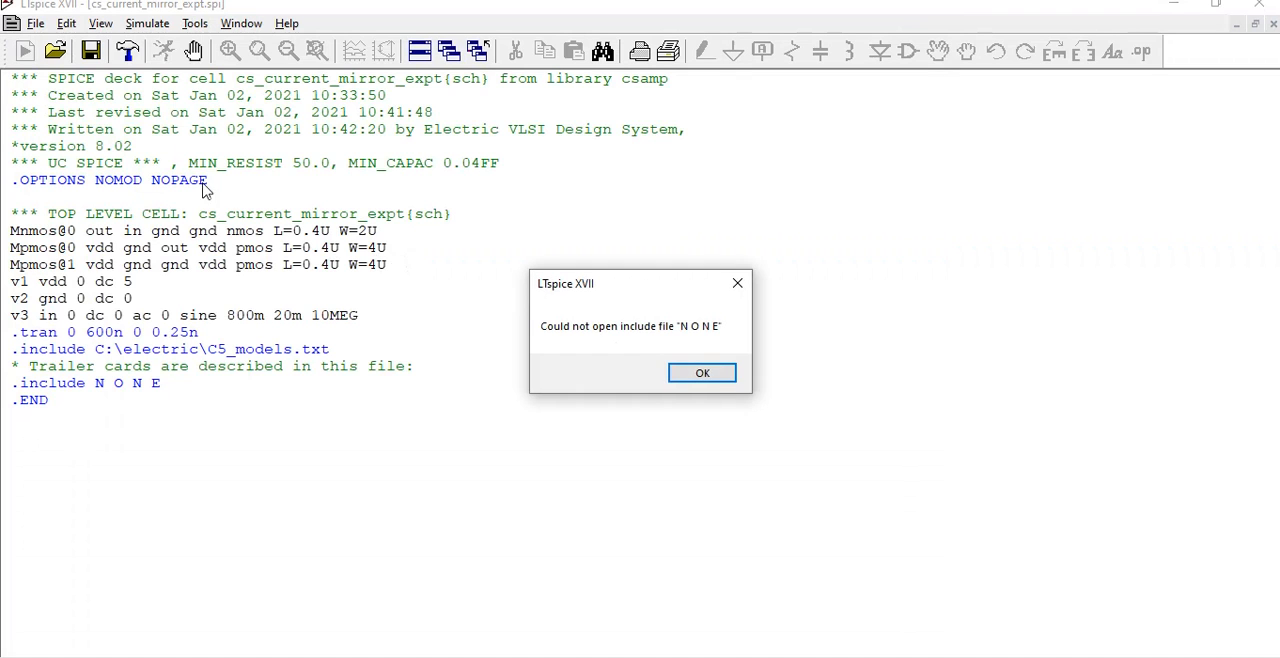
{"action": "left_click", "coordinate": [700, 374]}
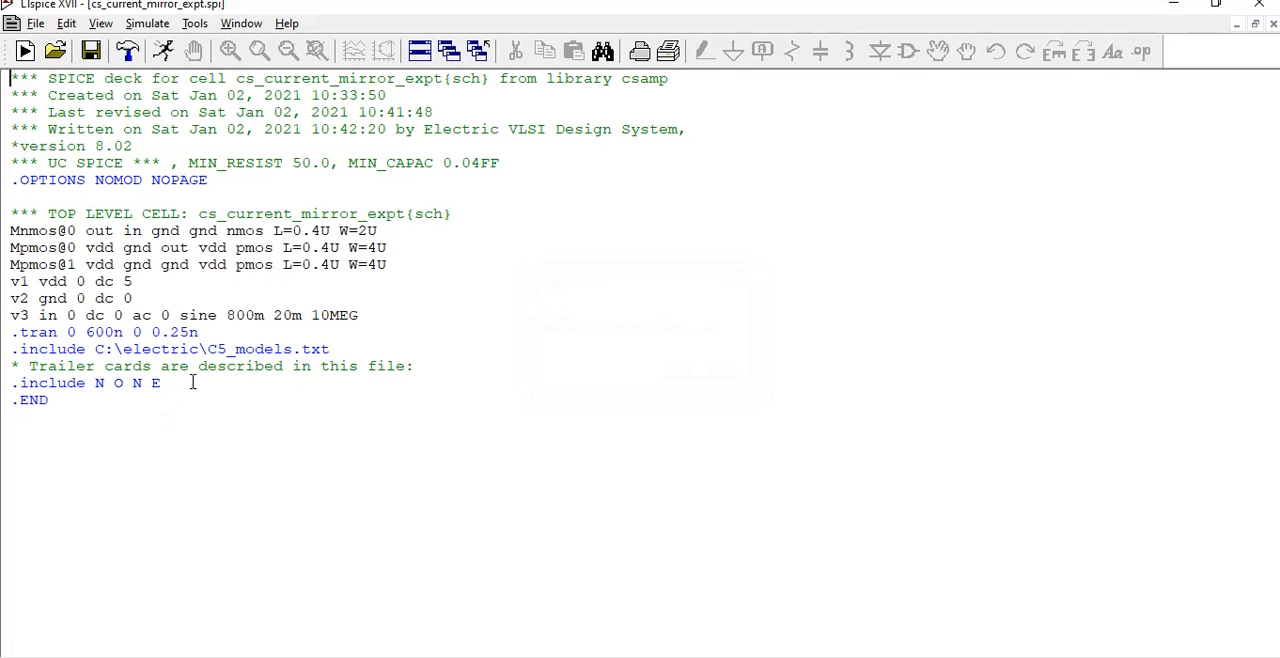
Delete the ".include N O N E" line and everything from the first header comment through the .OPTIONS line of the netlist
{"action": "left_click_drag", "start_coordinate": [192, 382], "coordinate": [21, 382]}
{"action": "key", "text": "Delete"}
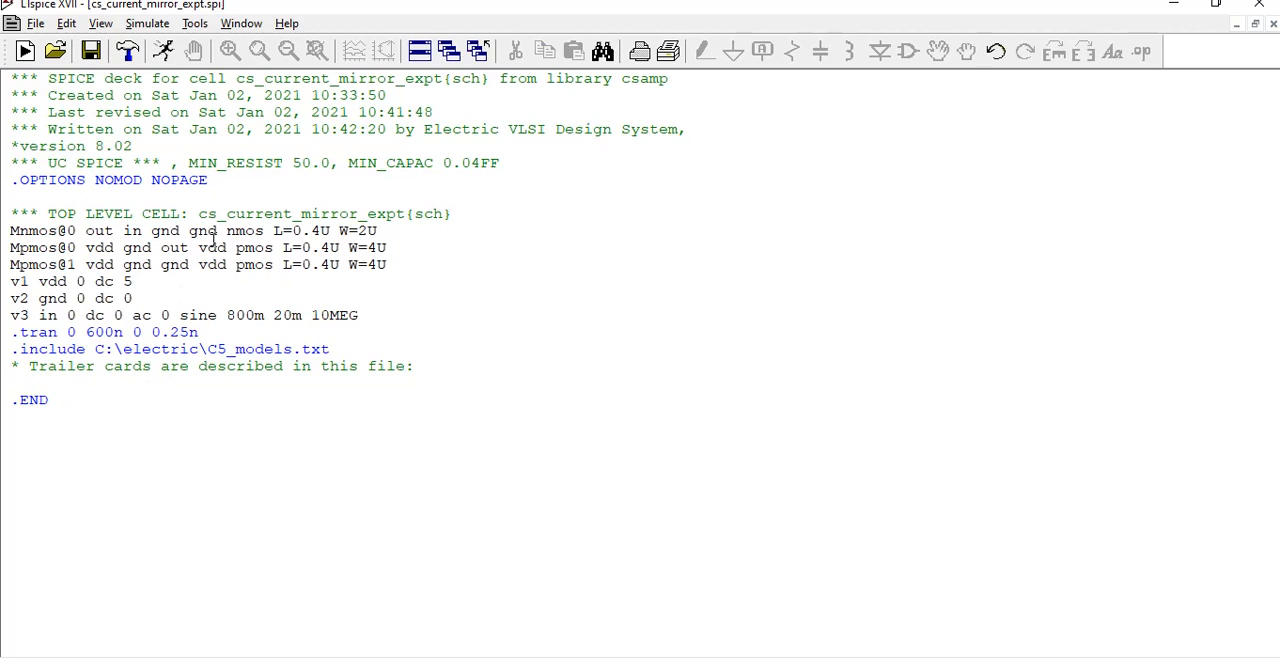
{"action": "left_click_drag", "start_coordinate": [237, 186], "coordinate": [4, 78]}
{"action": "key", "text": "Delete"}
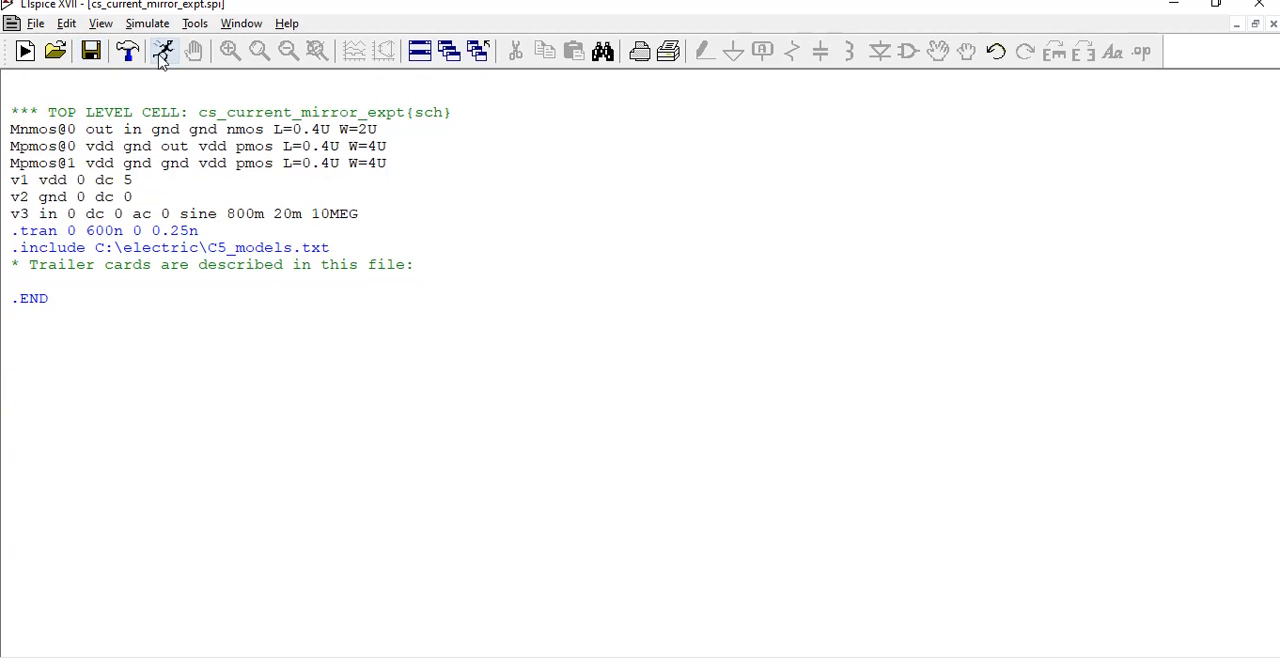
Run the transient simulation, and add a second plot pane in a taller waveform window above the netlist
{"action": "left_click", "coordinate": [163, 51]}
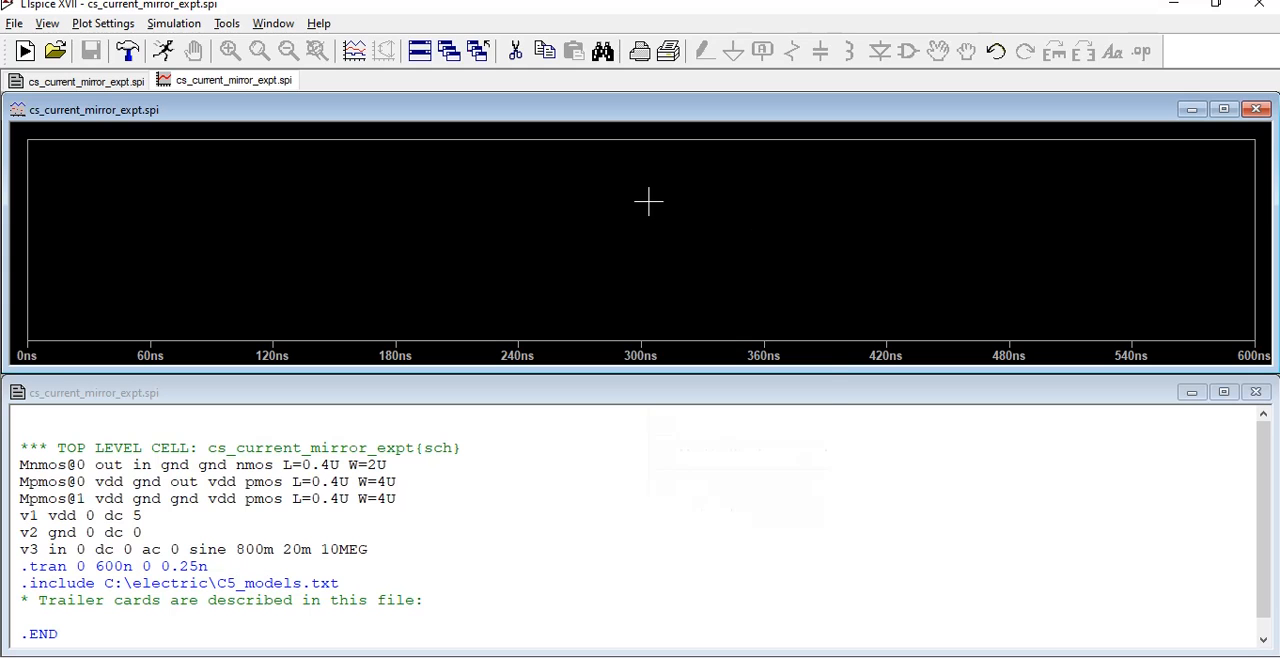
{"action": "right_click", "coordinate": [648, 202]}
{"action": "left_click", "coordinate": [716, 320]}
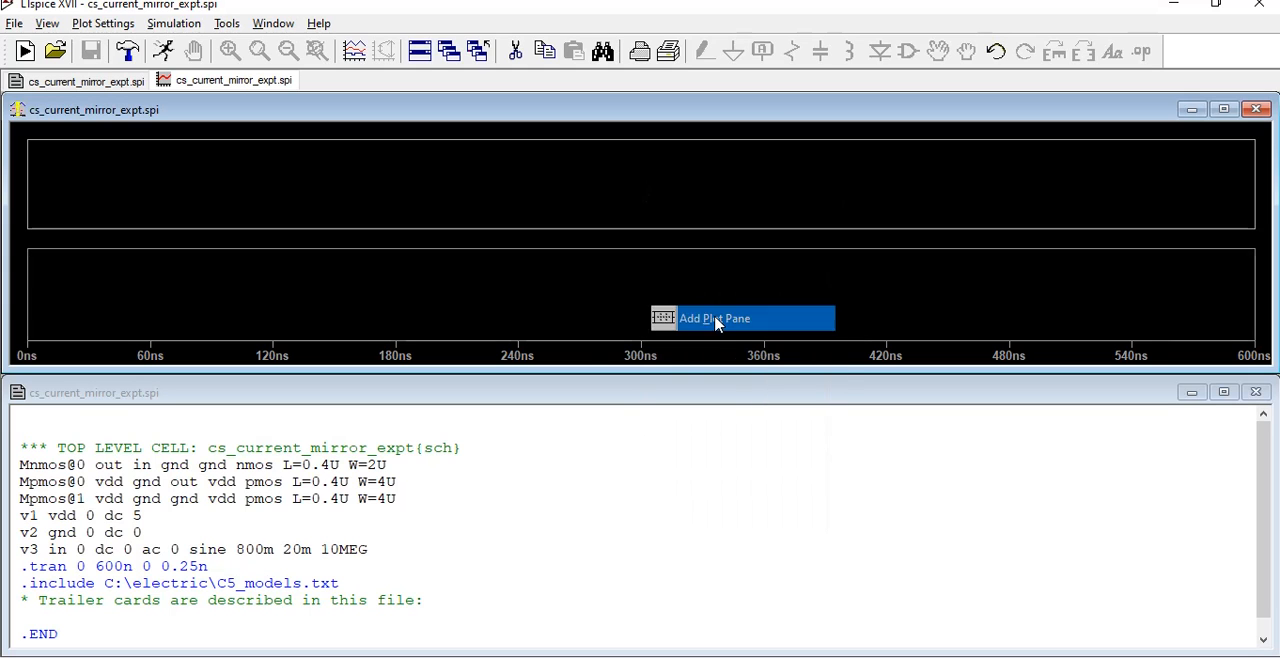
{"action": "left_click_drag", "start_coordinate": [620, 374], "coordinate": [622, 527]}
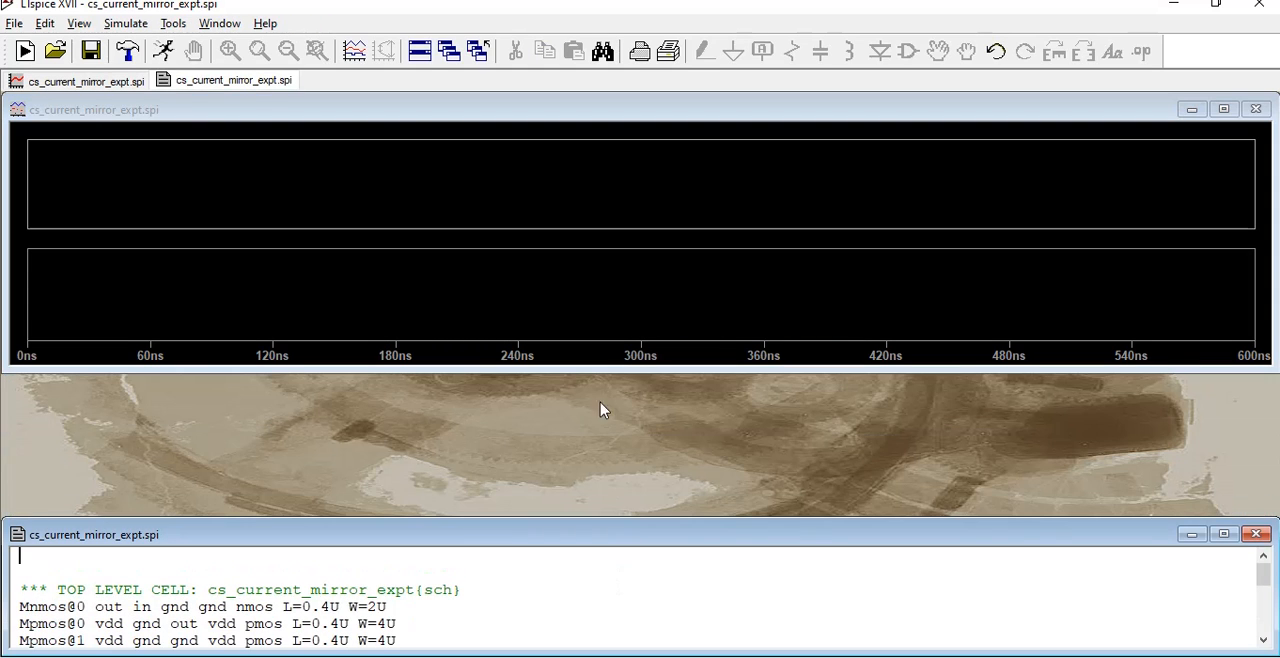
{"action": "left_click_drag", "start_coordinate": [603, 376], "coordinate": [600, 545]}
Plot the V(in) trace in the upper pane
{"action": "right_click", "coordinate": [406, 200]}
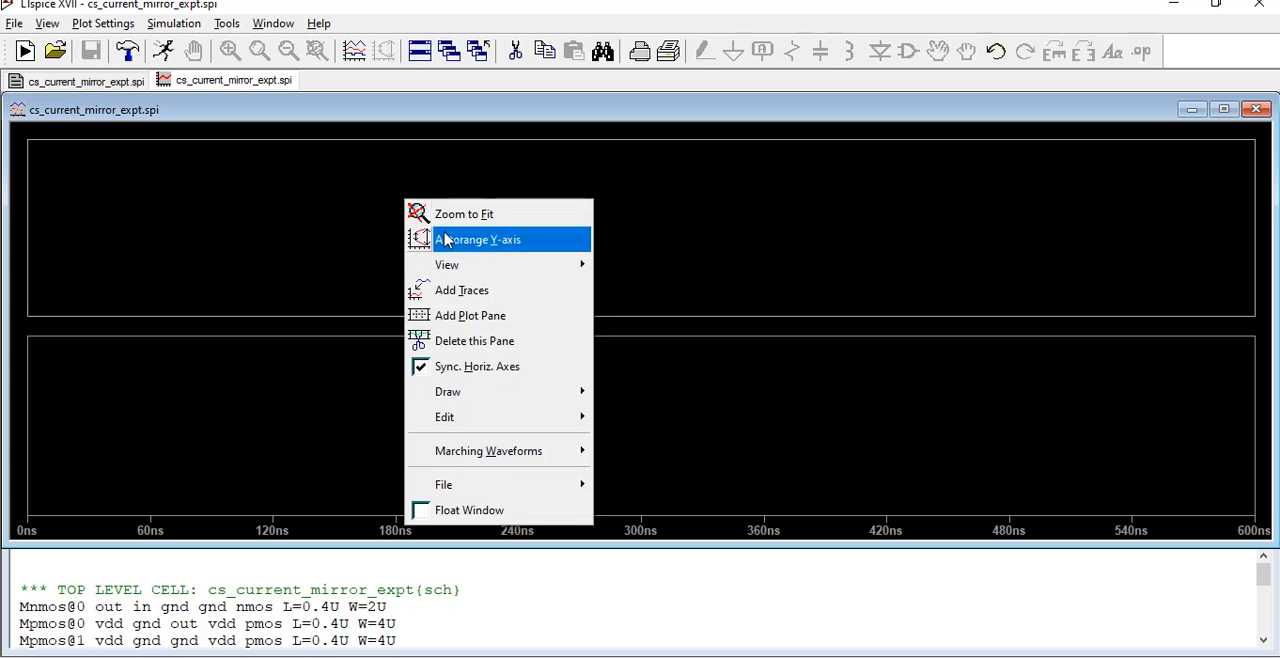
{"action": "left_click", "coordinate": [472, 290]}
{"action": "left_click", "coordinate": [455, 252]}
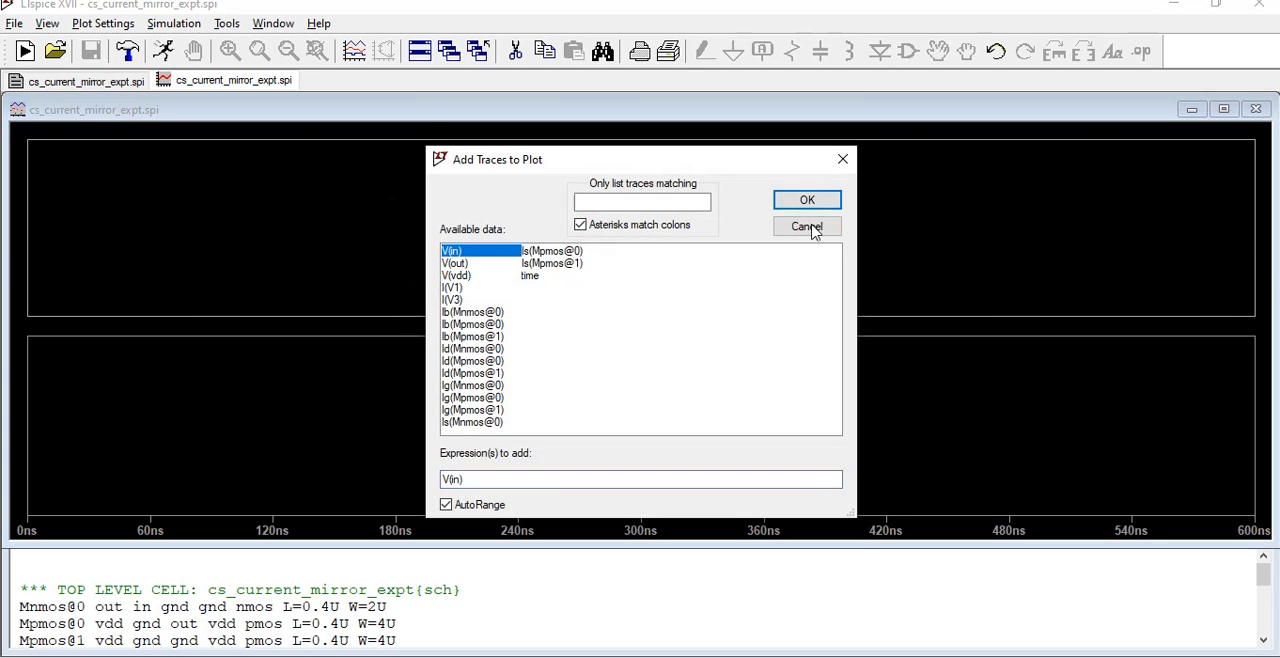
{"action": "left_click", "coordinate": [785, 205]}
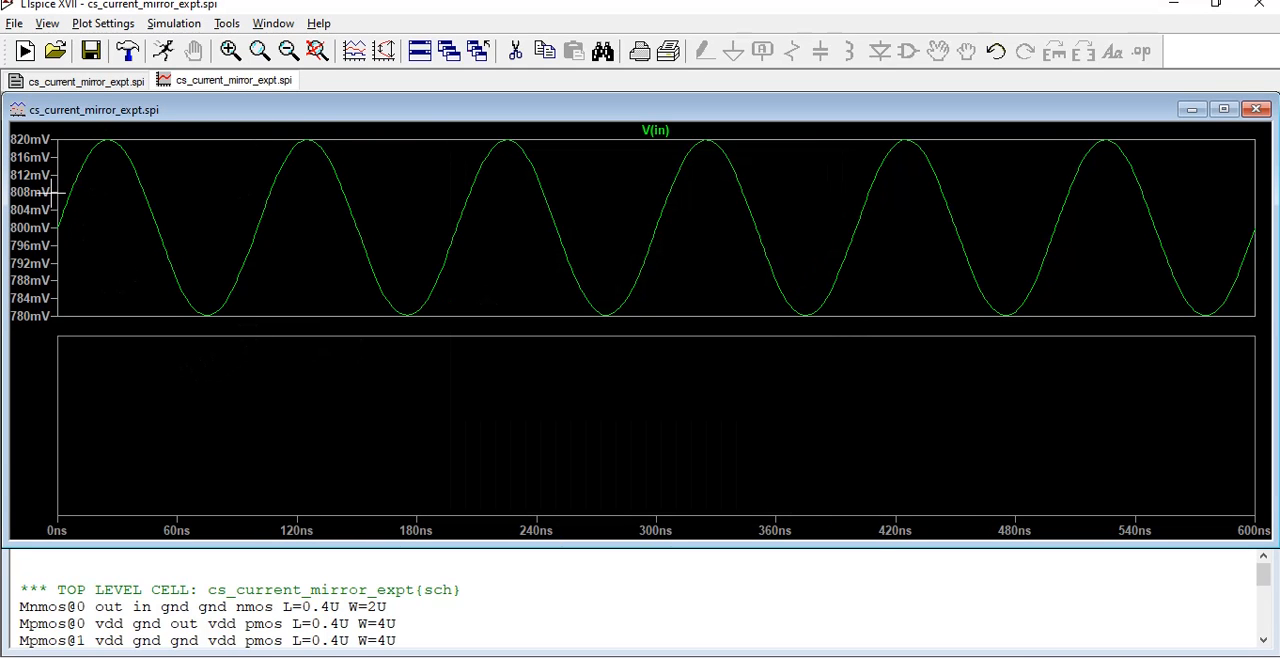
Plot the V(out) trace in the lower pane
{"action": "right_click", "coordinate": [232, 370]}
{"action": "left_click", "coordinate": [295, 137]}
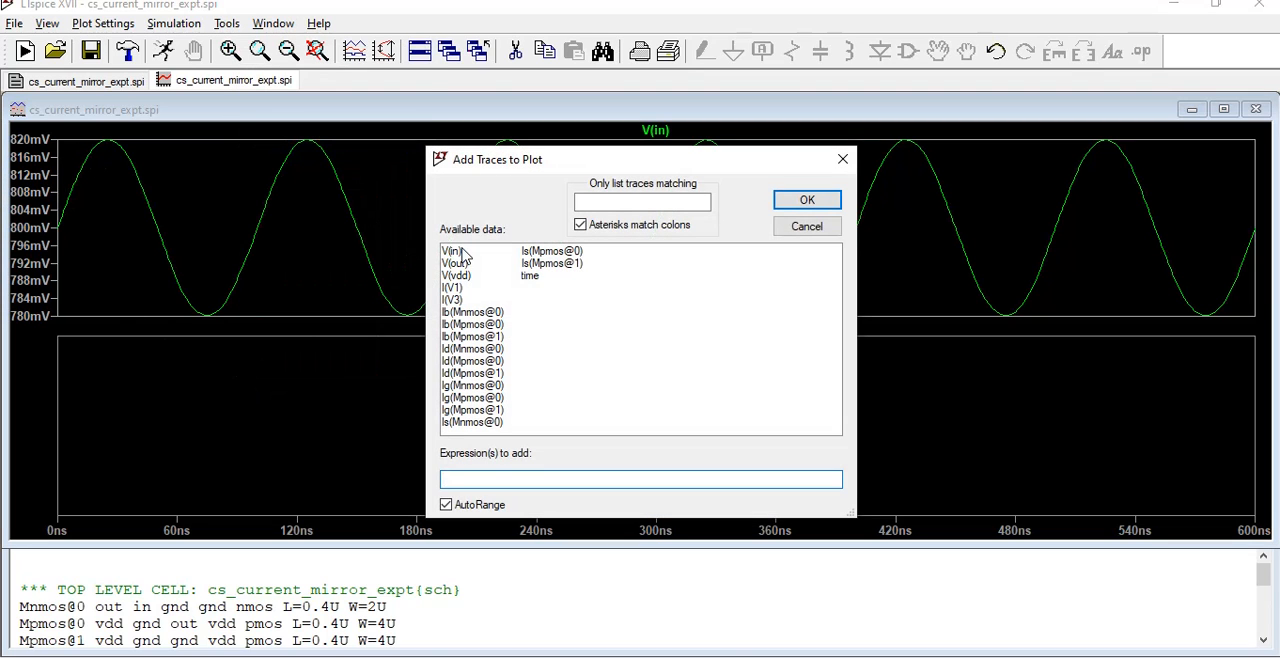
{"action": "left_click", "coordinate": [456, 263]}
{"action": "left_click", "coordinate": [807, 200]}
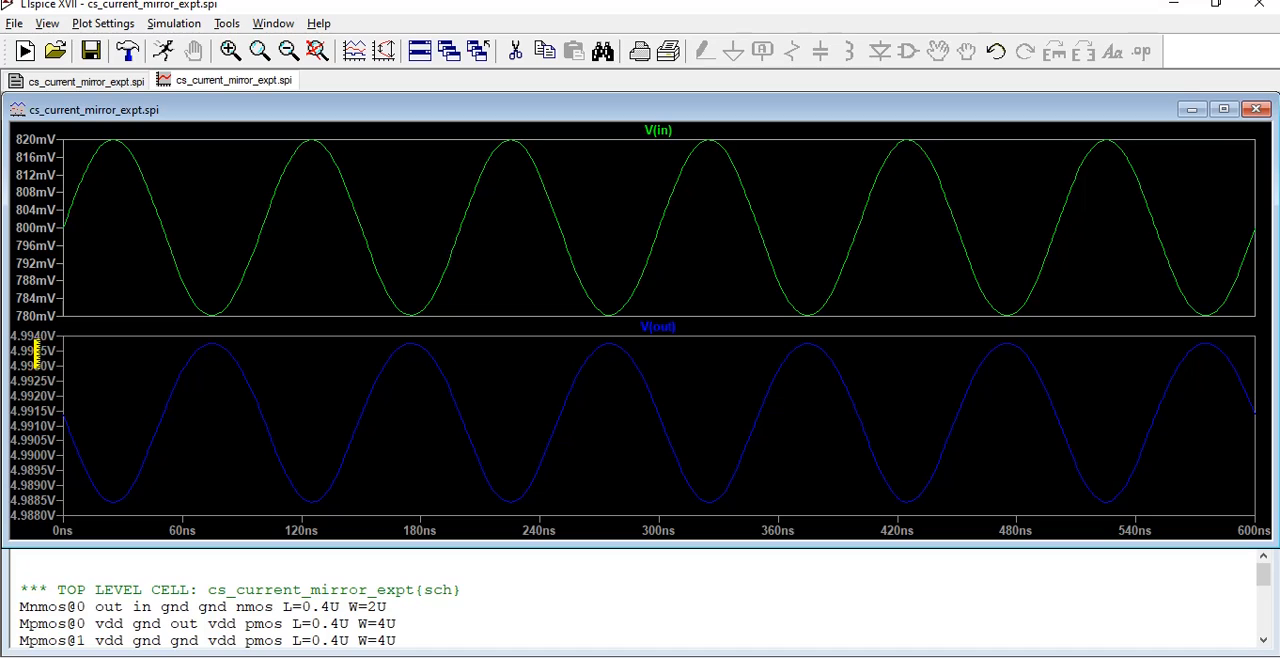
Switch back to Electric, close the External Process window, and make the schematic window taller
{"action": "left_click", "coordinate": [455, 575]}
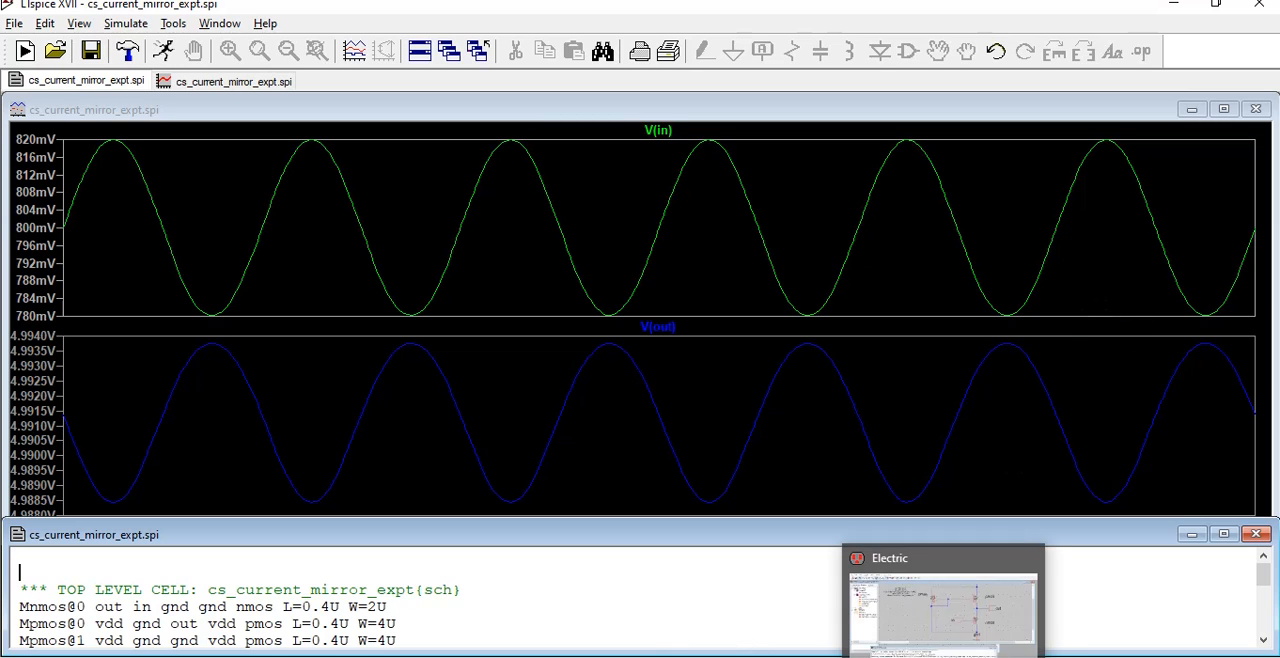
{"action": "left_click", "coordinate": [942, 630]}
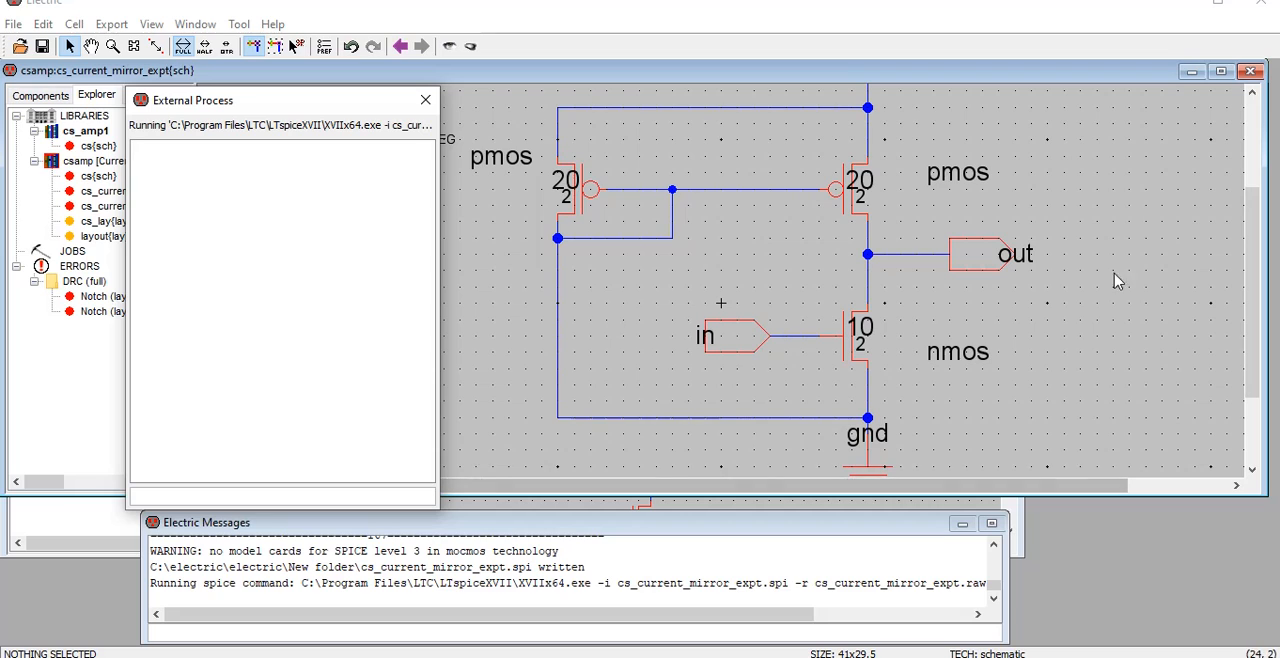
{"action": "left_click", "coordinate": [425, 100]}
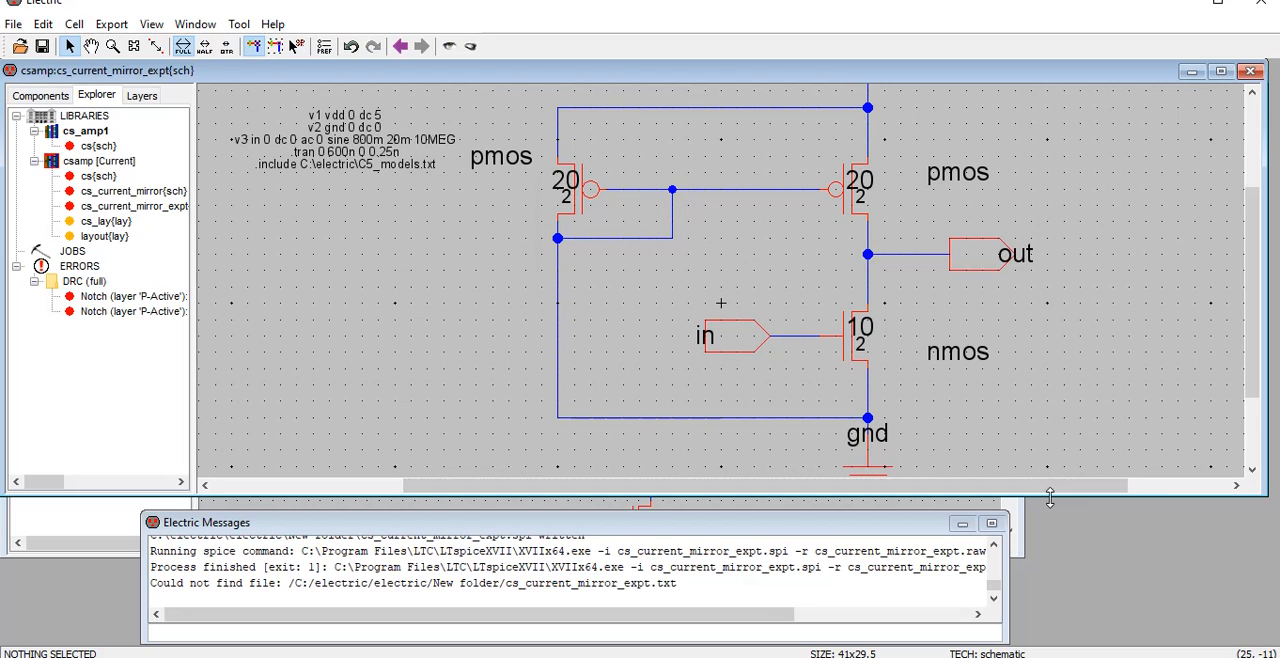
{"action": "left_click_drag", "start_coordinate": [1050, 505], "coordinate": [1050, 567]}
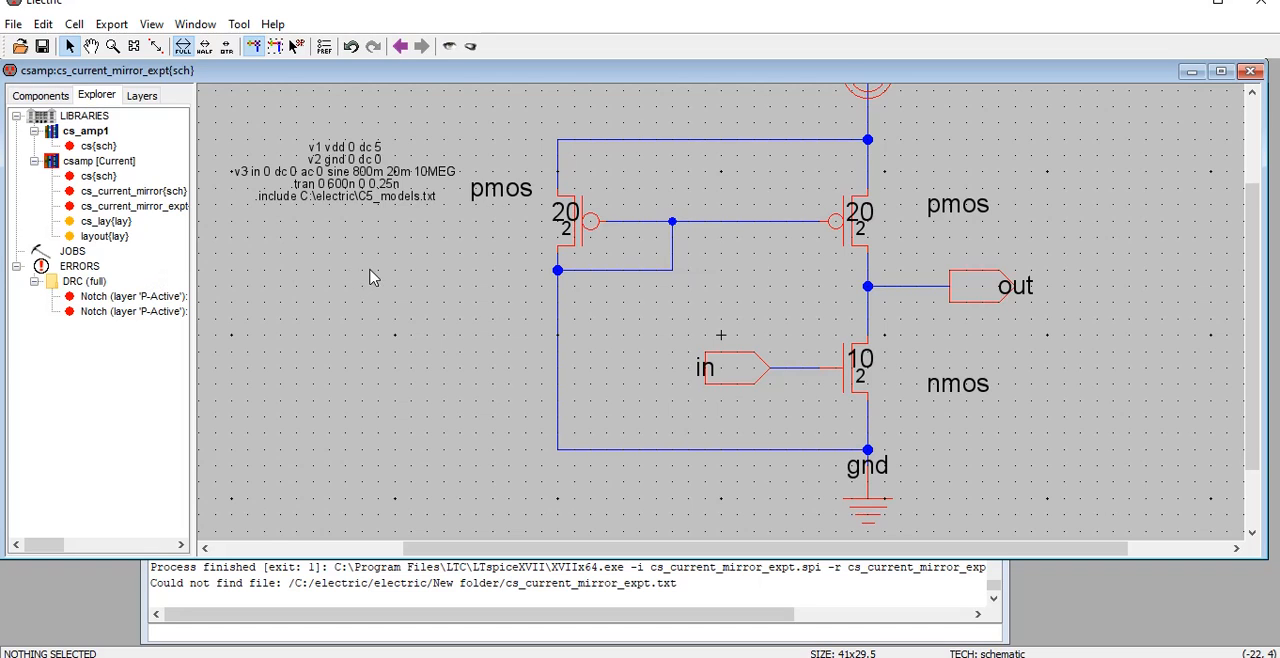
In the layout{lay} cell, move the SPICE code text farther left of the transistors, and reopen the cs_current_mirror_expt schematic
{"action": "double_click", "coordinate": [106, 238]}
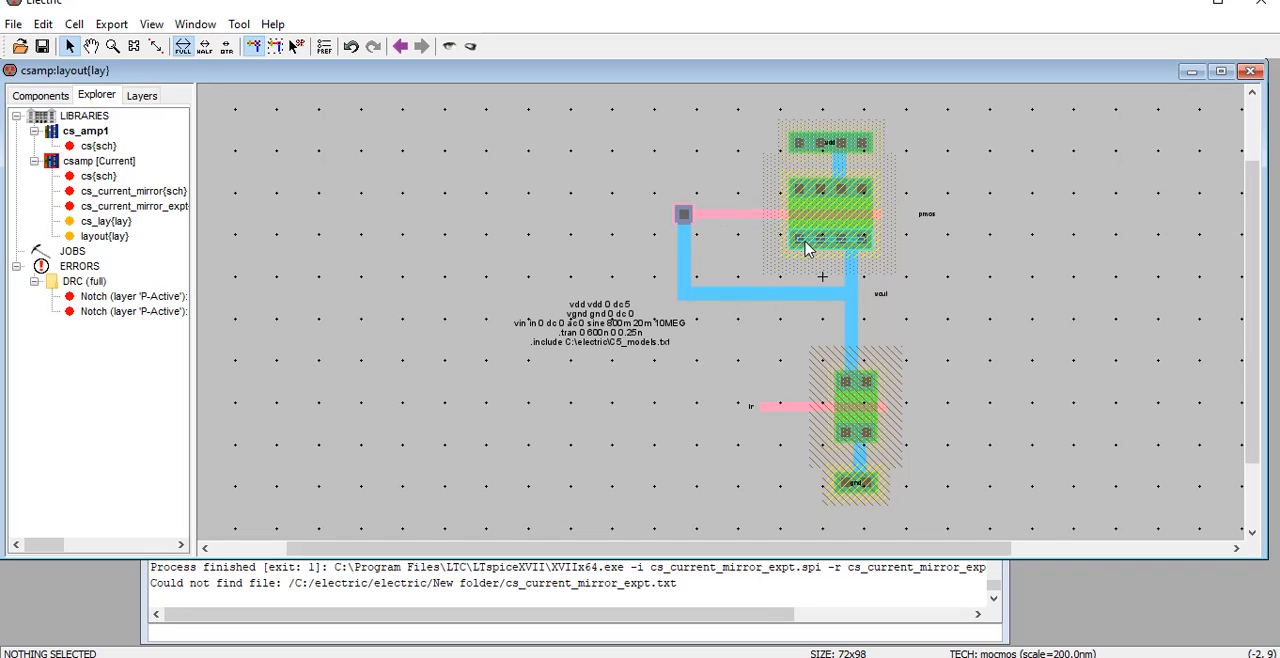
{"action": "left_click_drag", "start_coordinate": [605, 333], "coordinate": [399, 341]}
{"action": "left_click", "coordinate": [640, 414]}
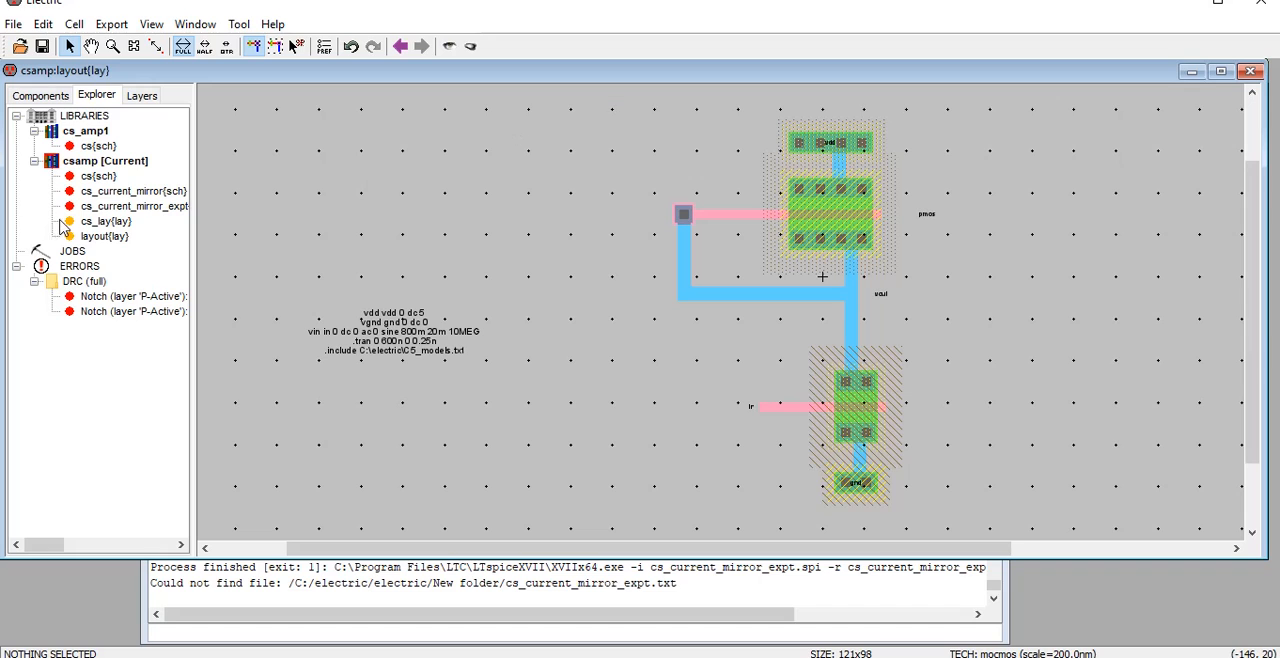
{"action": "double_click", "coordinate": [125, 210]}
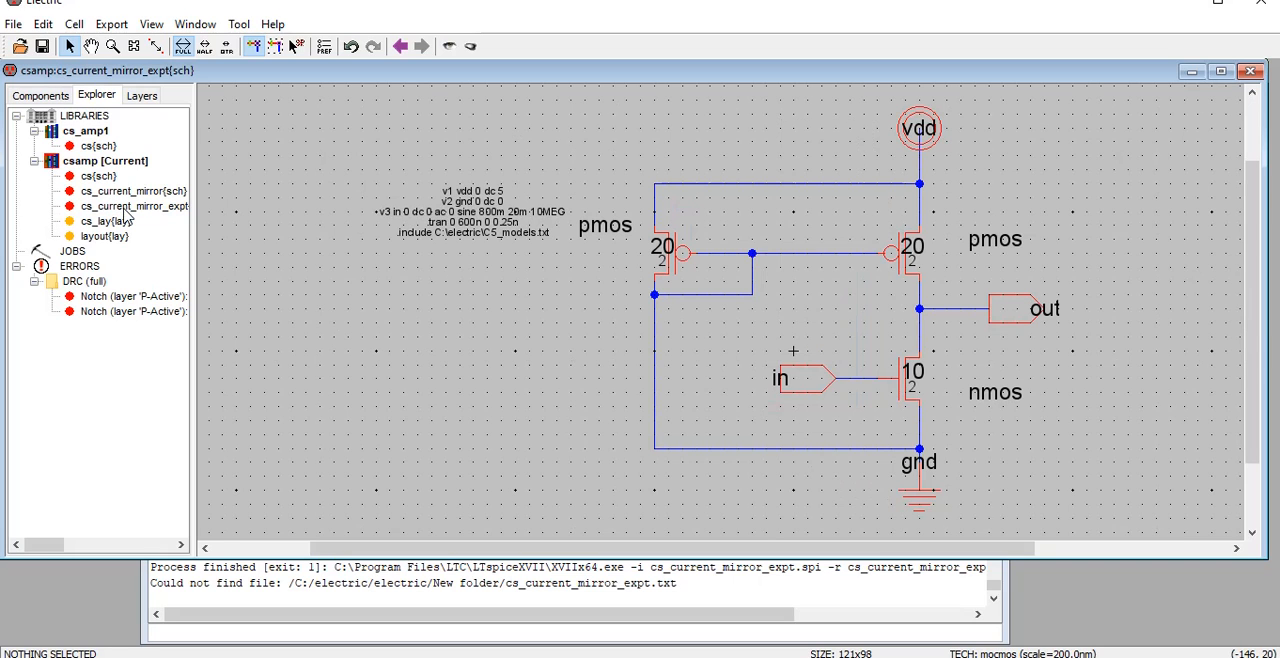
Create a new layout-view cell named cs_amp_current_mirror_layout in the csamp library
{"action": "right_click", "coordinate": [100, 162]}
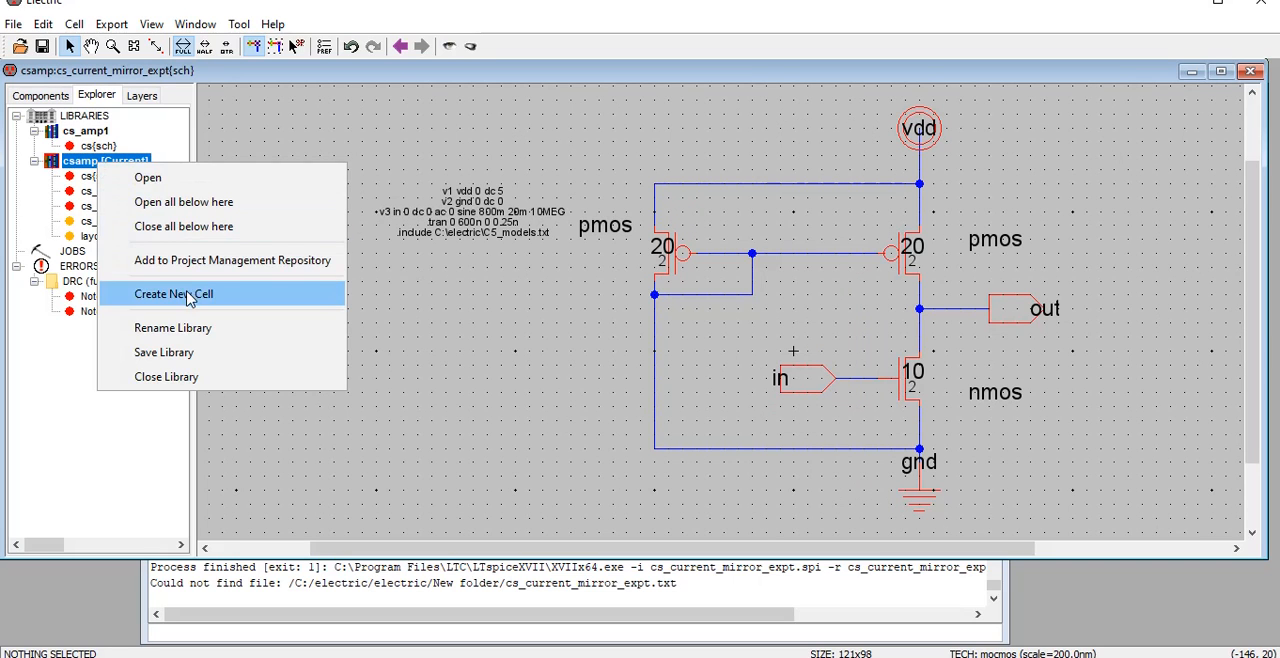
{"action": "left_click", "coordinate": [174, 294]}
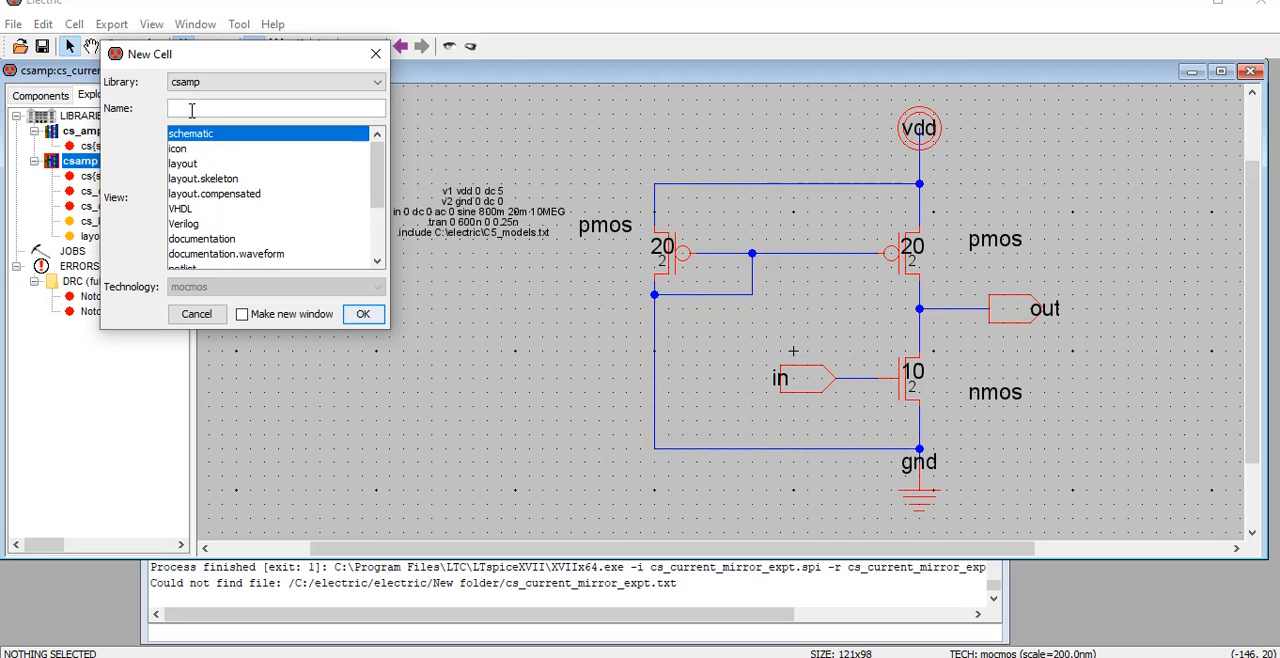
{"action": "type", "text": "cs_amp_"}
{"action": "type", "text": "cuu"}
{"action": "type", "text": "_mirror"}
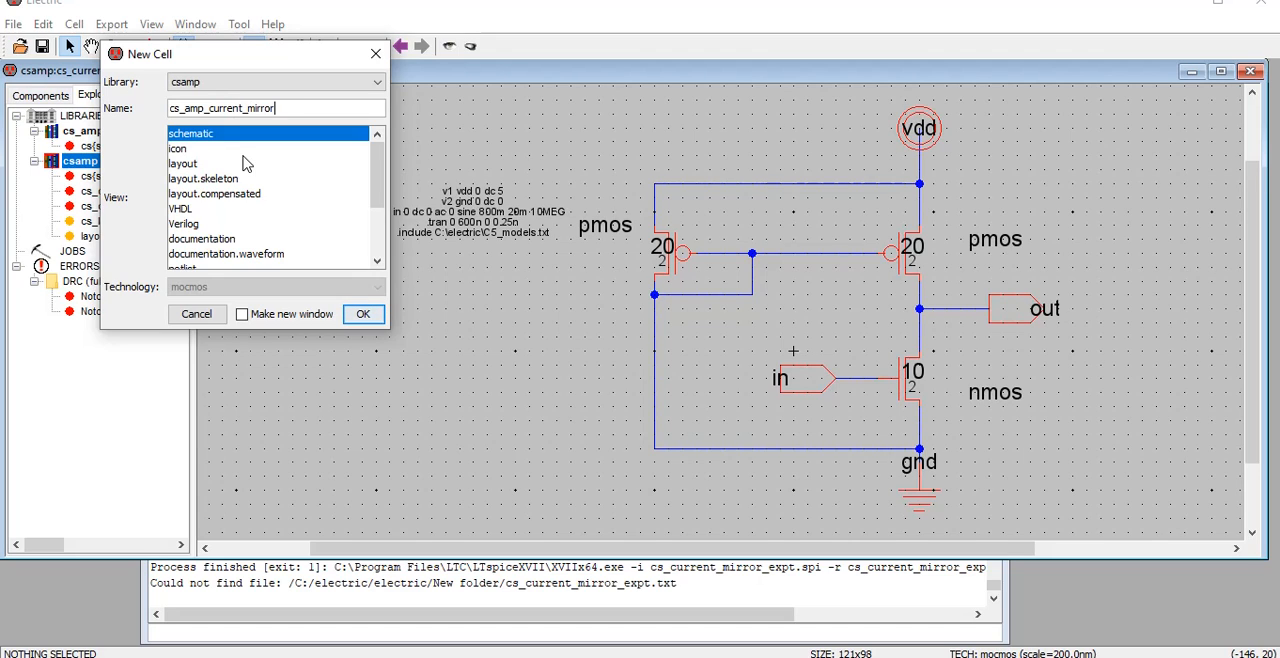
{"action": "type", "text": "_layout"}
{"action": "left_click", "coordinate": [183, 164]}
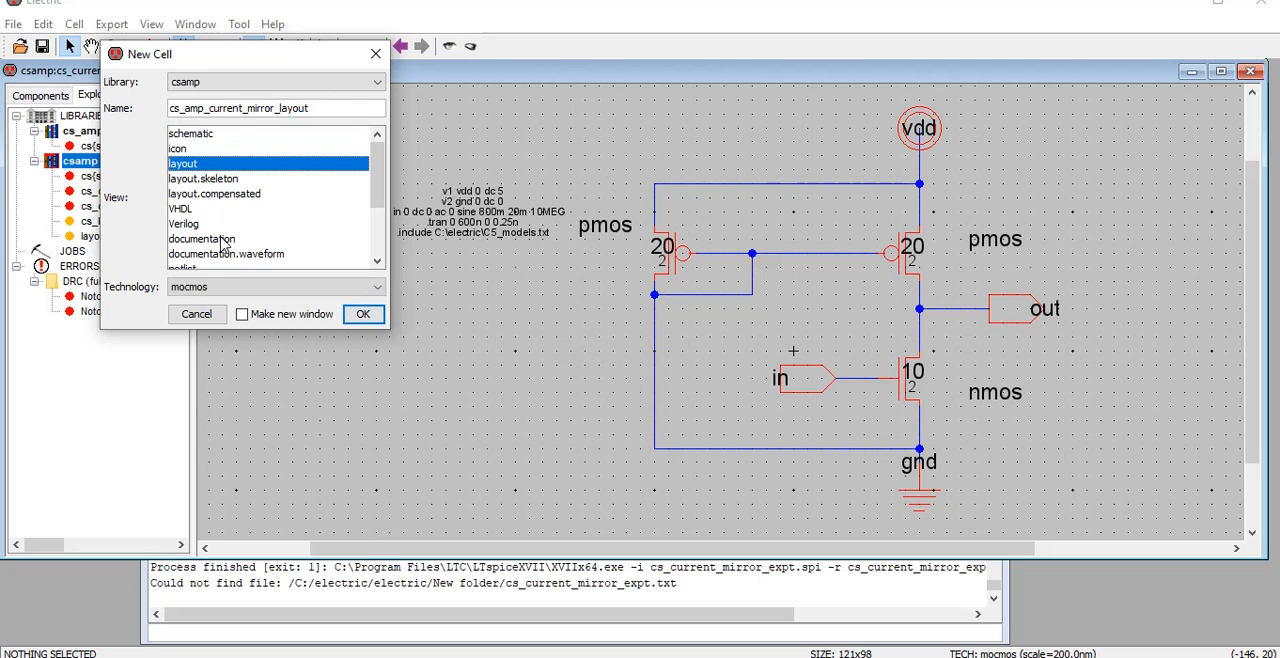
{"action": "left_click", "coordinate": [362, 314]}
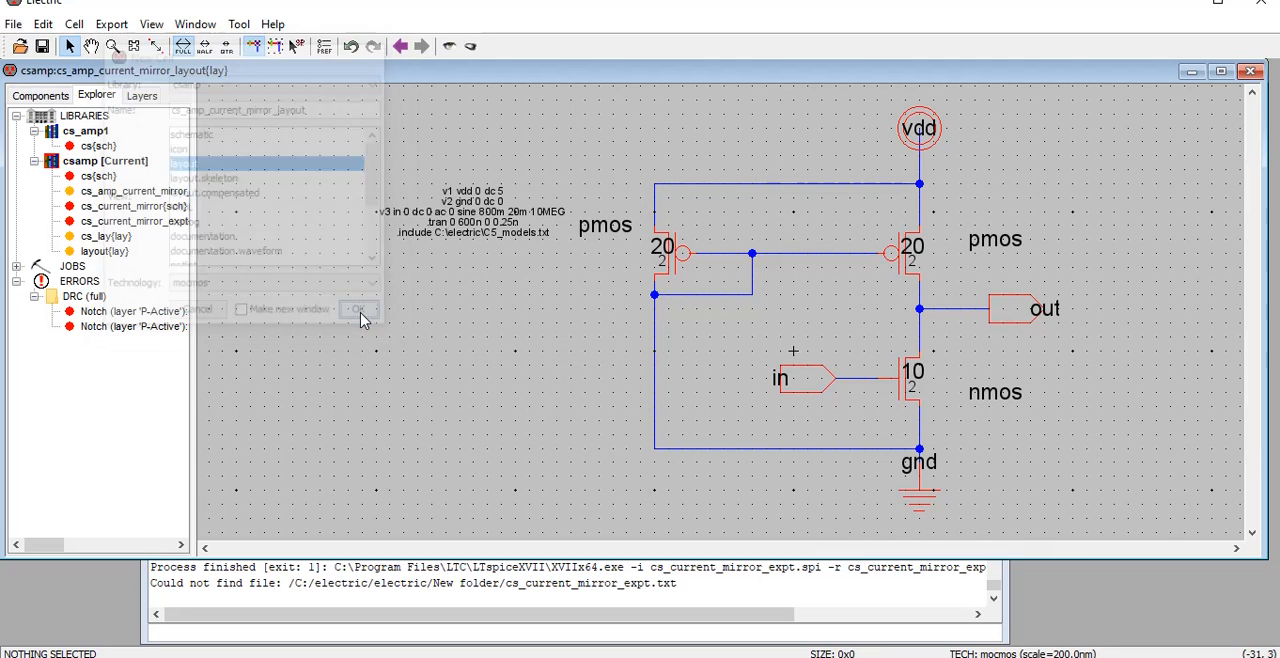
Copy the entire cs_lay layout into the cs_amp_current_mirror_layout cell and maximize the cell window
{"action": "double_click", "coordinate": [108, 238]}
{"action": "left_click_drag", "start_coordinate": [548, 112], "coordinate": [920, 524]}
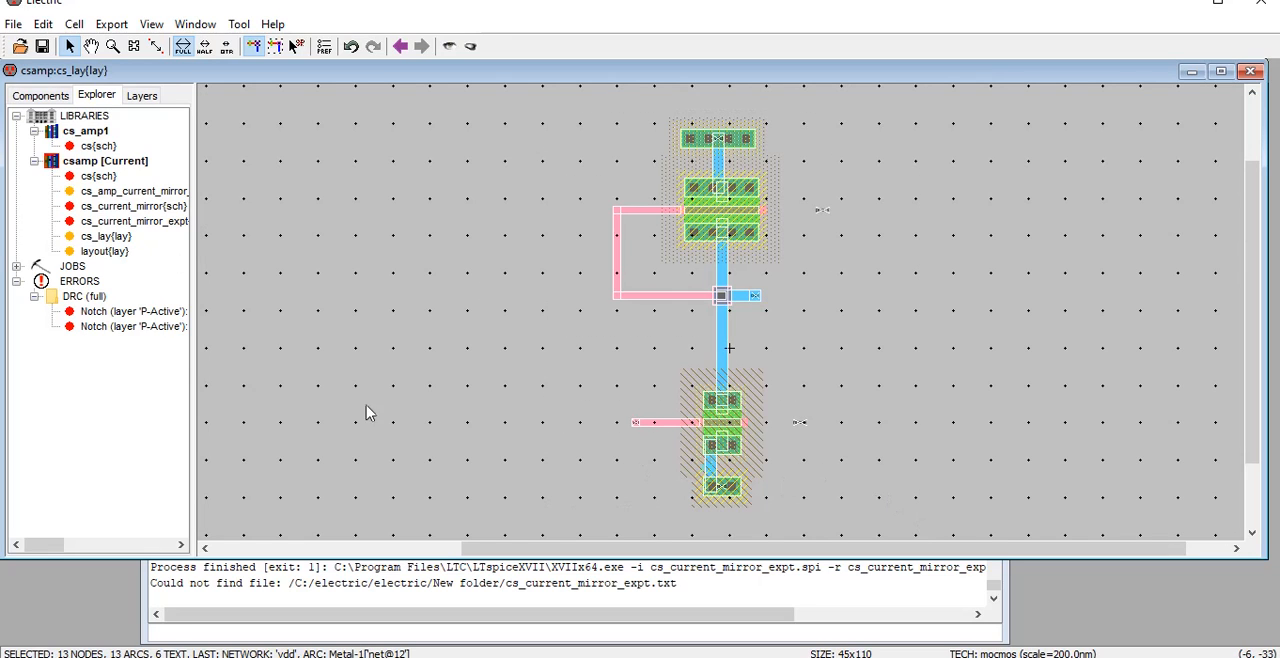
{"action": "double_click", "coordinate": [150, 192]}
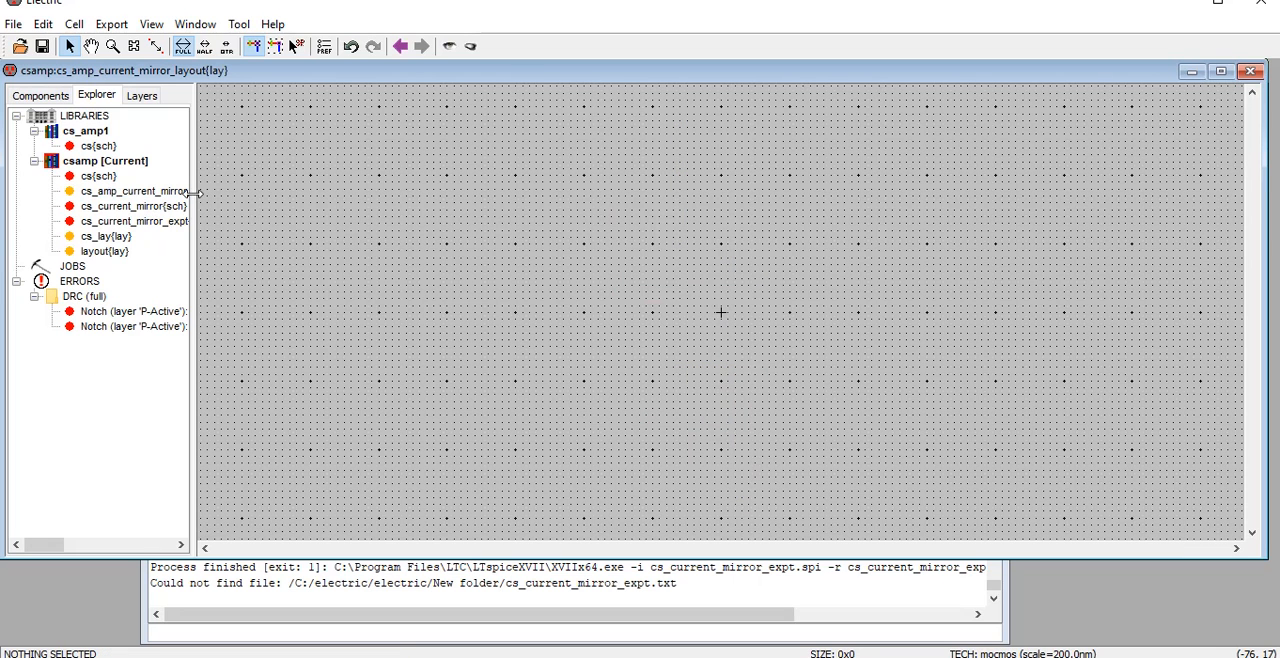
{"action": "left_click_drag", "start_coordinate": [193, 192], "coordinate": [240, 195]}
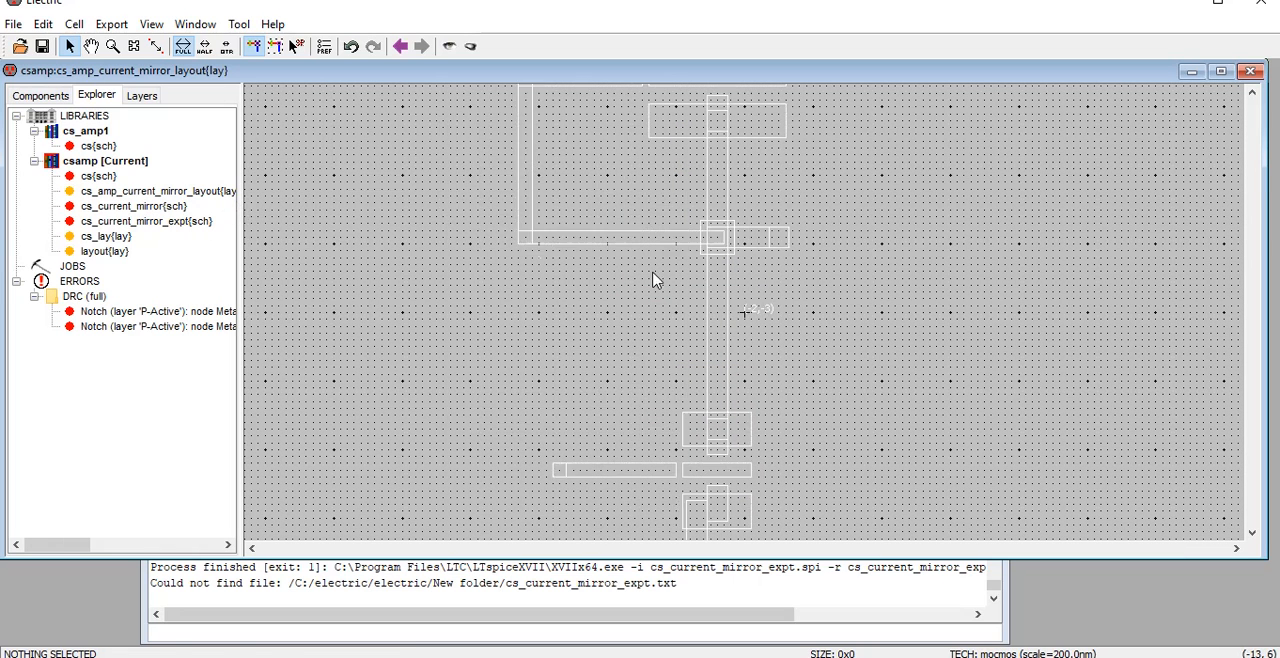
{"action": "left_click", "coordinate": [690, 287]}
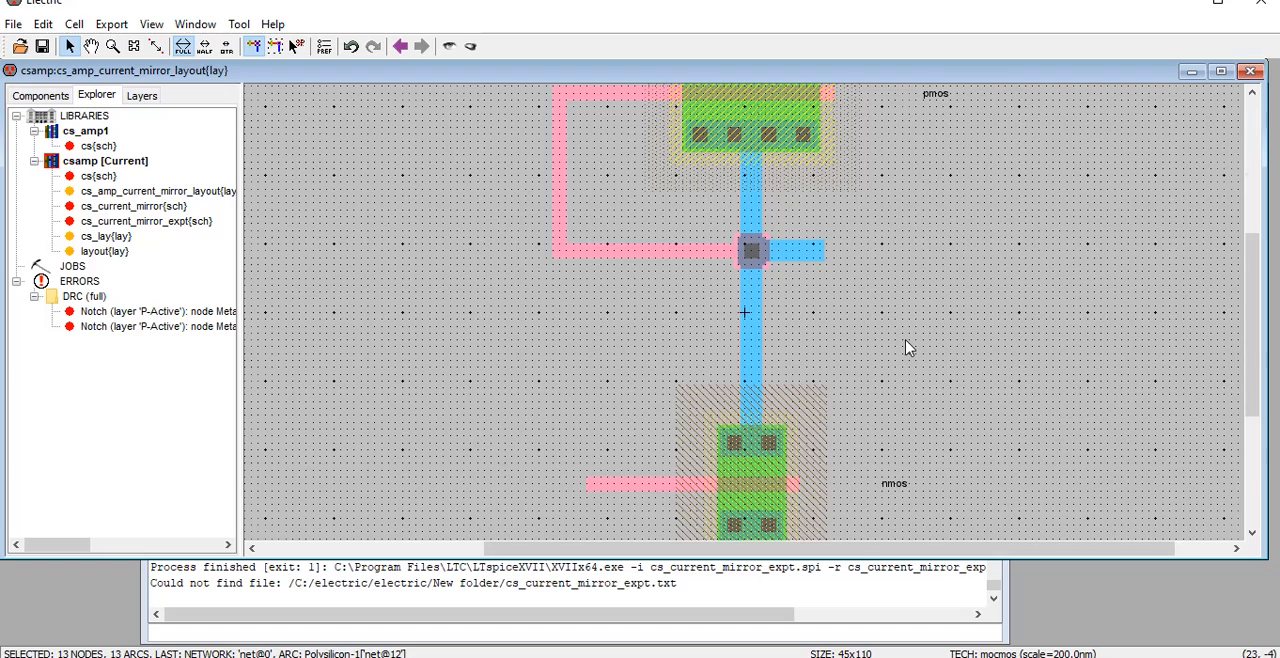
{"action": "key", "text": "ctrl+0"}
{"action": "key", "text": "ctrl+7"}
{"action": "left_click", "coordinate": [905, 347]}
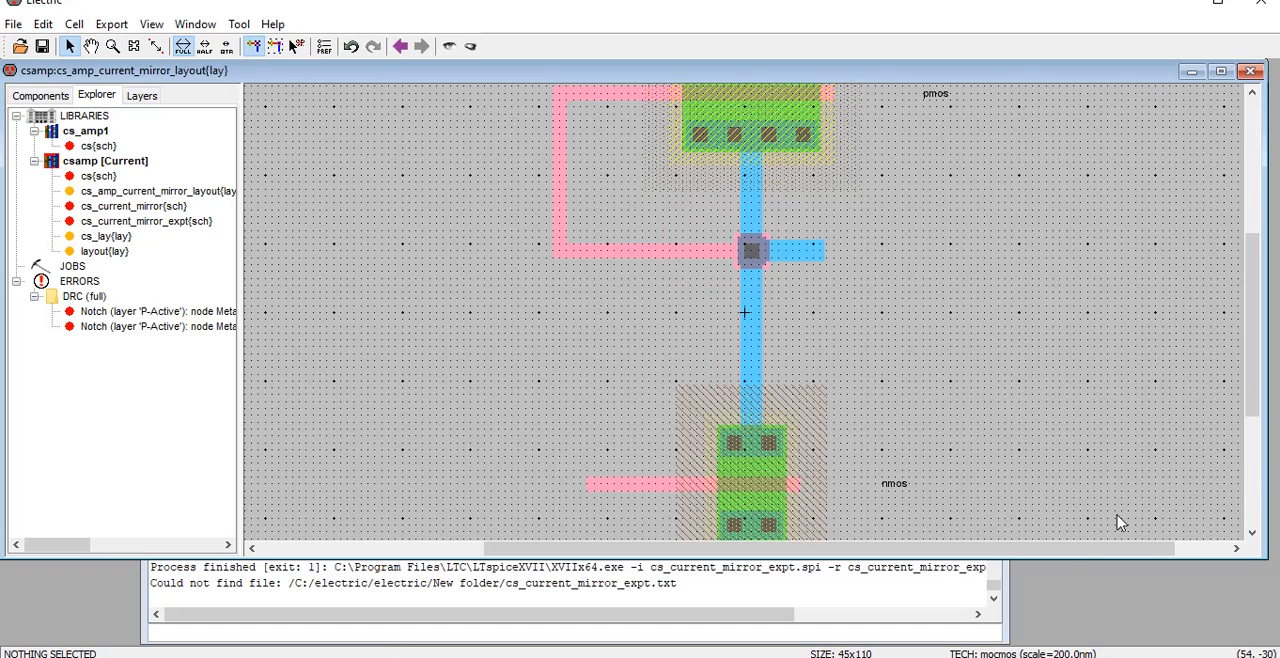
{"action": "left_click", "coordinate": [1221, 71]}
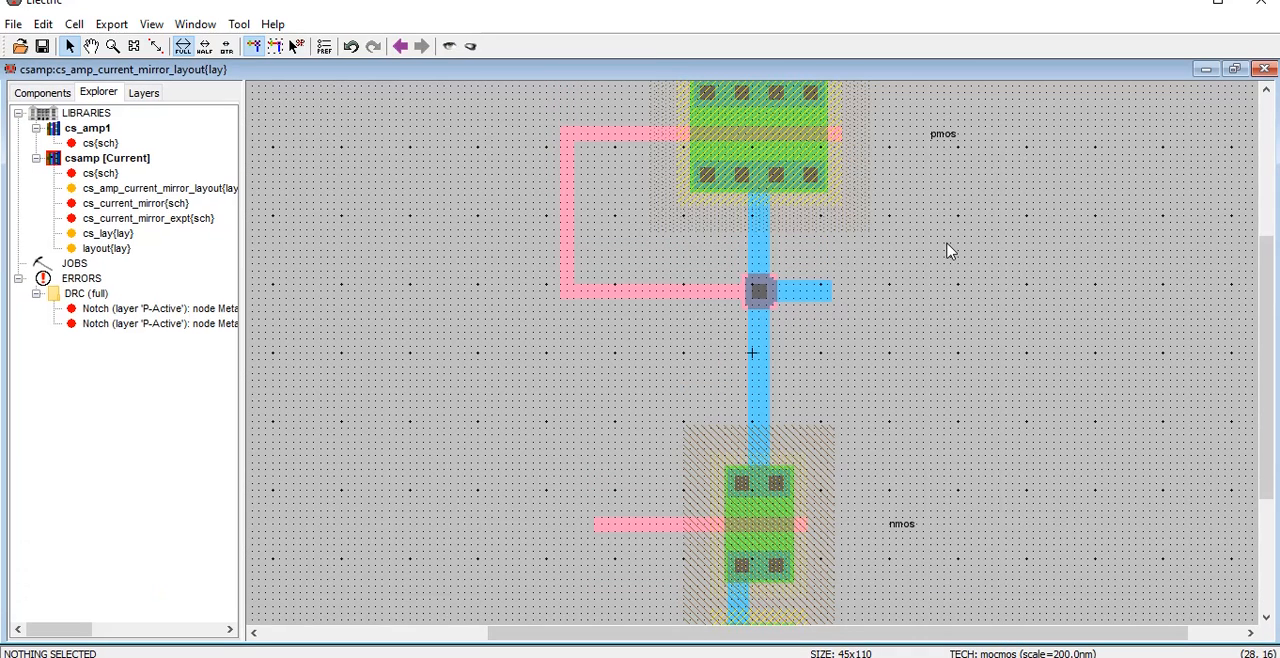
Export the N-well contact above the pmos transistor as vdd with the power characteristic
{"action": "scroll", "coordinate": [948, 263], "scroll_direction": "up", "scroll_amount": 3}
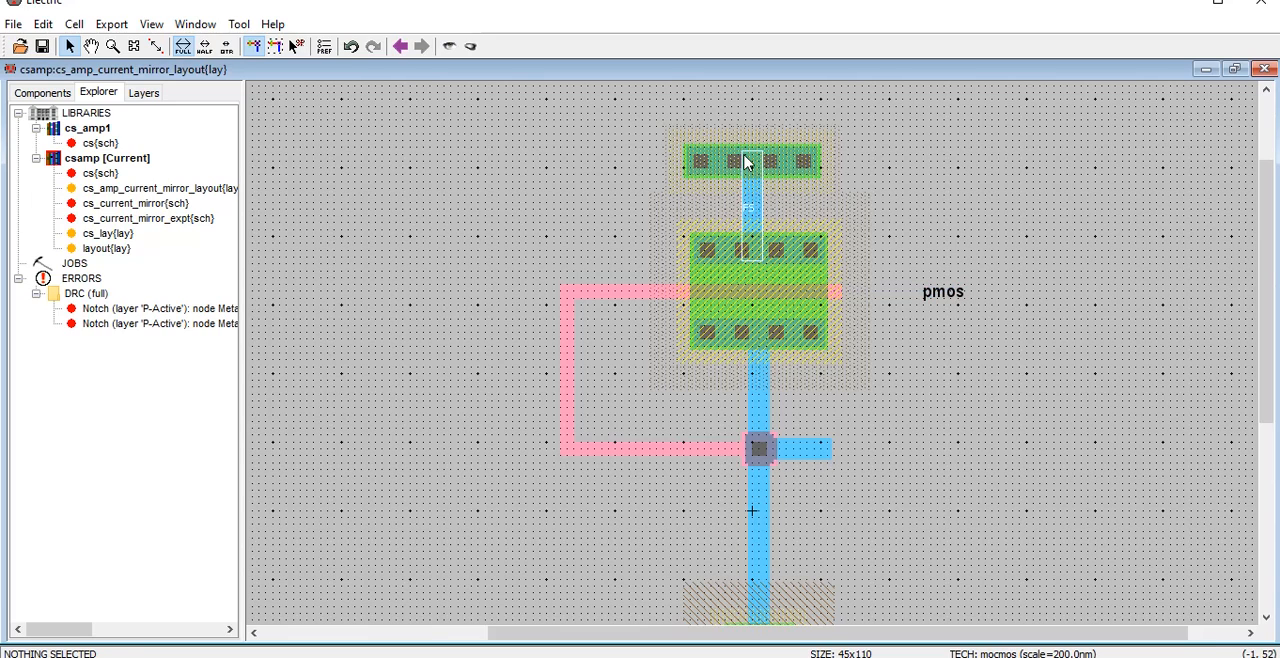
{"action": "left_click", "coordinate": [806, 166]}
{"action": "left_click", "coordinate": [806, 166]}
{"action": "key", "text": "ctrl+e"}
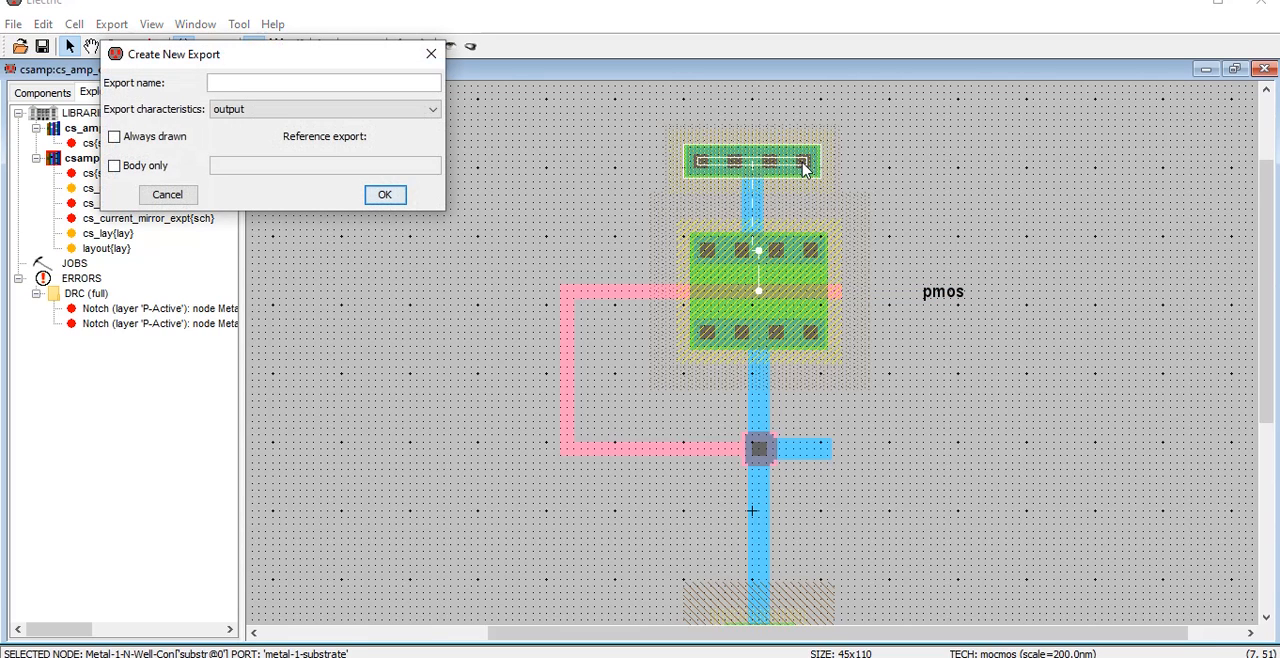
{"action": "type", "text": "vdd"}
{"action": "key", "text": "Tab"}
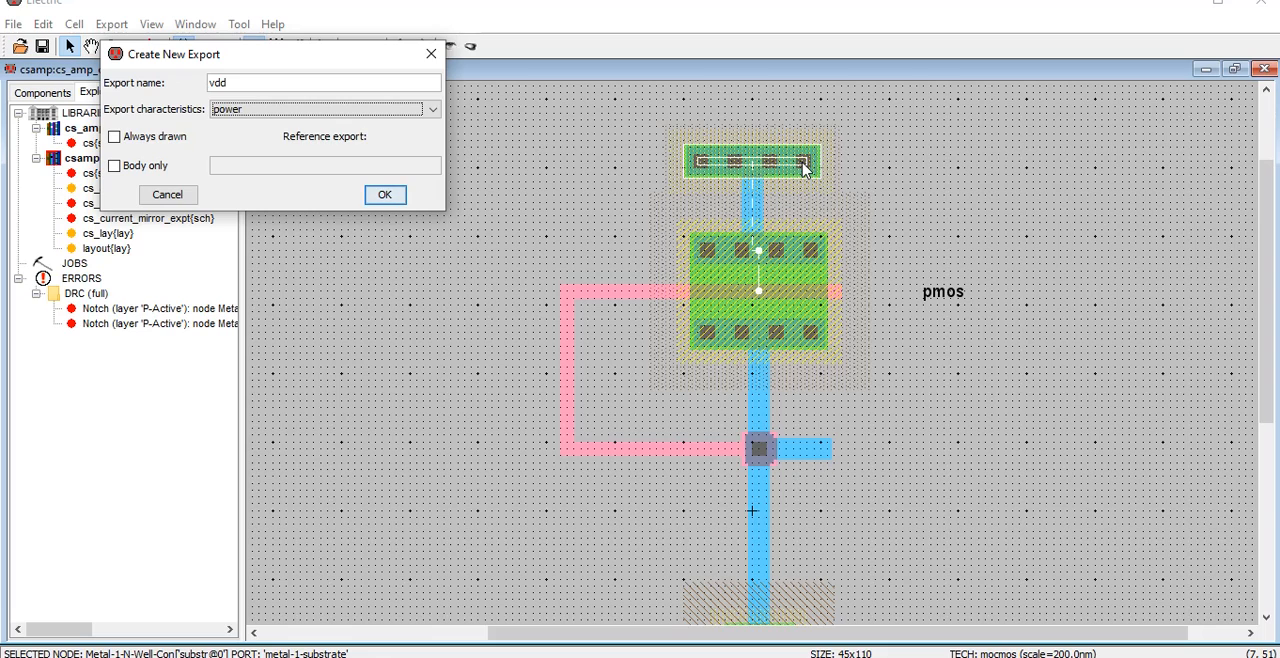
{"action": "key", "text": "Return"}
Export the substrate contact below the nmos transistor as gnd with the ground characteristic
{"action": "scroll", "coordinate": [860, 318], "scroll_direction": "down", "scroll_amount": 5}
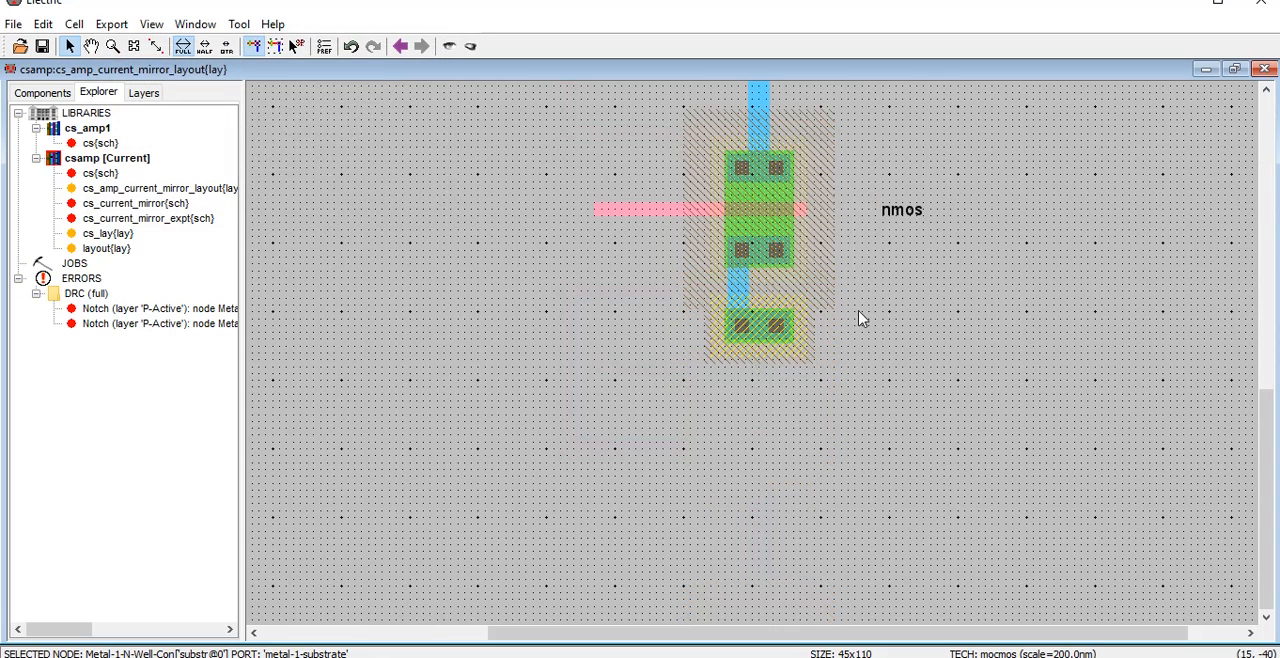
{"action": "left_click", "coordinate": [758, 345]}
{"action": "key", "text": "ctrl+e"}
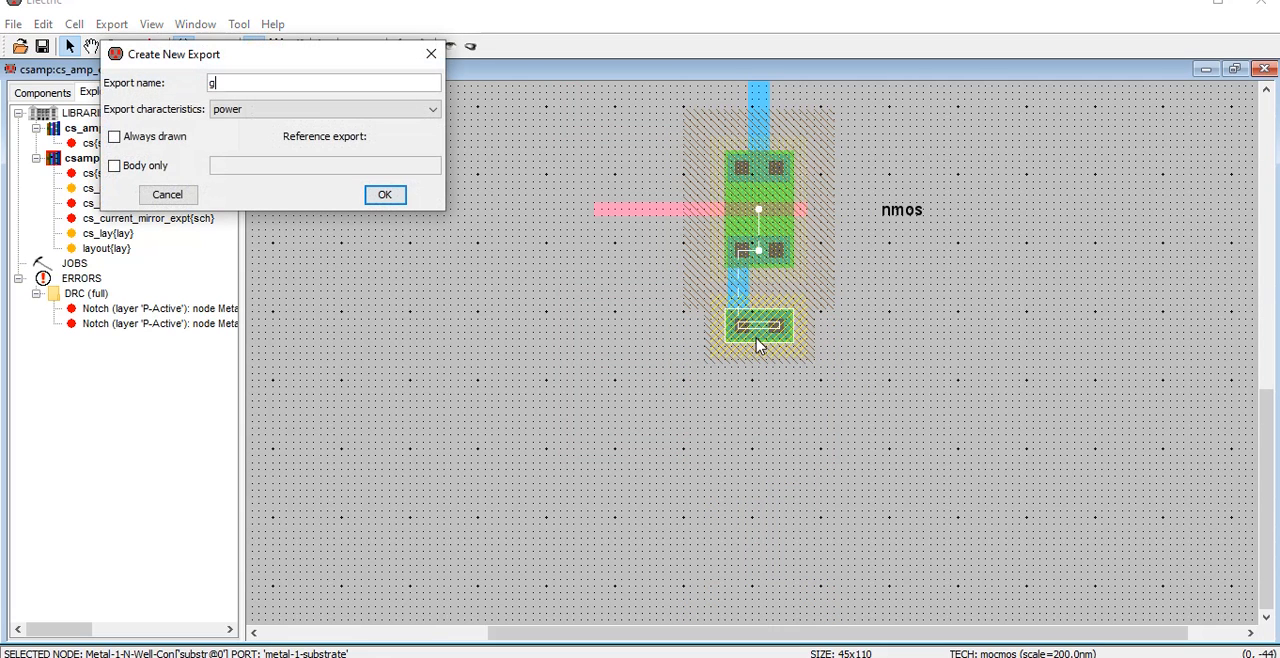
{"action": "type", "text": "gnd"}
{"action": "left_click", "coordinate": [380, 110]}
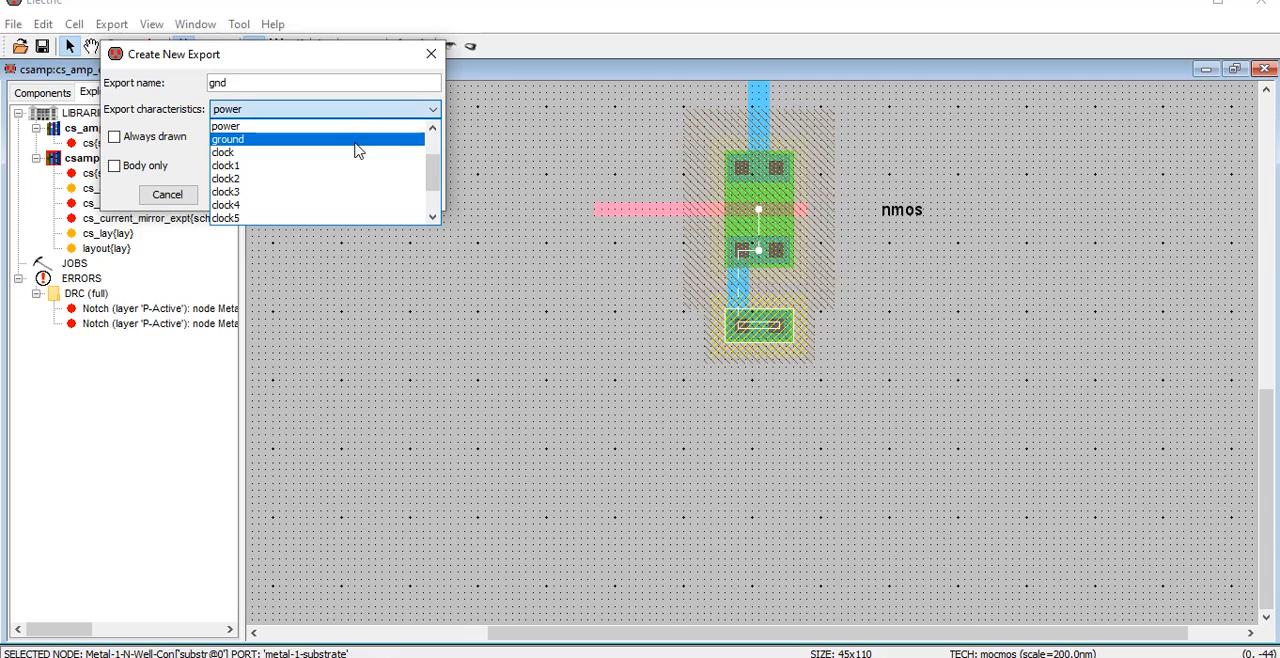
{"action": "left_click", "coordinate": [355, 132]}
{"action": "left_click", "coordinate": [385, 195]}
{"action": "left_click", "coordinate": [594, 334]}
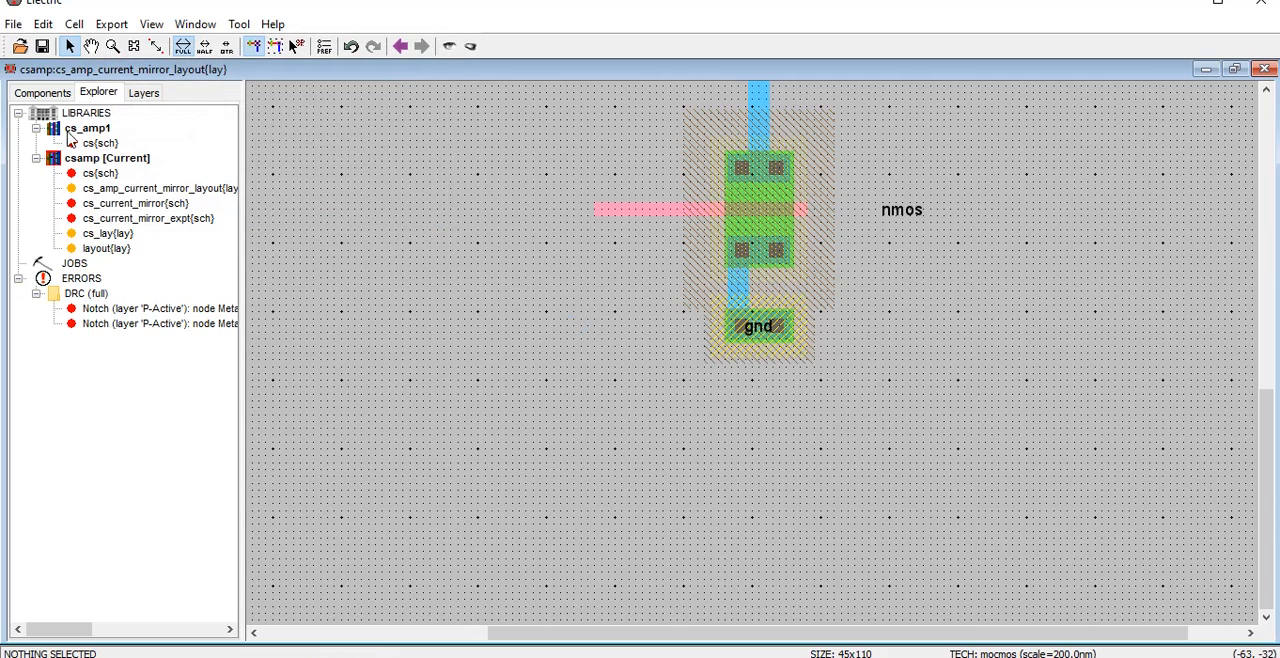
Run a hierarchical DRC check on the layout and read the result in the messages window
{"action": "left_click", "coordinate": [238, 24]}
{"action": "mouse_move", "coordinate": [330, 46]}
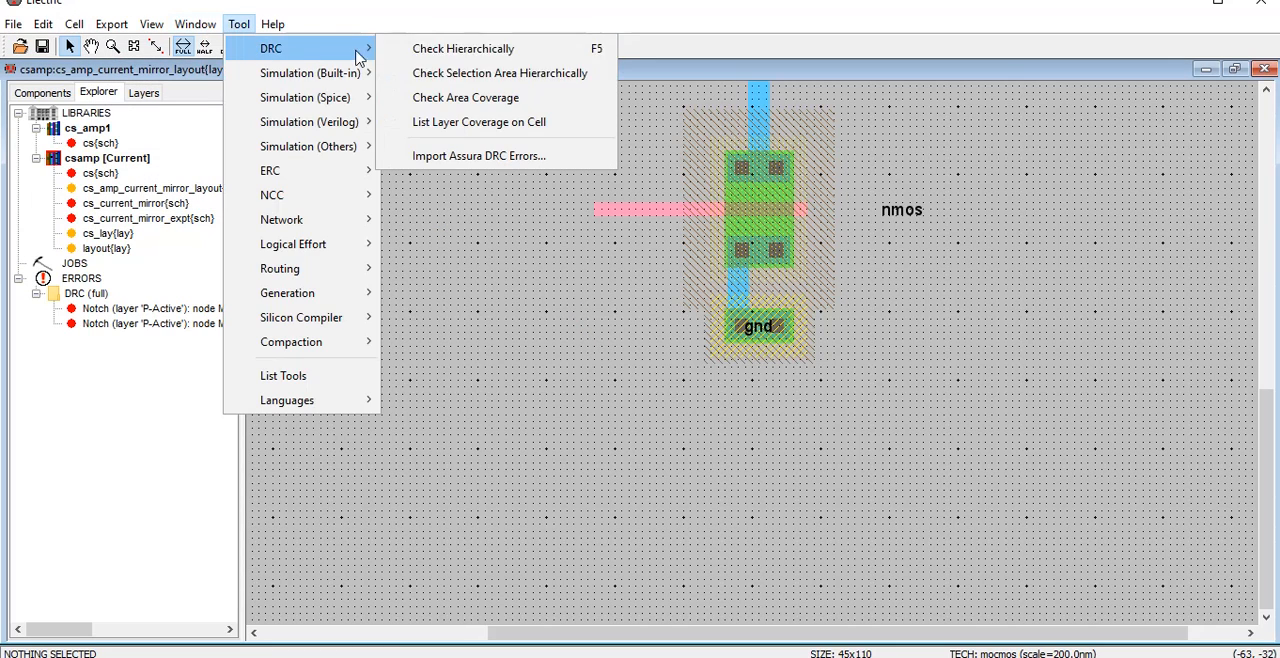
{"action": "left_click", "coordinate": [456, 60]}
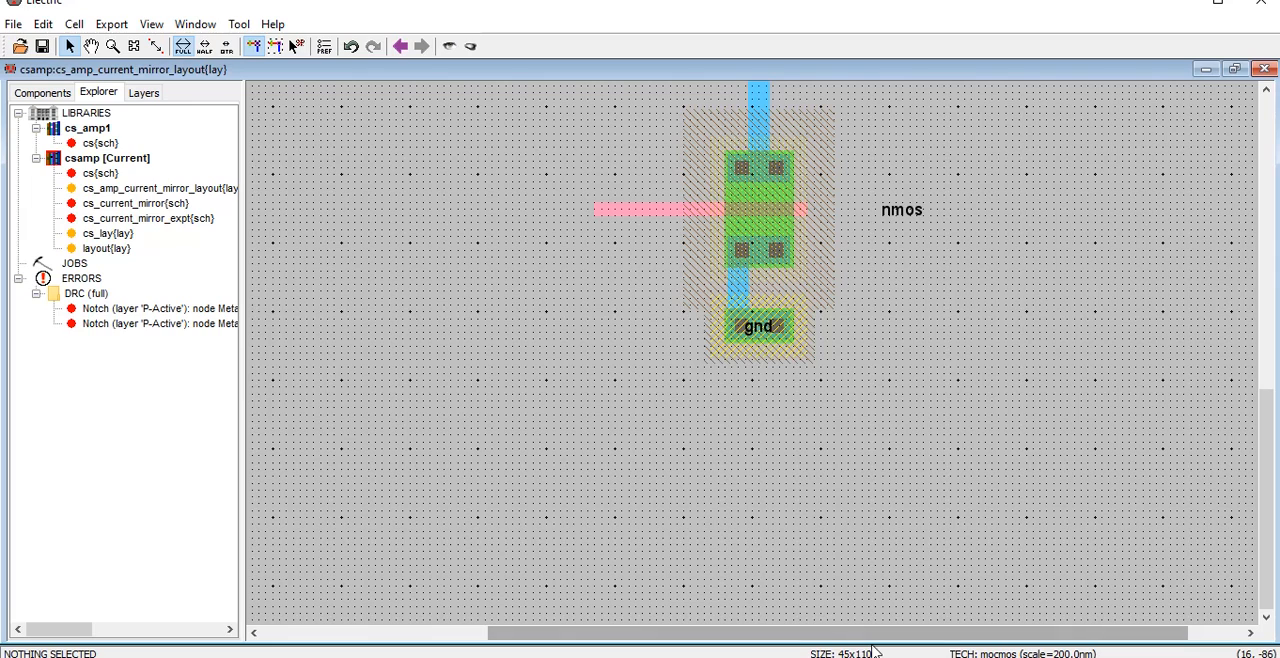
{"action": "left_click", "coordinate": [1234, 69]}
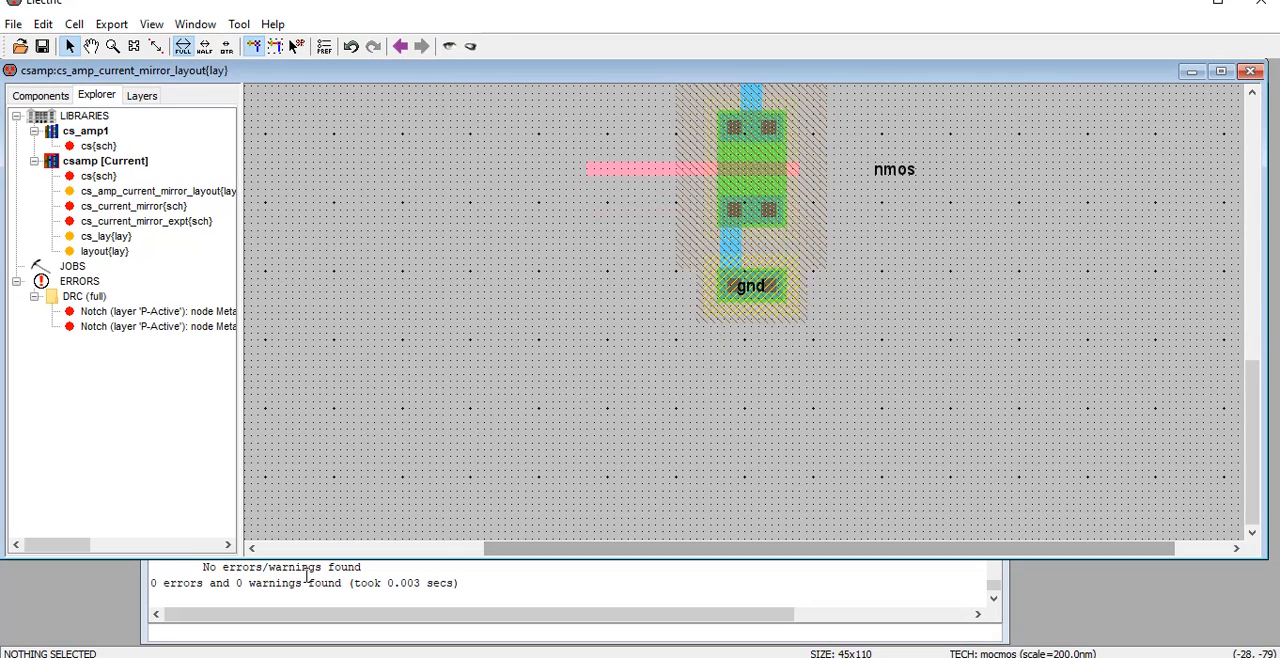
{"action": "left_click", "coordinate": [1221, 71]}
Delete the three polysilicon segments that tie the pmos gate to the output contact
{"action": "scroll", "coordinate": [877, 386], "scroll_direction": "up", "scroll_amount": 2}
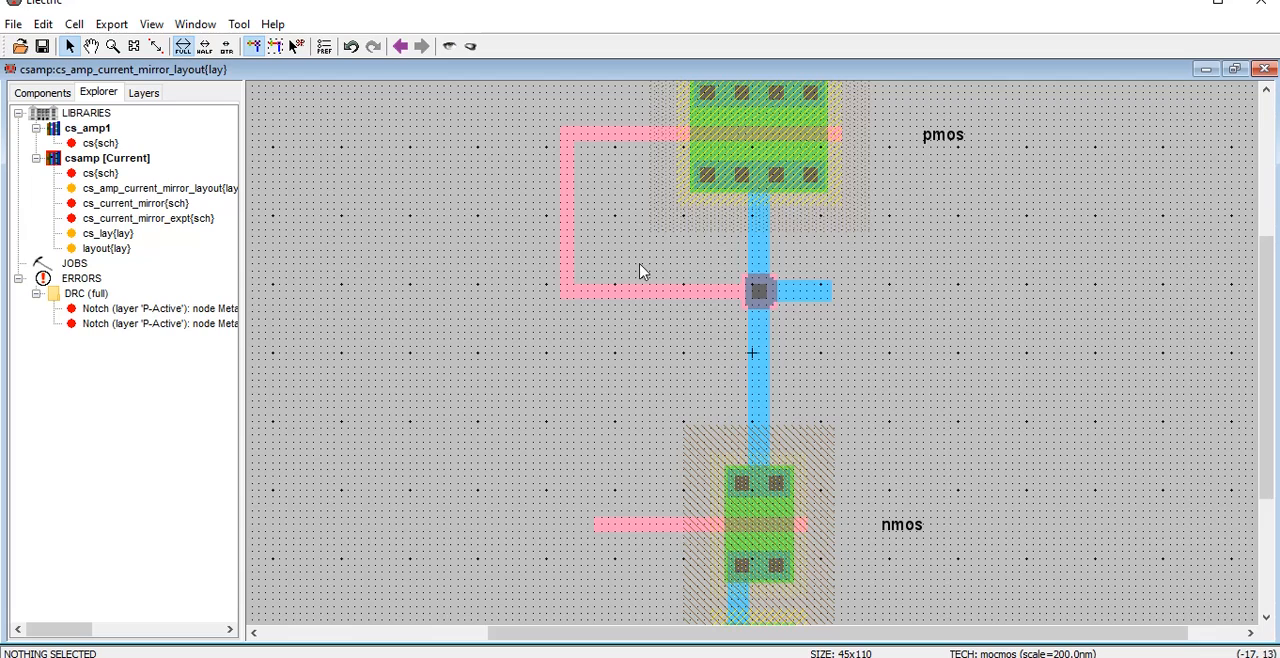
{"action": "scroll", "coordinate": [610, 290], "scroll_direction": "up", "scroll_amount": 1}
{"action": "left_click", "coordinate": [607, 297]}
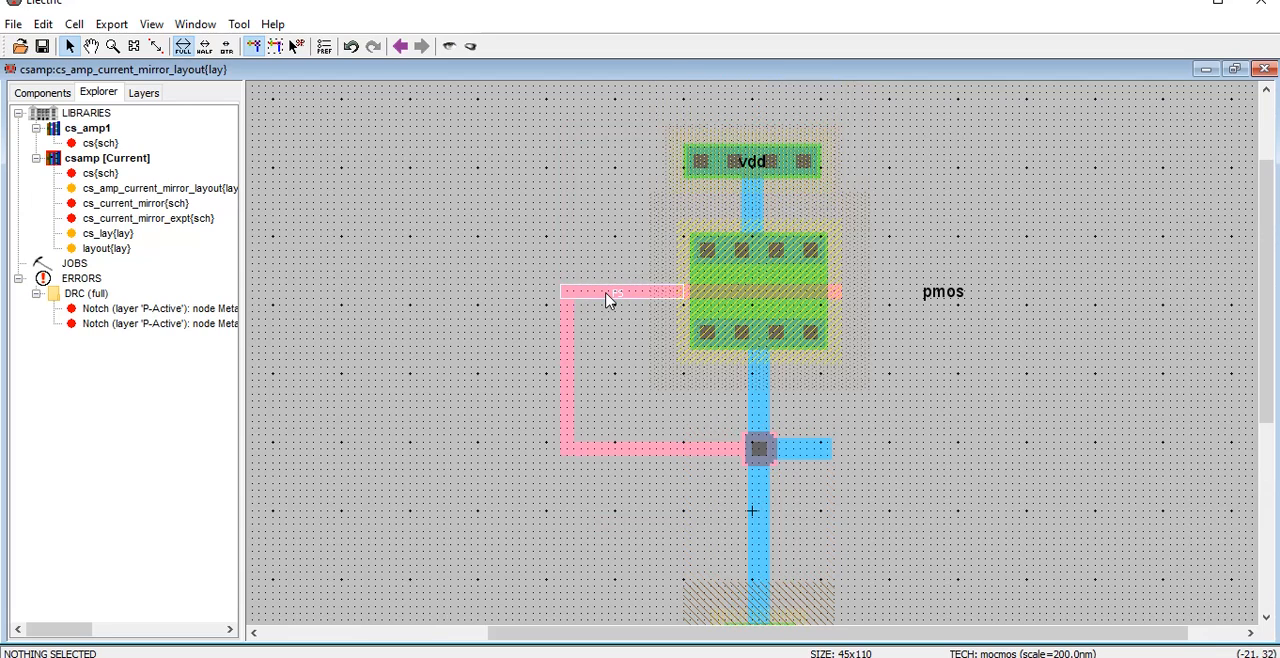
{"action": "key", "text": "Delete"}
{"action": "left_click", "coordinate": [566, 383]}
{"action": "key", "text": "Delete"}
{"action": "left_click", "coordinate": [650, 451]}
{"action": "key", "text": "Delete"}
Delete the output stub, the metal-polysilicon contact and the metal wires joining it to both transistors
{"action": "left_click", "coordinate": [758, 449]}
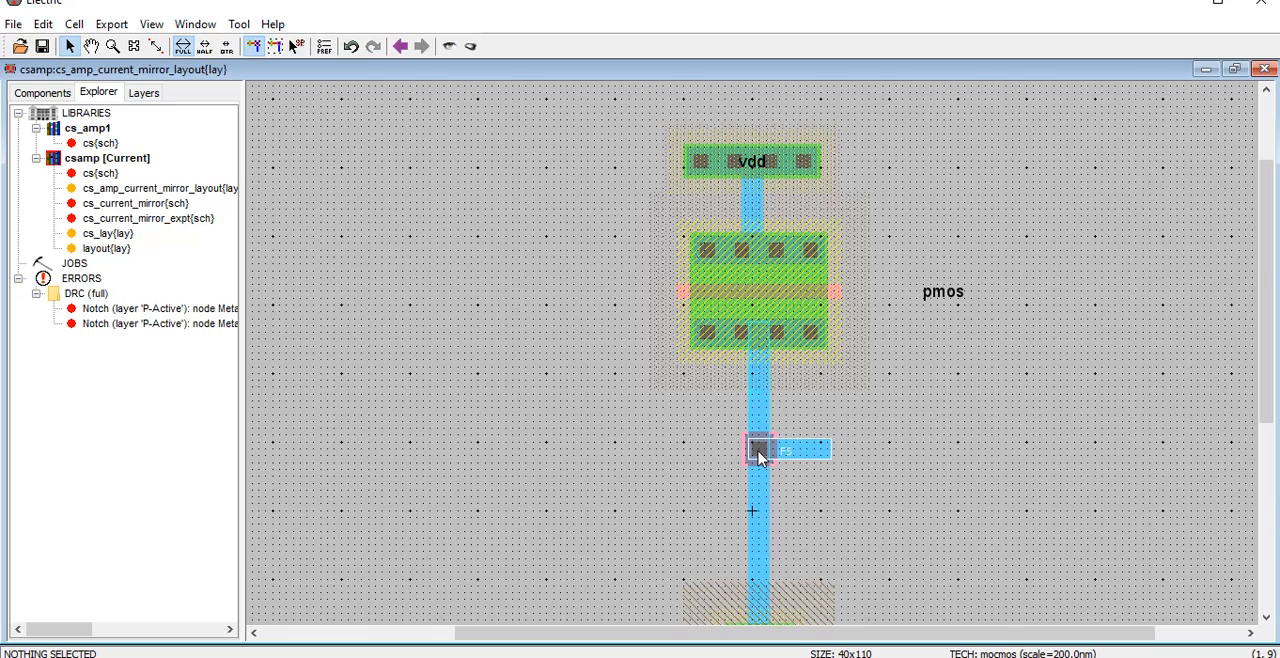
{"action": "key", "text": "Delete"}
{"action": "left_click", "coordinate": [759, 456]}
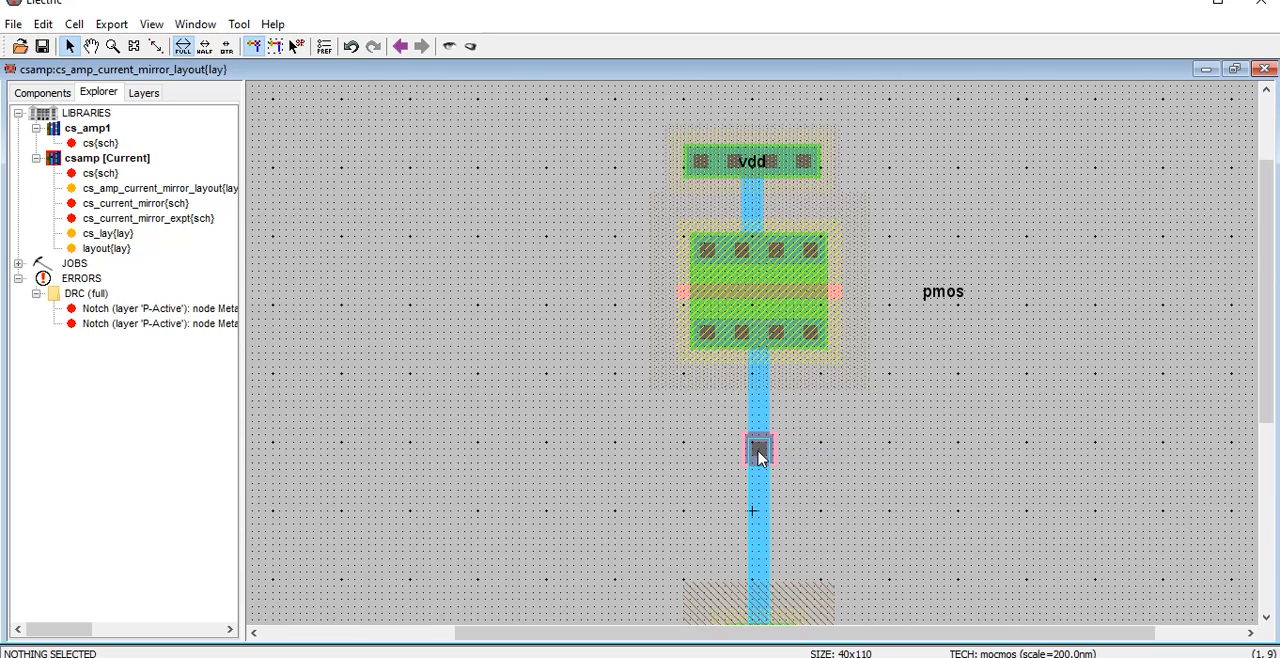
{"action": "key", "text": "Delete"}
{"action": "left_click", "coordinate": [759, 456]}
{"action": "key", "text": "Delete"}
{"action": "left_click", "coordinate": [759, 456]}
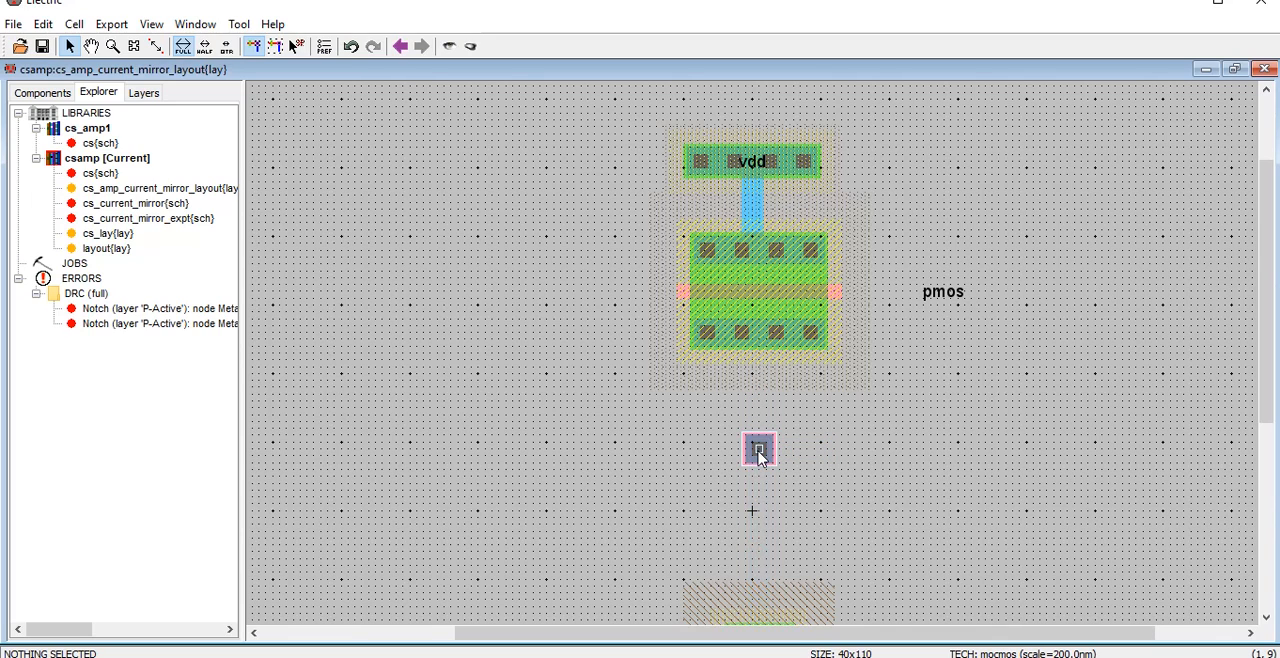
{"action": "key", "text": "Delete"}
Connect the pmos drain contact straight down to the nmos drain contact with a Metal-1 wire
{"action": "scroll", "coordinate": [766, 373], "scroll_direction": "down", "scroll_amount": 3}
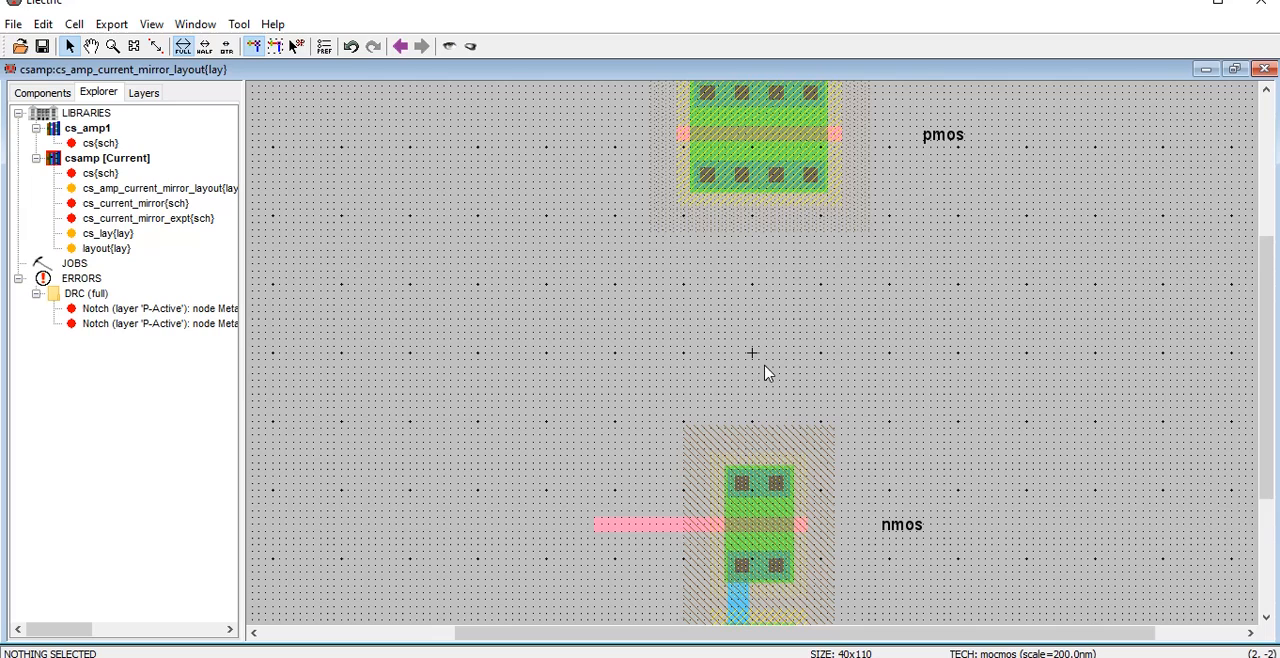
{"action": "left_click", "coordinate": [757, 179]}
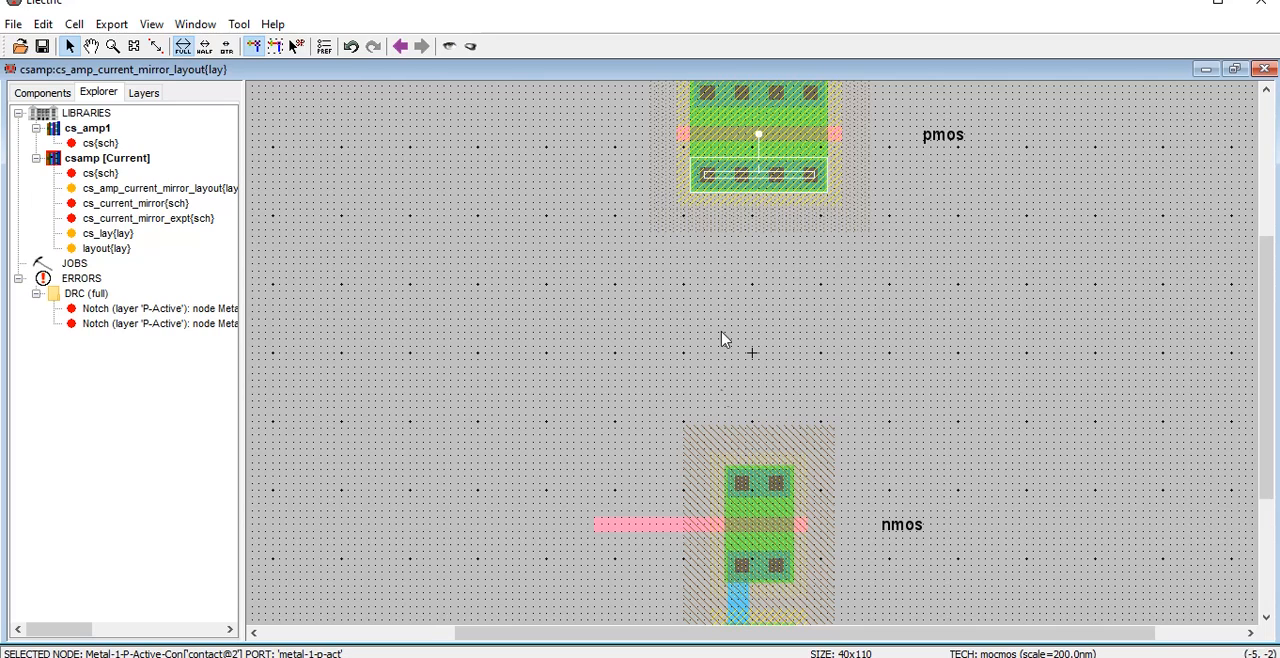
{"action": "right_click", "coordinate": [763, 486]}
{"action": "left_click", "coordinate": [940, 395]}
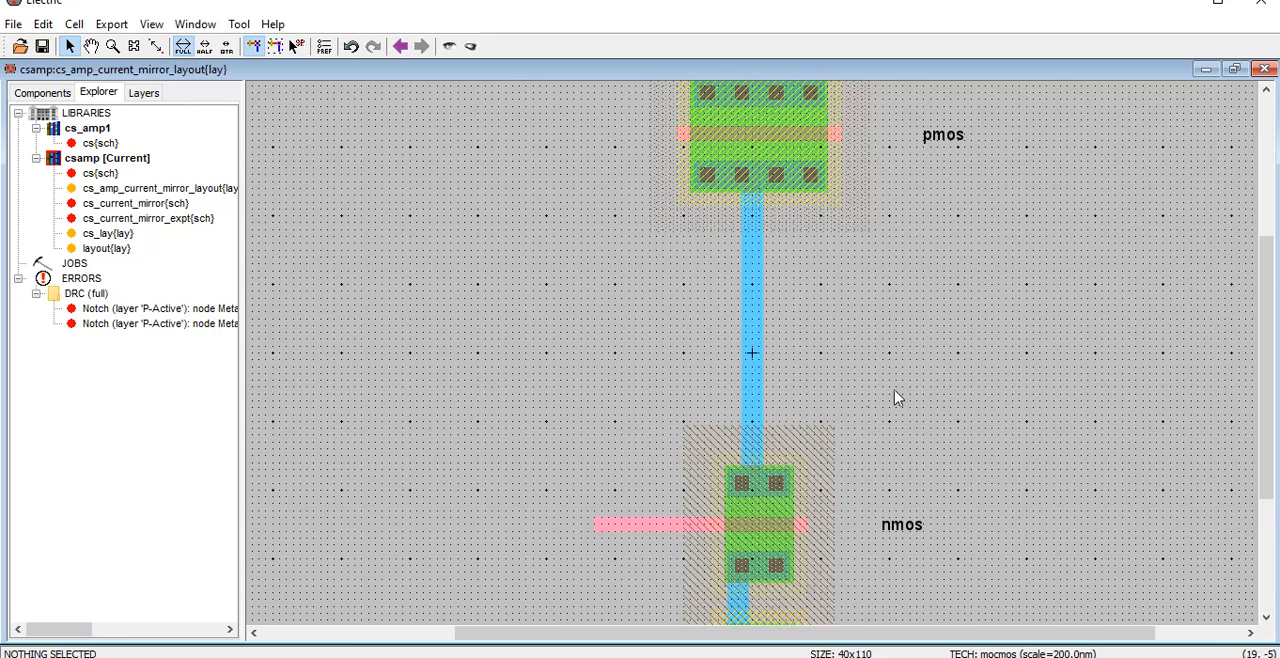
Run the hierarchical DRC check again, and consult the cs_current_mirror_expt schematic before returning to the layout cell
{"action": "left_click", "coordinate": [239, 24]}
{"action": "left_click", "coordinate": [452, 44]}
{"action": "double_click", "coordinate": [140, 218]}
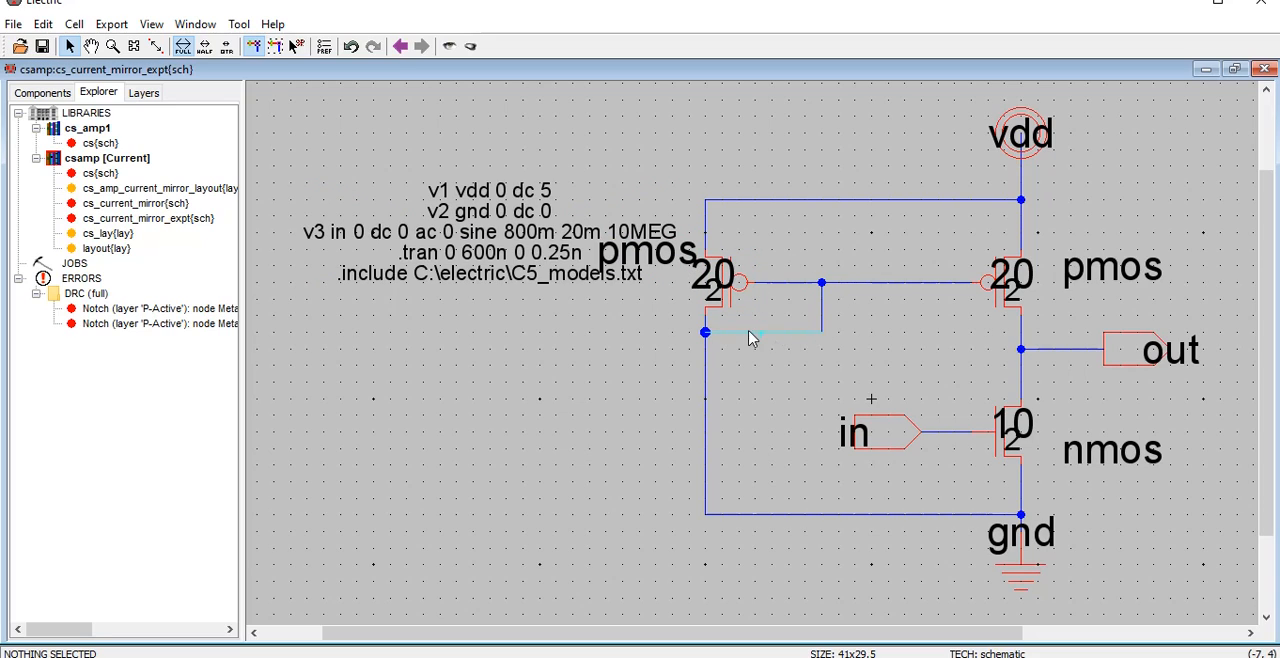
{"action": "double_click", "coordinate": [140, 188]}
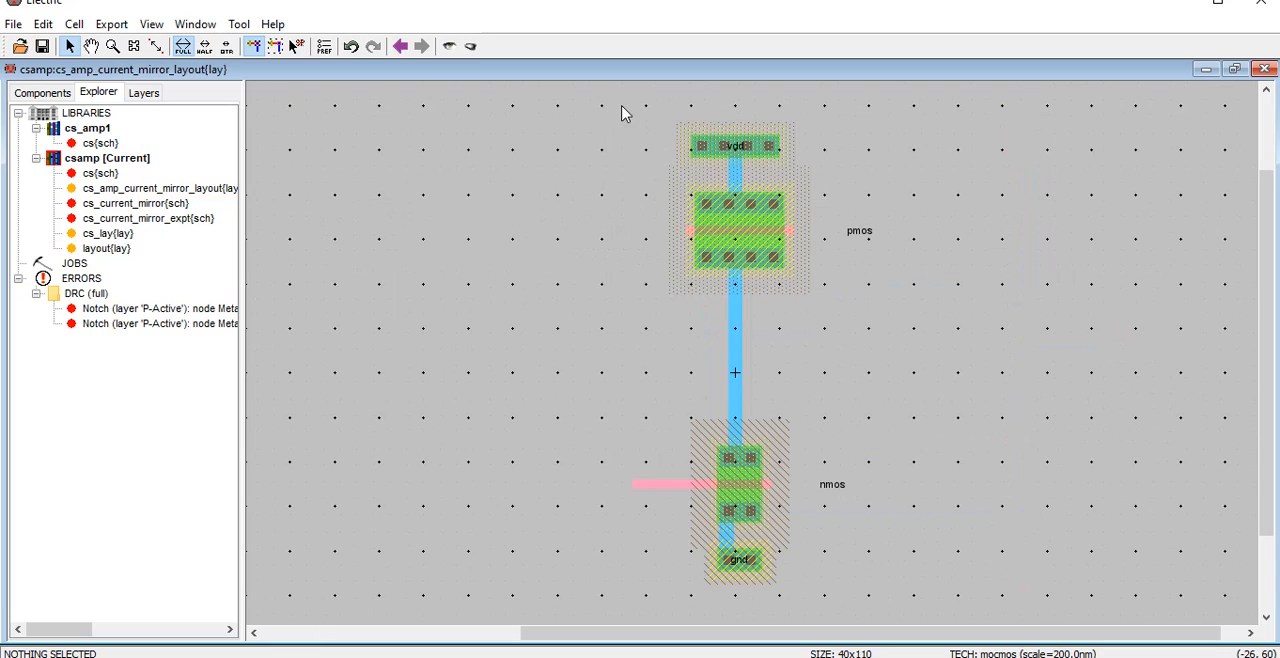
Duplicate the pmos transistor with its well contact and drain wire about 70 units to the left, and select the copy's well contact
{"action": "left_click_drag", "start_coordinate": [621, 105], "coordinate": [940, 322]}
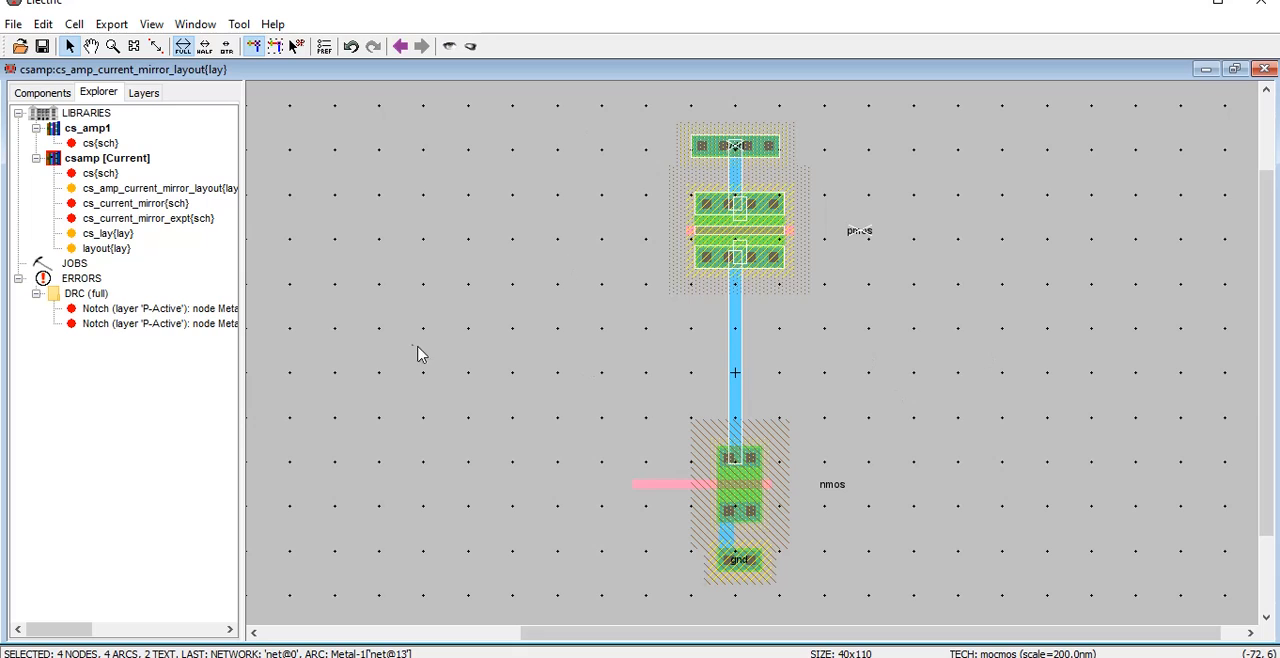
{"action": "key", "text": "ctrl+v"}
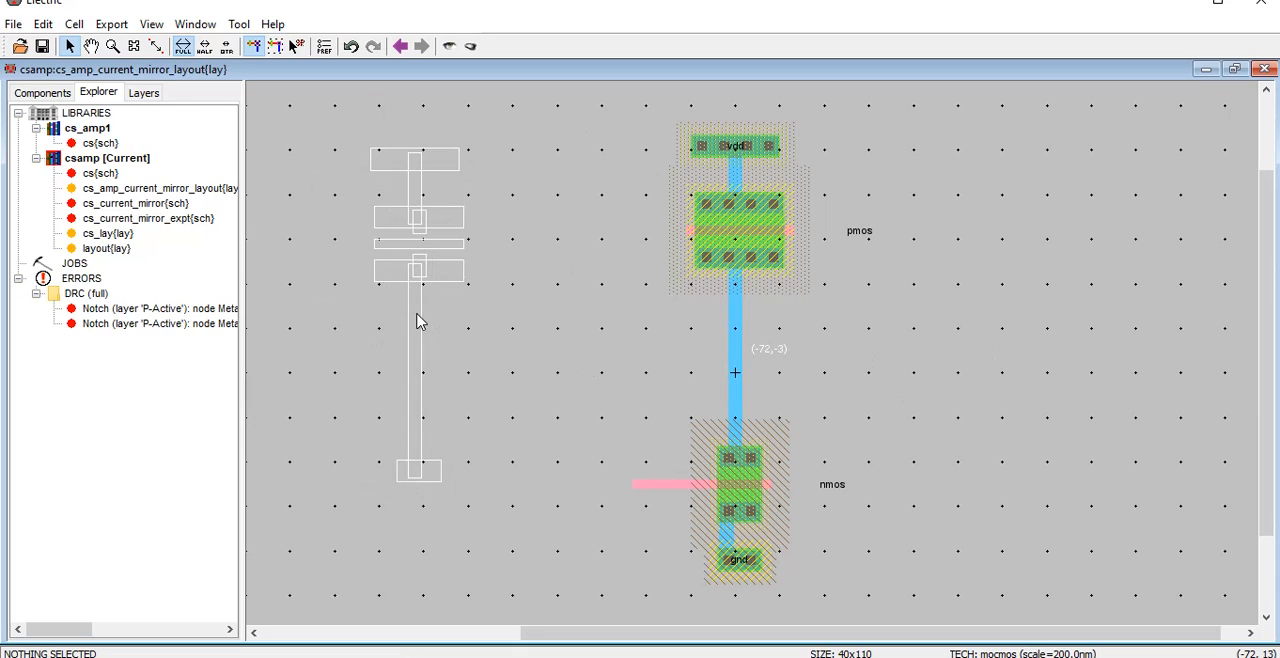
{"action": "left_click", "coordinate": [423, 306]}
{"action": "left_click", "coordinate": [600, 400]}
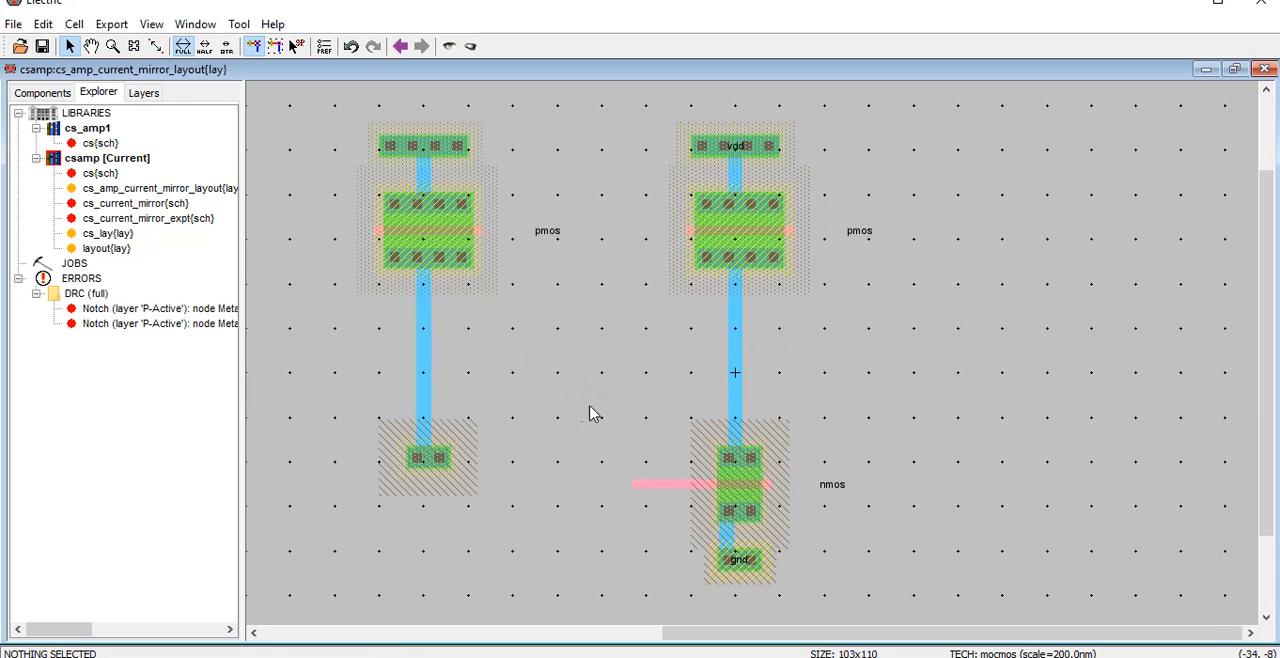
{"action": "left_click", "coordinate": [416, 148]}
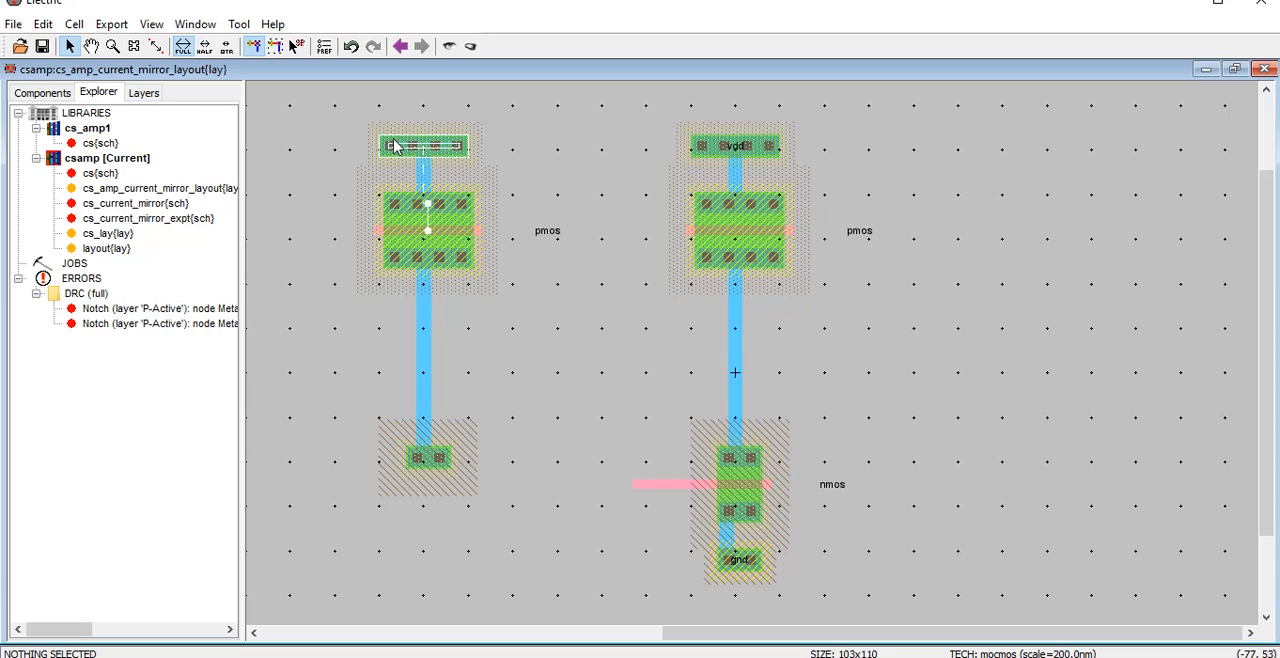
Delete the copied well contact above the left pmos and widen the vdd N-well contact to an X size of 100
{"action": "key", "text": "Delete"}
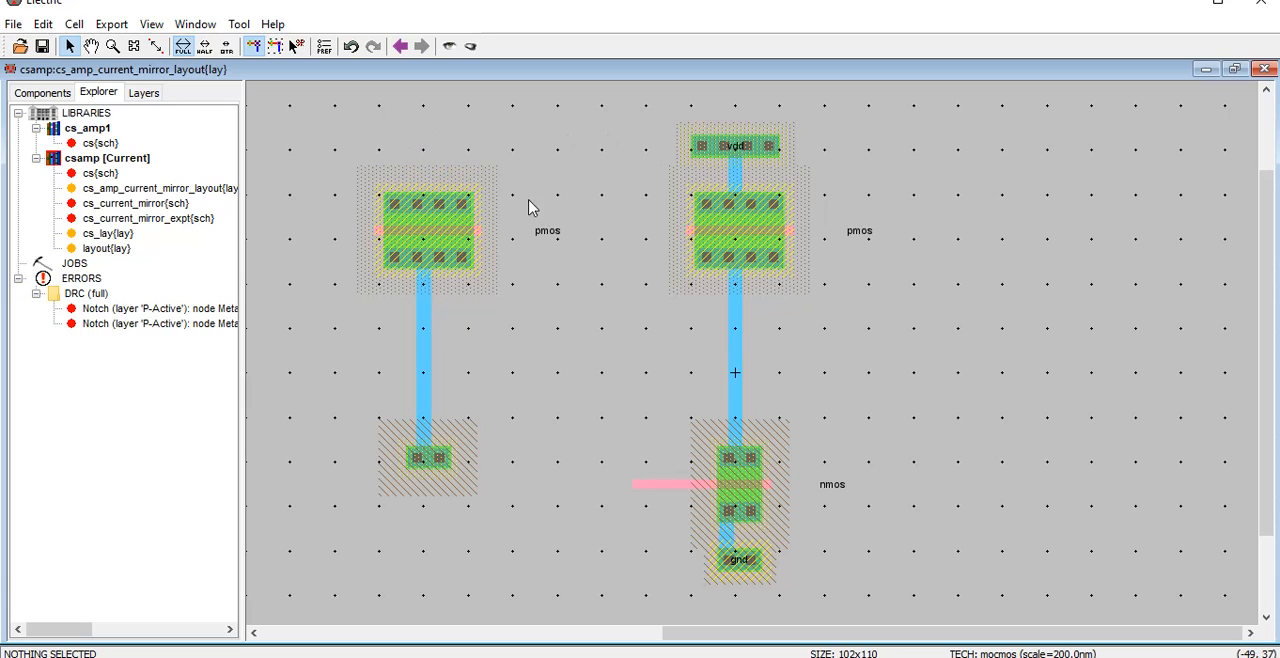
{"action": "double_click", "coordinate": [715, 152]}
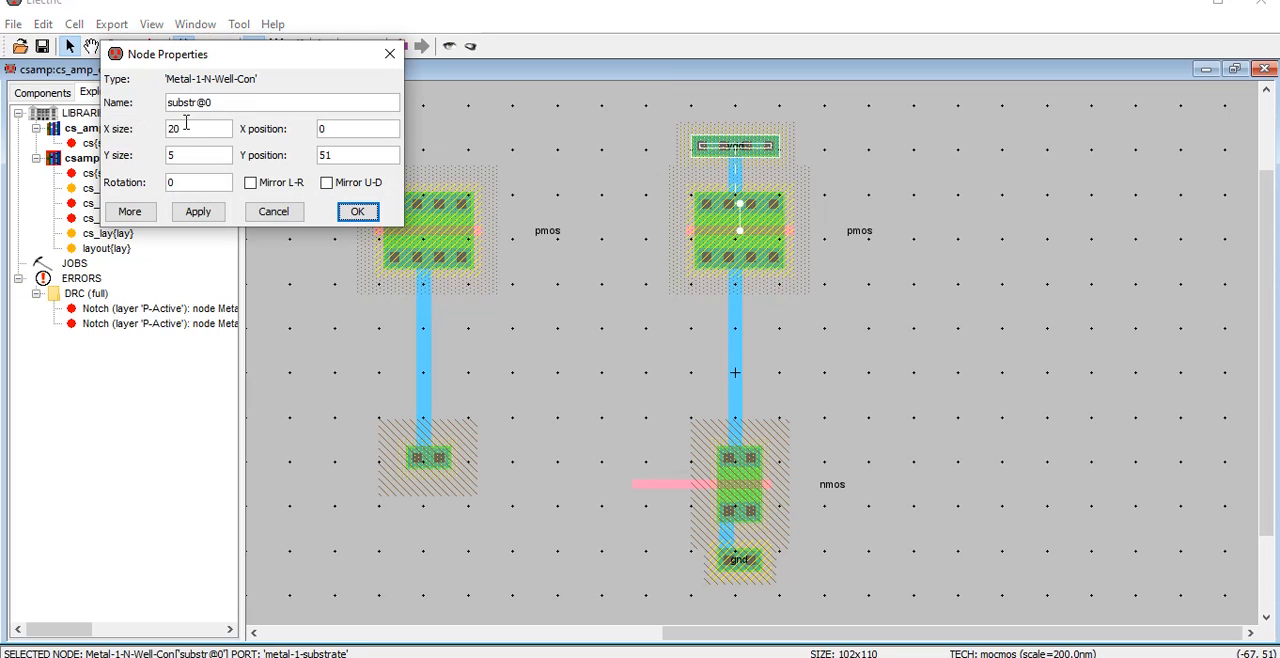
{"action": "left_click_drag", "start_coordinate": [185, 122], "coordinate": [129, 122]}
{"action": "key", "text": "Return"}
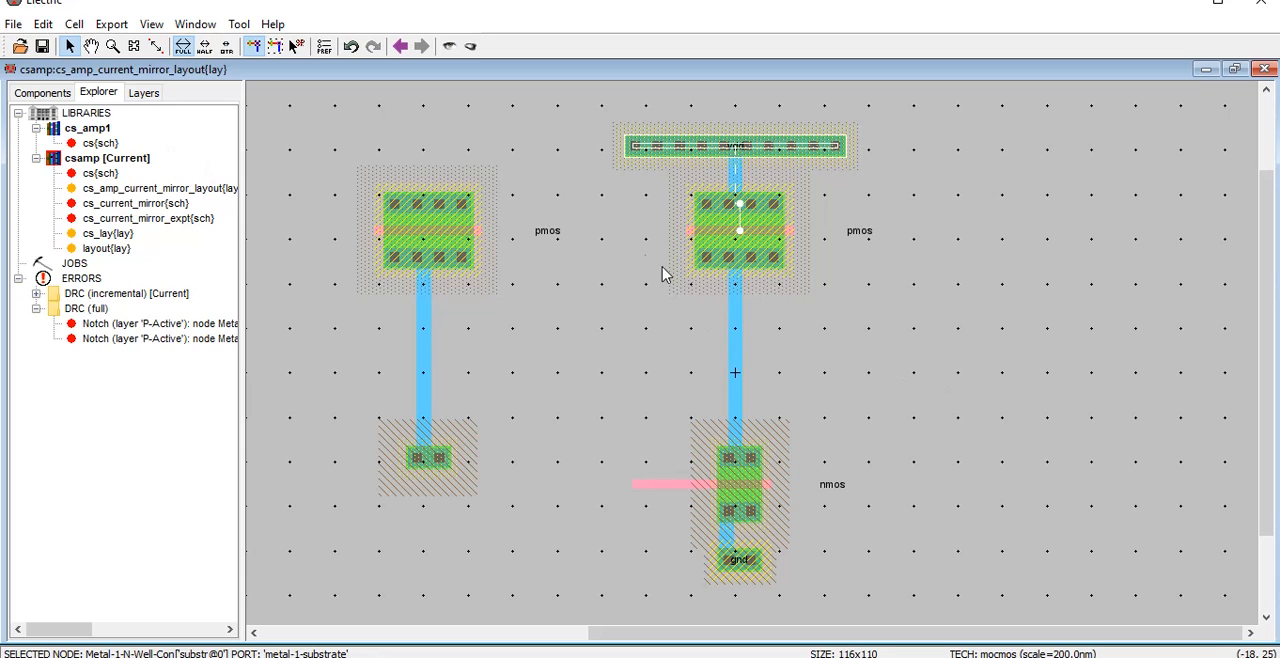
{"action": "double_click", "coordinate": [648, 156]}
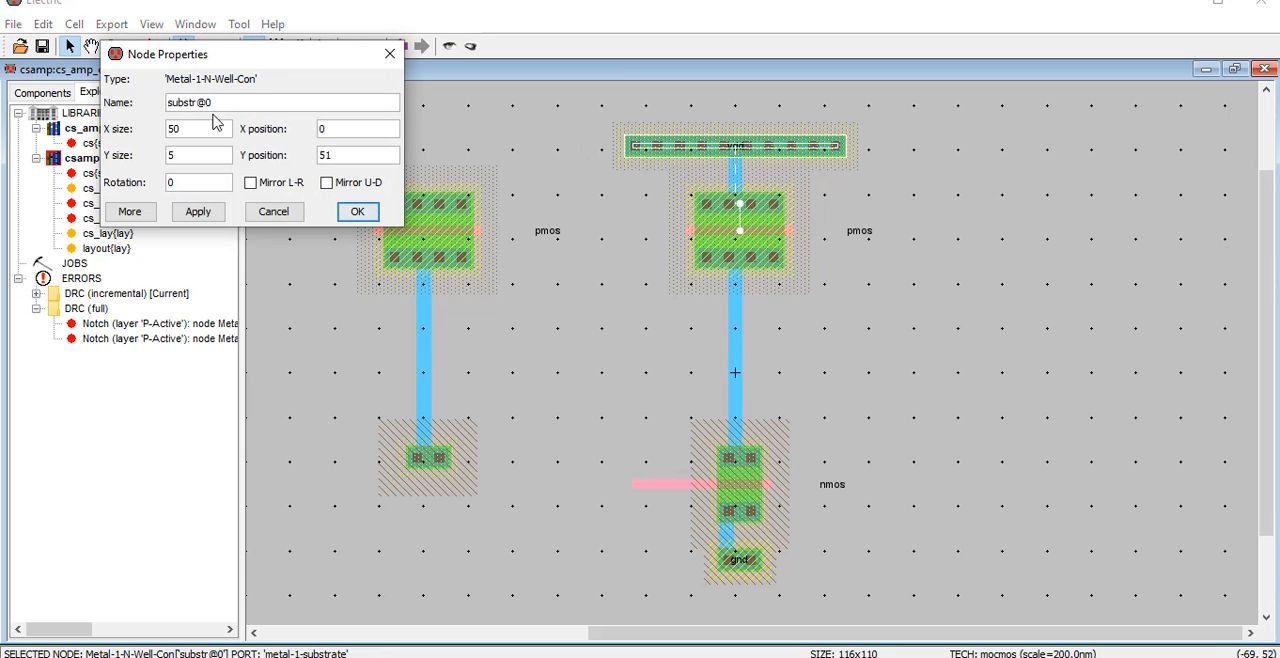
{"action": "type", "text": "100"}
{"action": "key", "text": "Return"}
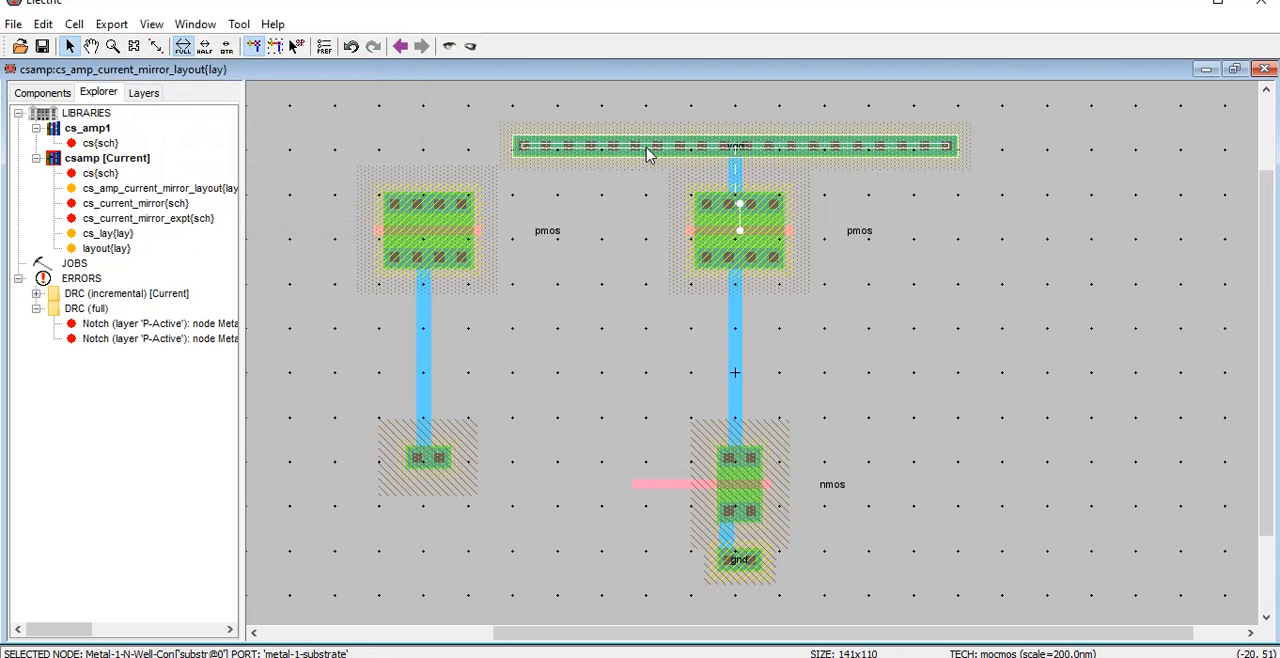
Move the widened vdd well contact left to X position -34 so that it spans both pmos transistors
{"action": "key", "text": "Left"}
{"action": "key", "text": "Left"}
{"action": "key", "text": "Left"}
{"action": "key", "text": "Left"}
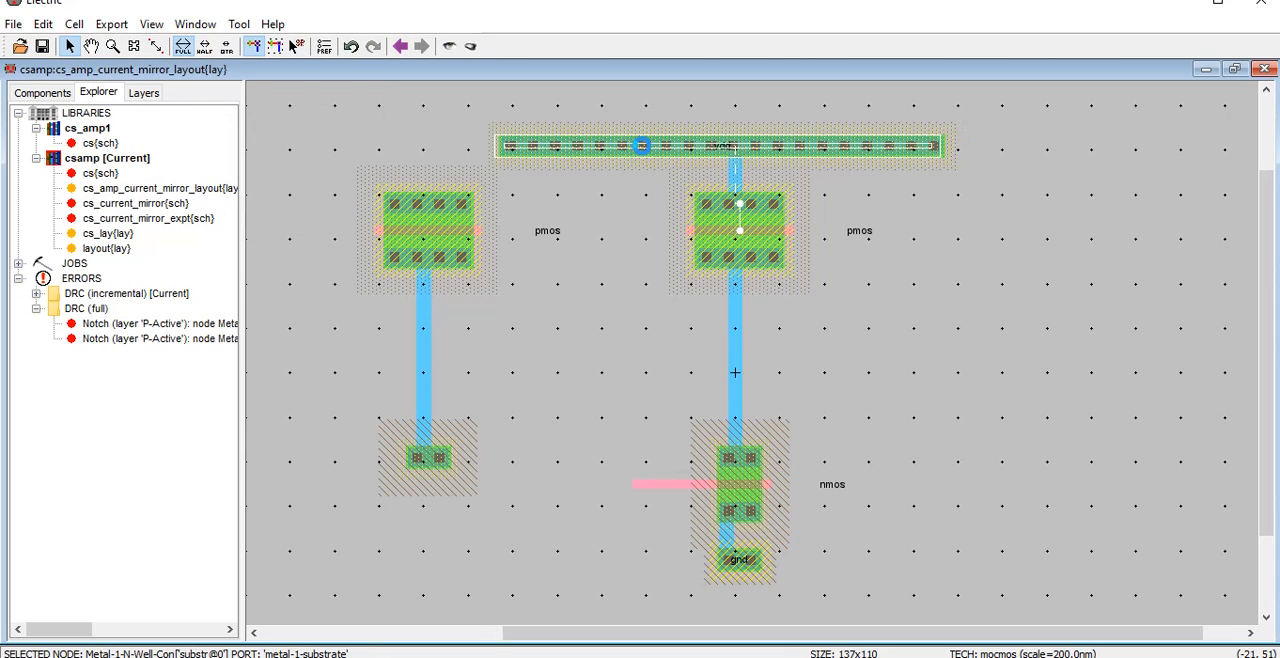
{"action": "left_click_drag", "start_coordinate": [641, 146], "coordinate": [508, 152]}
{"action": "key", "text": "Right"}
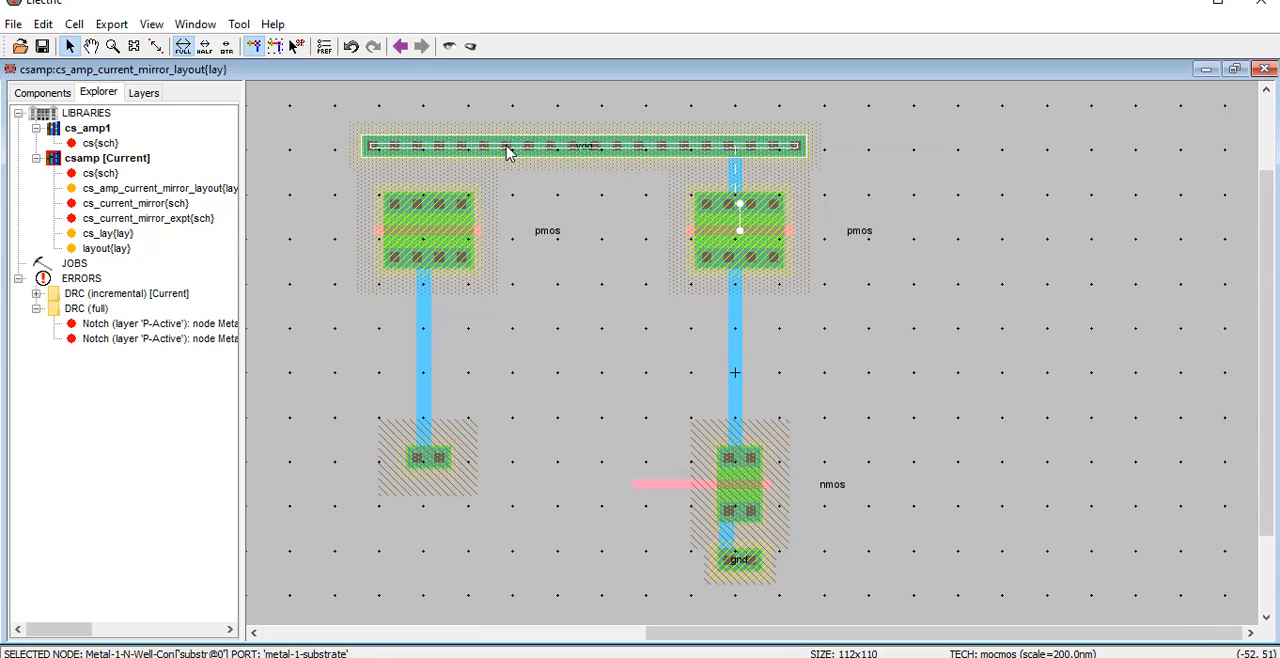
Set the vdd well contact's X size to 97 and connect the left pmos source contact up to it with a Metal-1 wire
{"action": "double_click", "coordinate": [508, 150]}
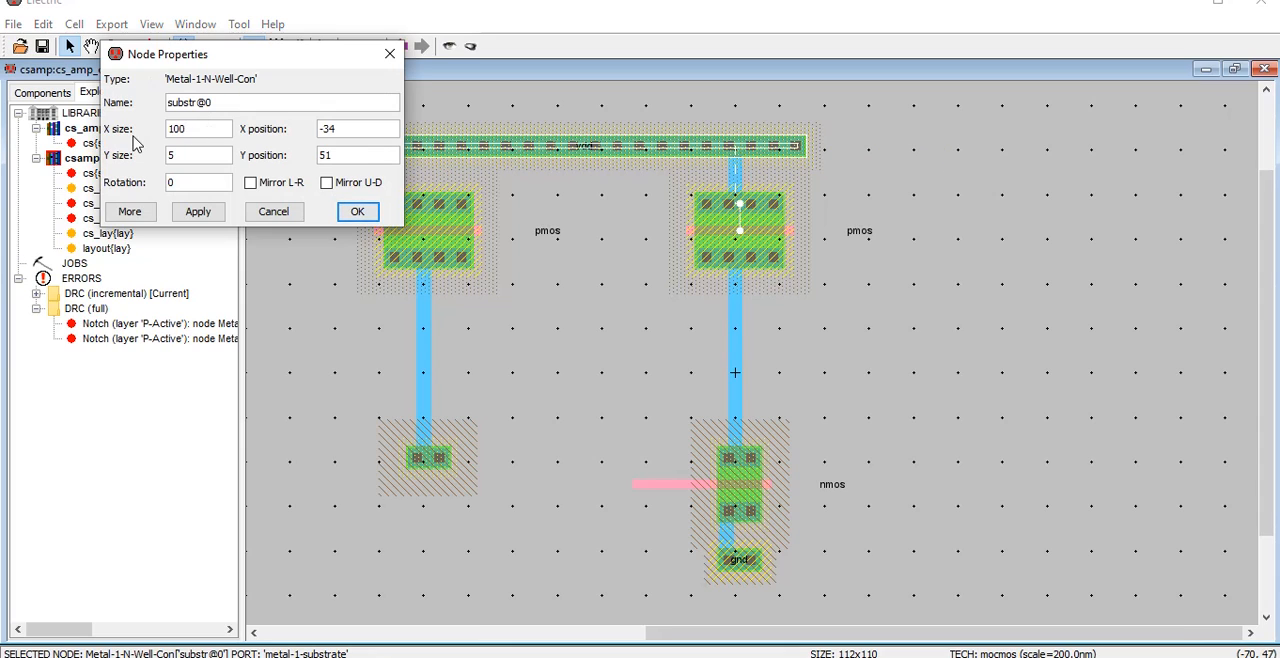
{"action": "left_click_drag", "start_coordinate": [191, 130], "coordinate": [128, 131]}
{"action": "type", "text": "90"}
{"action": "key", "text": "Return"}
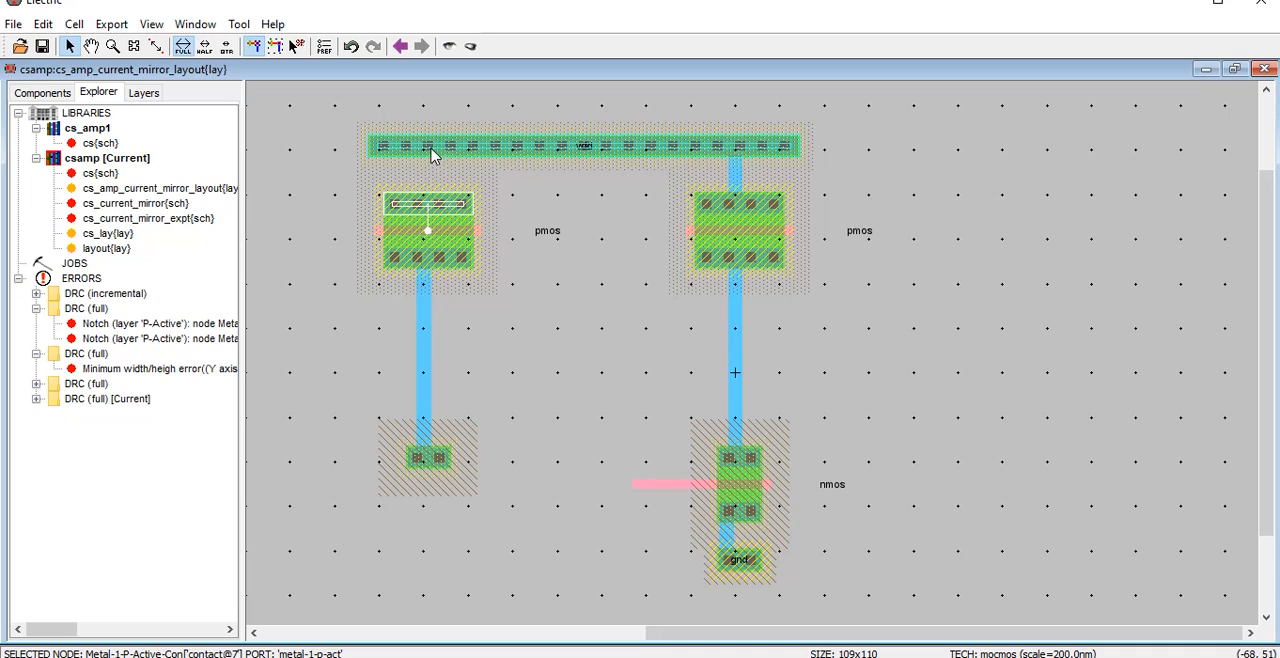
{"action": "left_click", "coordinate": [492, 231]}
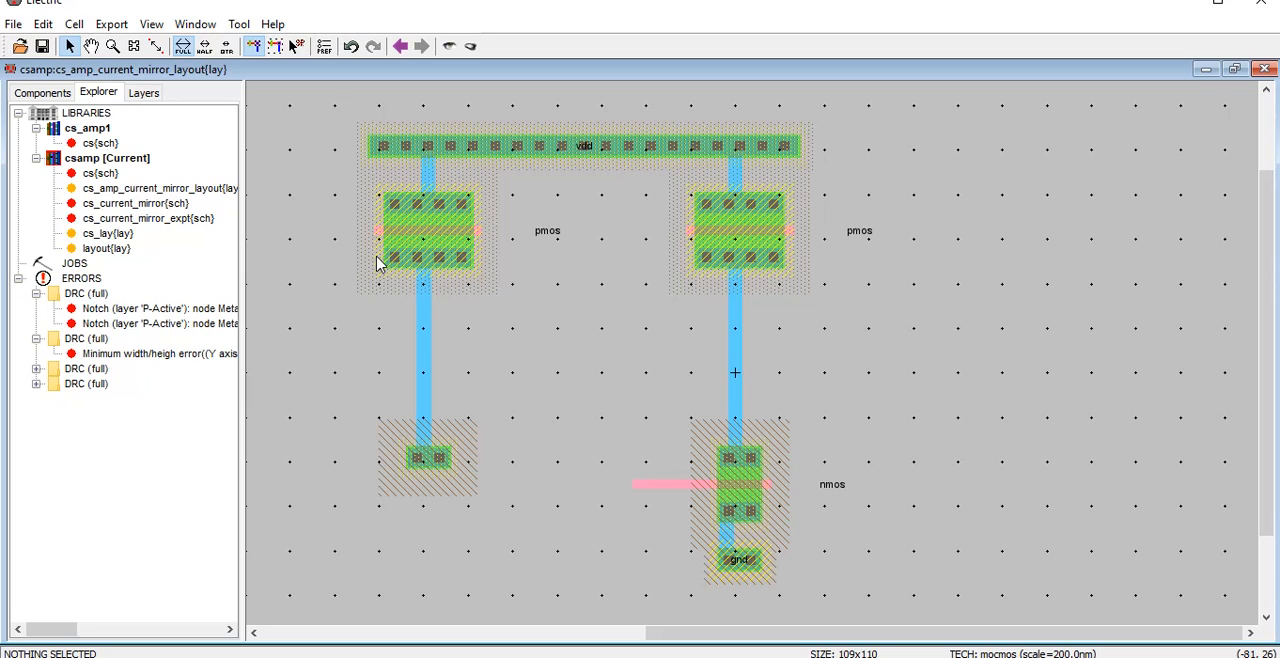
Consult the cs_current_mirror schematic for the mirror's gate and drain connections, and return to the cs_amp_current_mirror_layout cell
{"action": "double_click", "coordinate": [150, 204]}
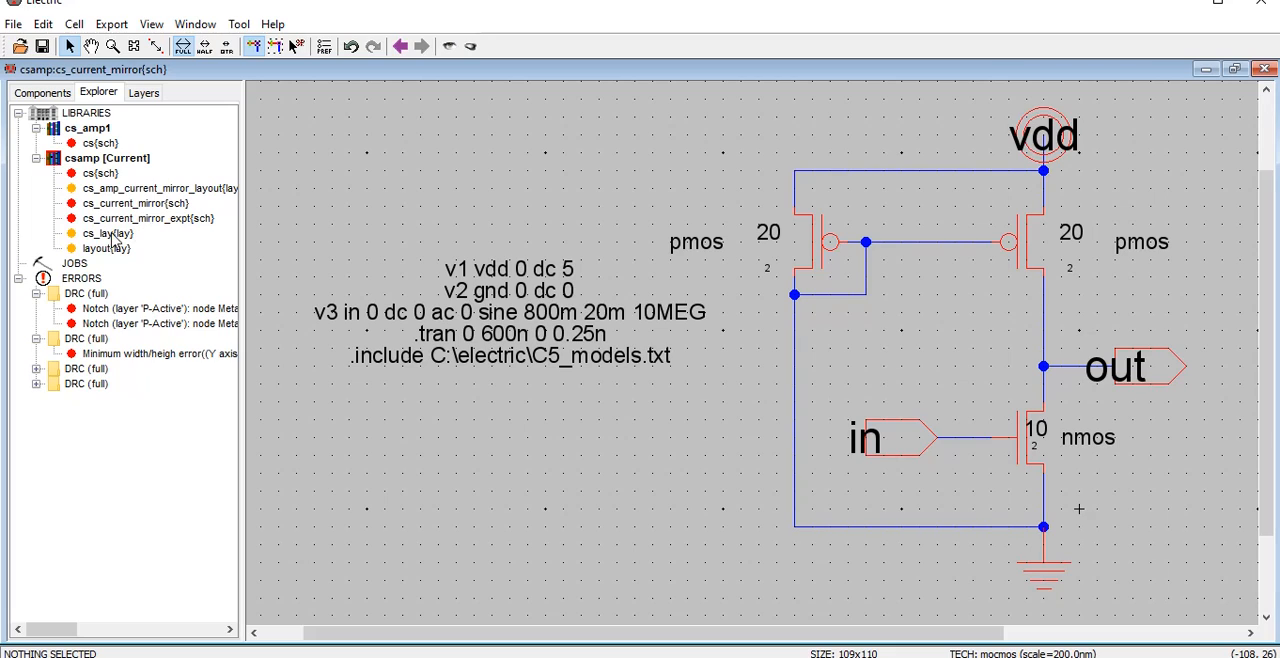
{"action": "left_click", "coordinate": [104, 180]}
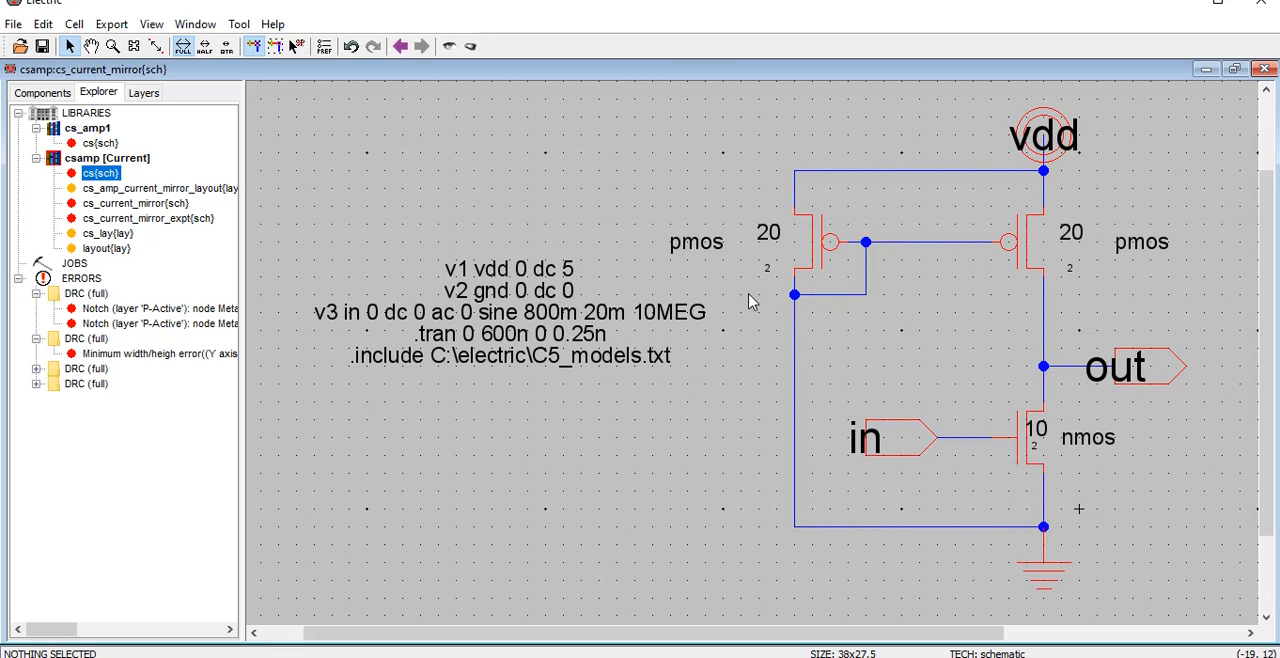
{"action": "double_click", "coordinate": [180, 188]}
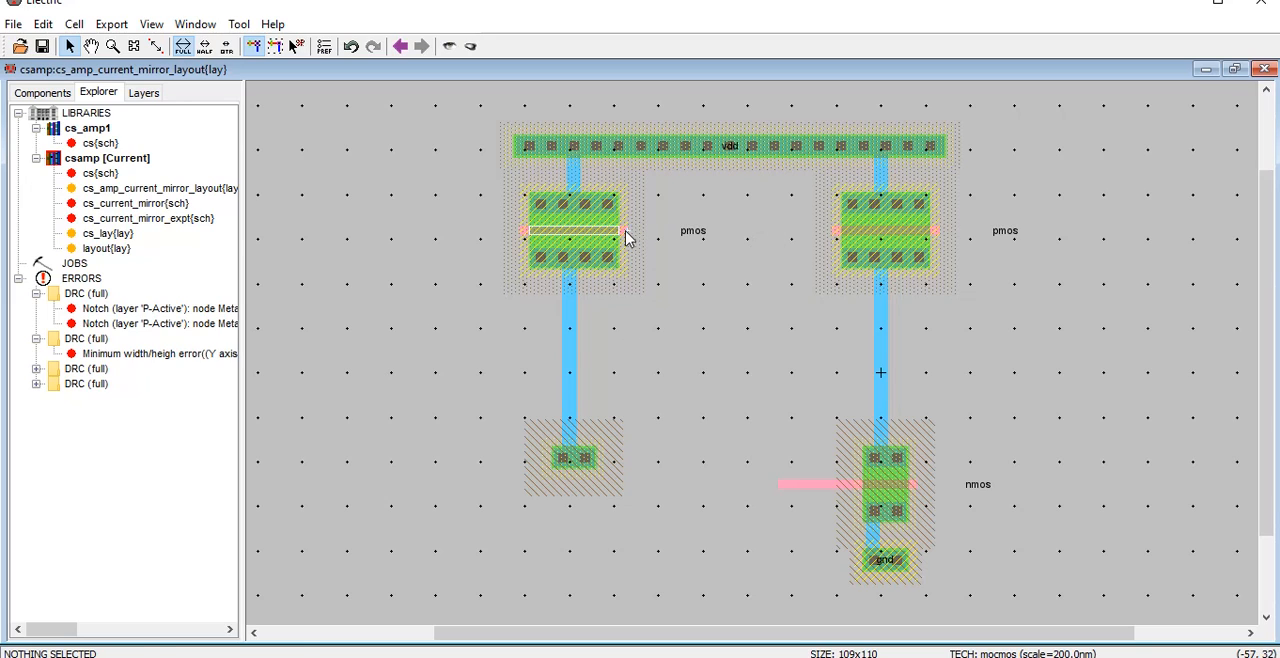
Join both pmos gates with polysilicon and route a branch from the middle down and across to the left pmos drain wire
{"action": "left_click", "coordinate": [626, 232]}
{"action": "right_click", "coordinate": [835, 233]}
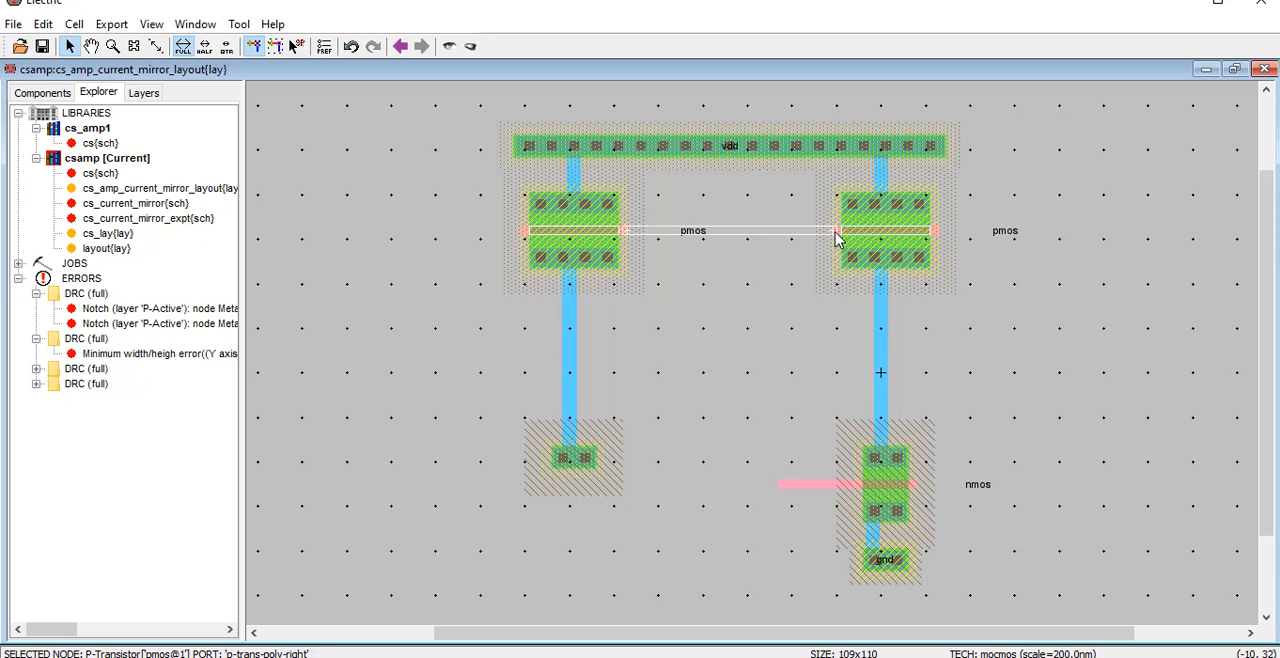
{"action": "left_click", "coordinate": [724, 233]}
{"action": "right_click", "coordinate": [720, 329]}
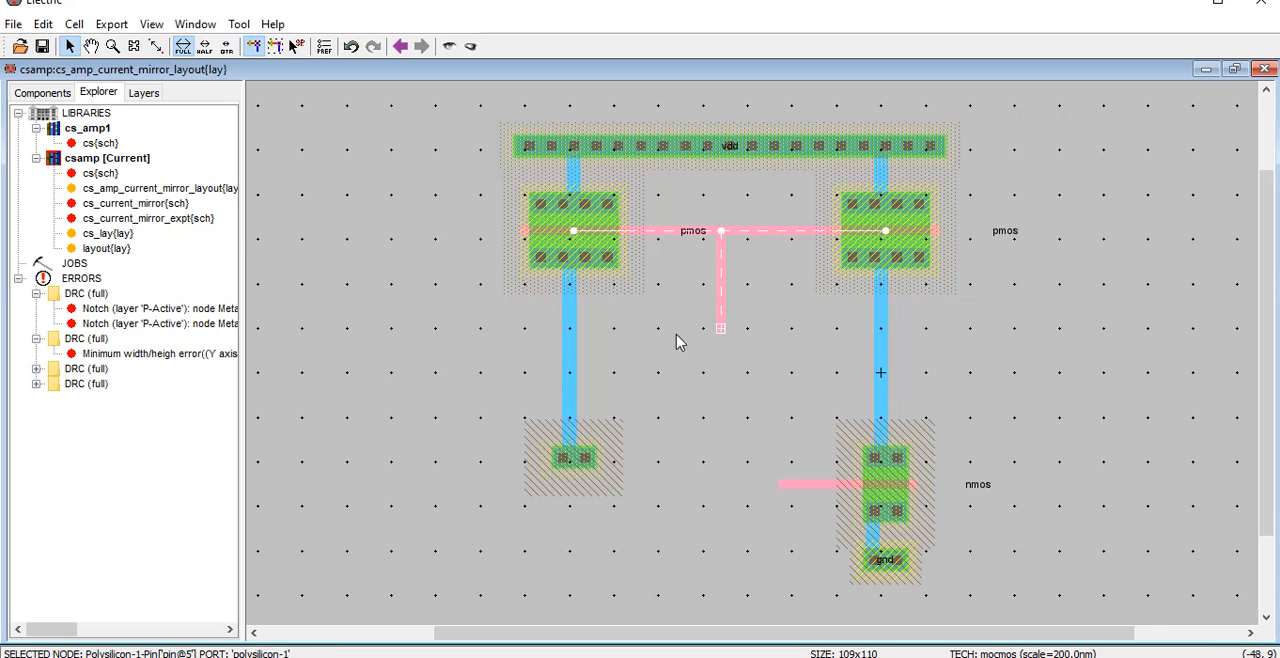
{"action": "right_click", "coordinate": [569, 329]}
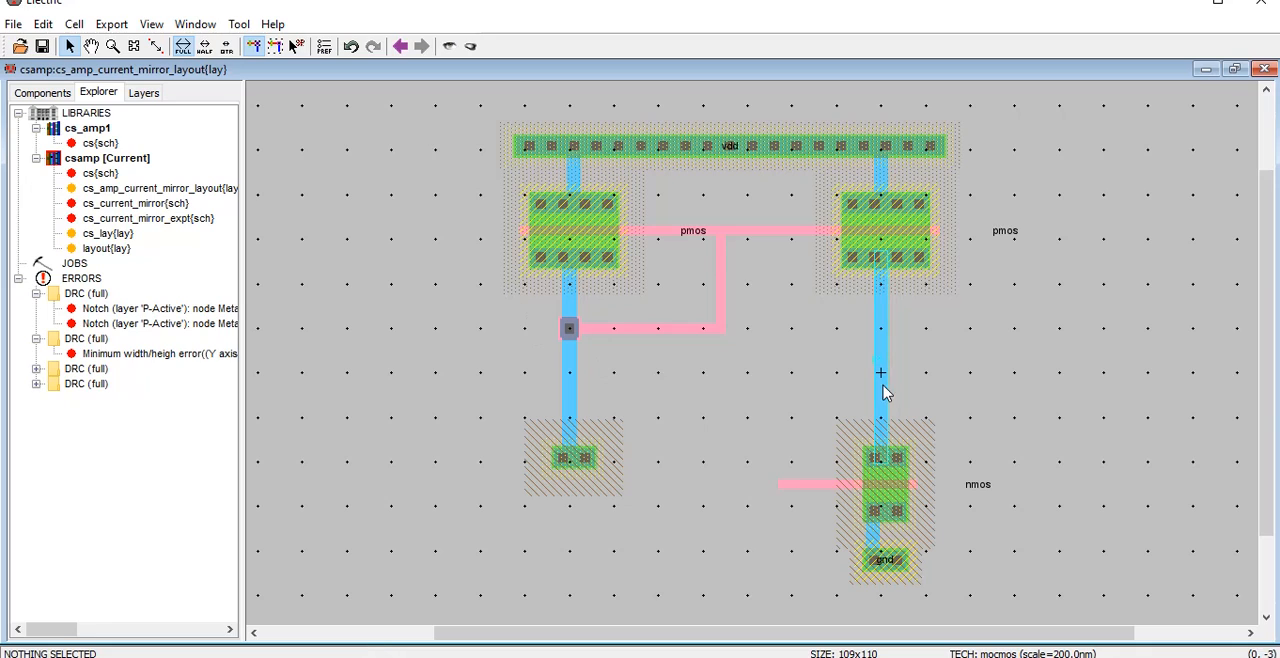
Export the nmos gate's polysilicon wire as "in" with the input characteristic
{"action": "left_click", "coordinate": [815, 486]}
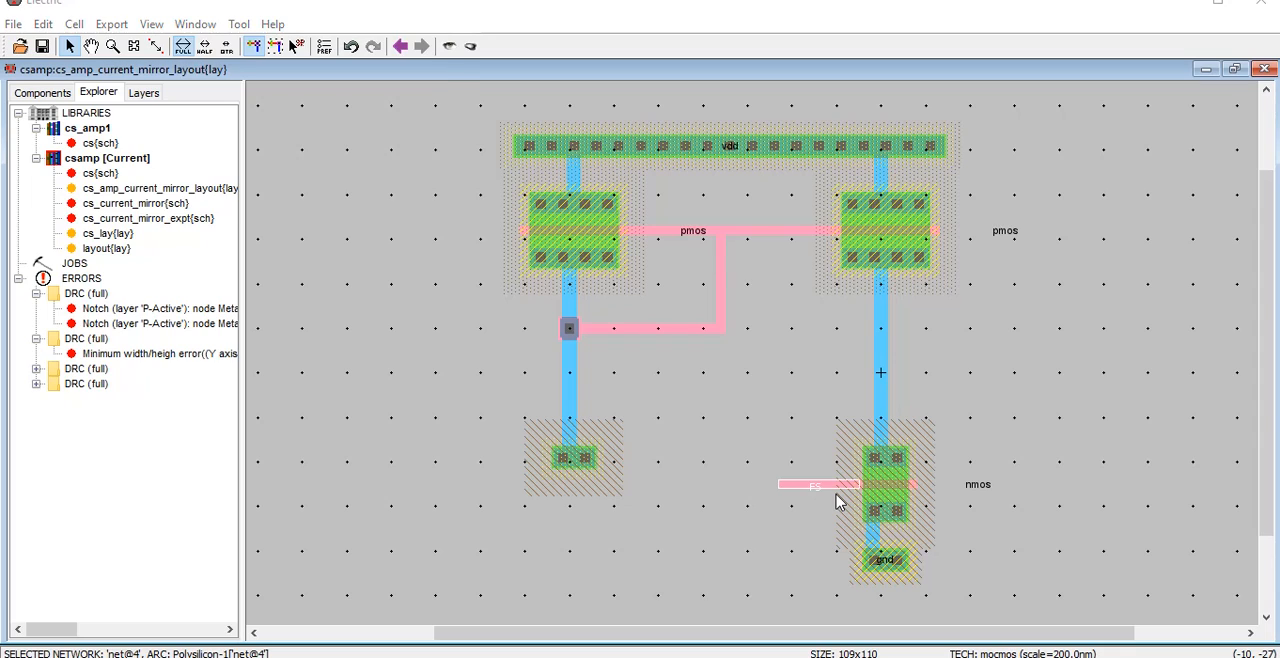
{"action": "key", "text": "ctrl+e"}
{"action": "key", "text": "Tab"}
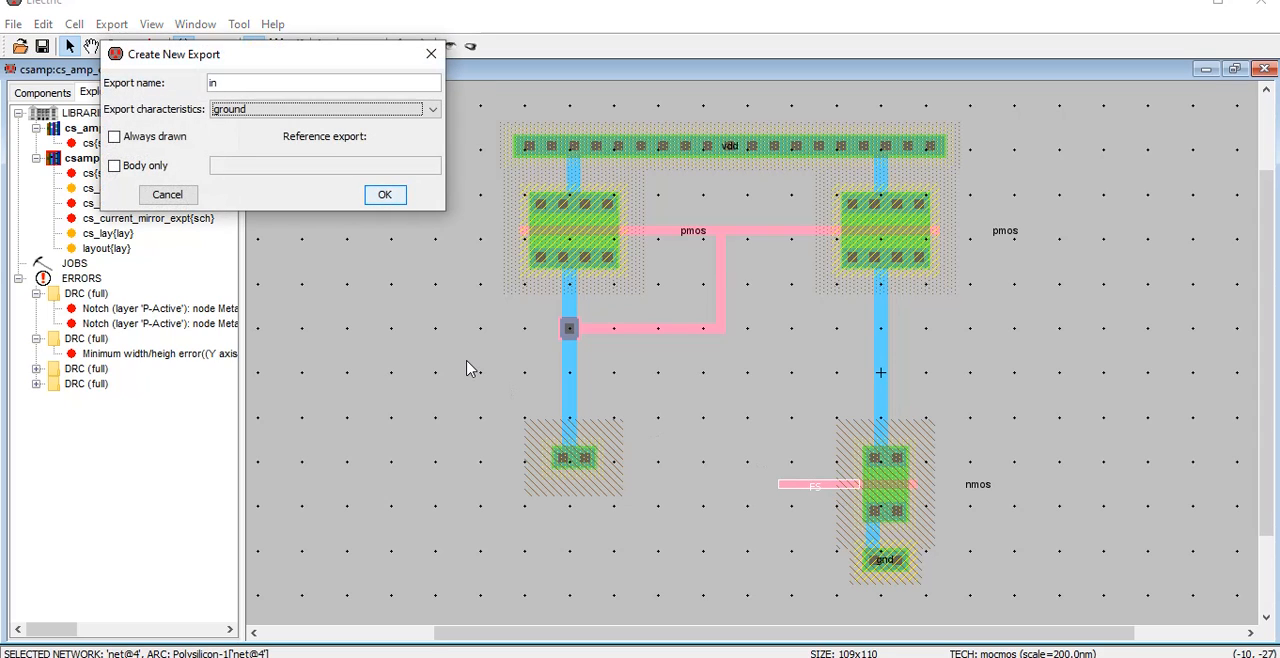
{"action": "key", "text": "i"}
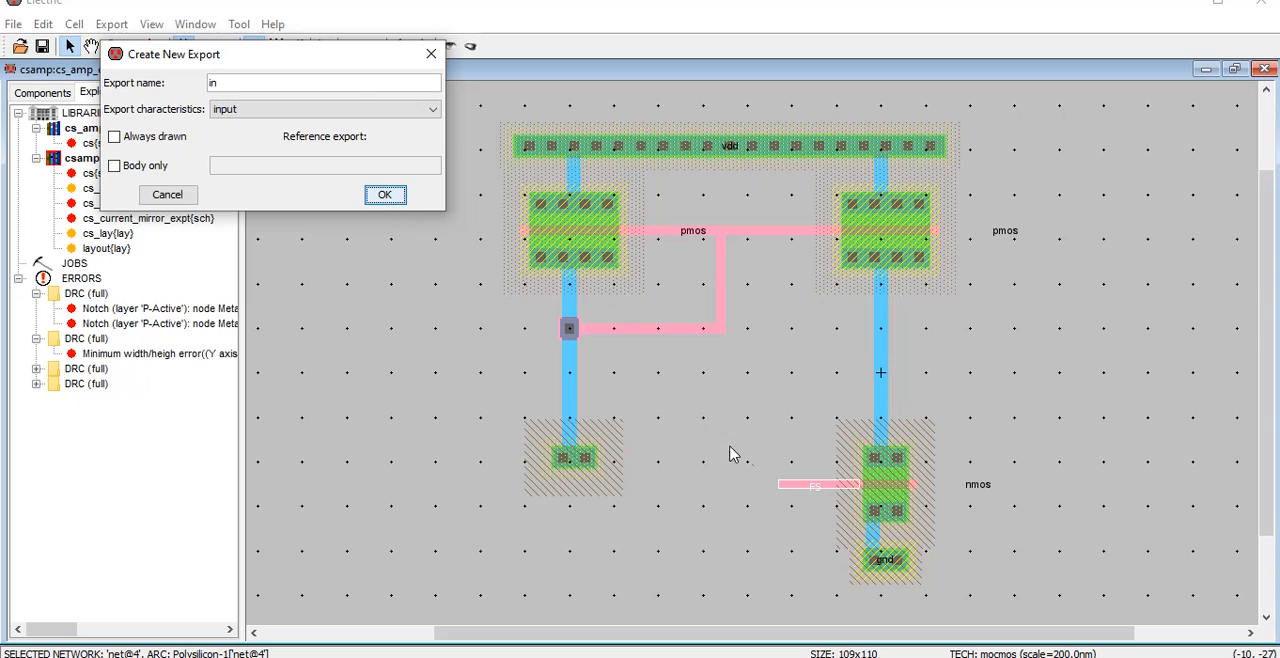
{"action": "left_click", "coordinate": [383, 199]}
{"action": "left_click", "coordinate": [384, 197]}
{"action": "left_click", "coordinate": [783, 509]}
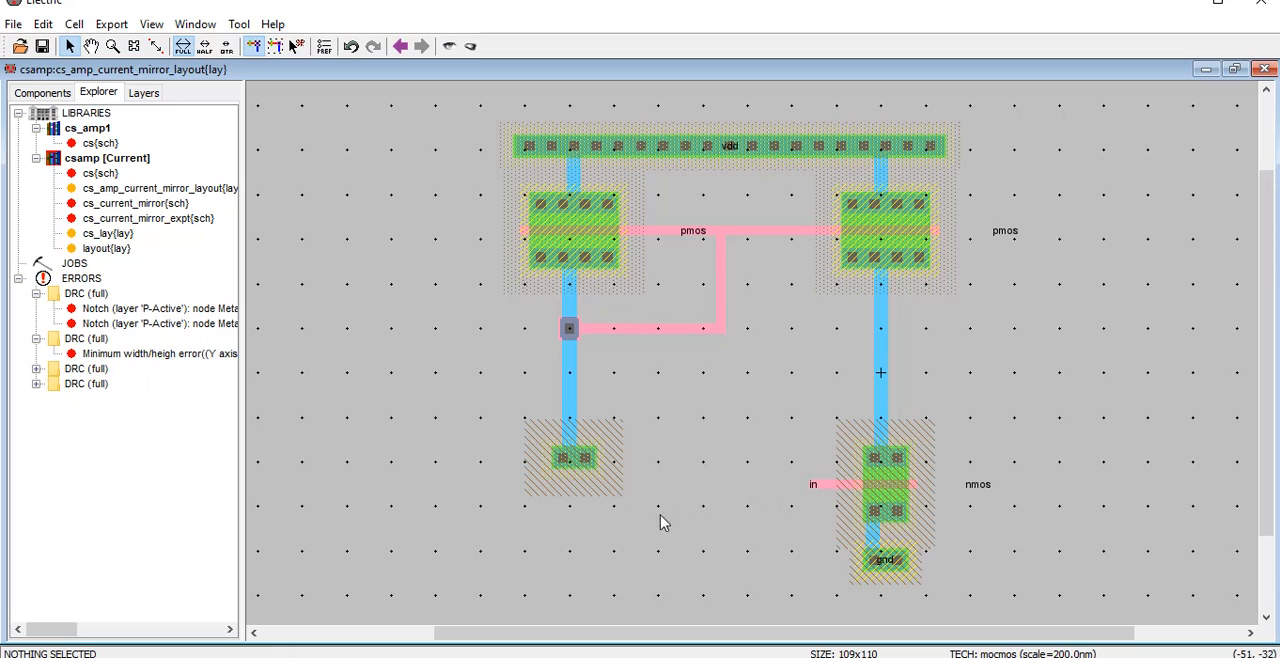
Widen the gnd P-well contact to an X size of 97 and move it about 34 units left to span both branches
{"action": "scroll", "coordinate": [640, 515], "scroll_direction": "down", "scroll_amount": 3}
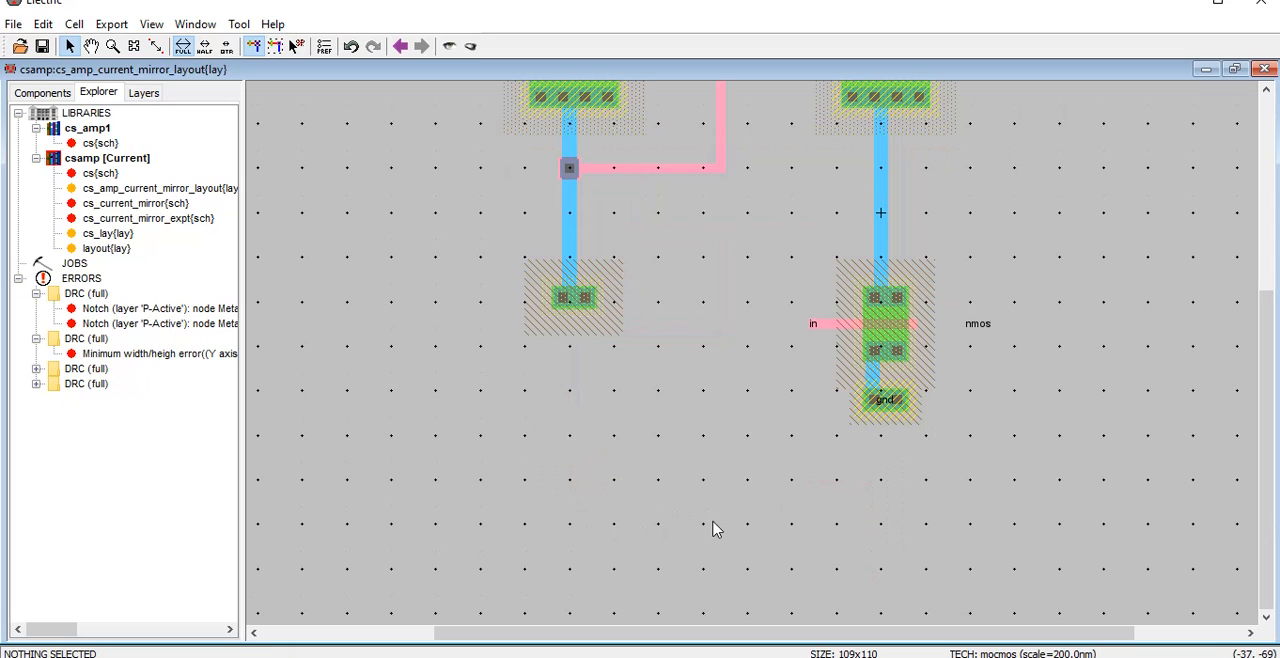
{"action": "double_click", "coordinate": [866, 412]}
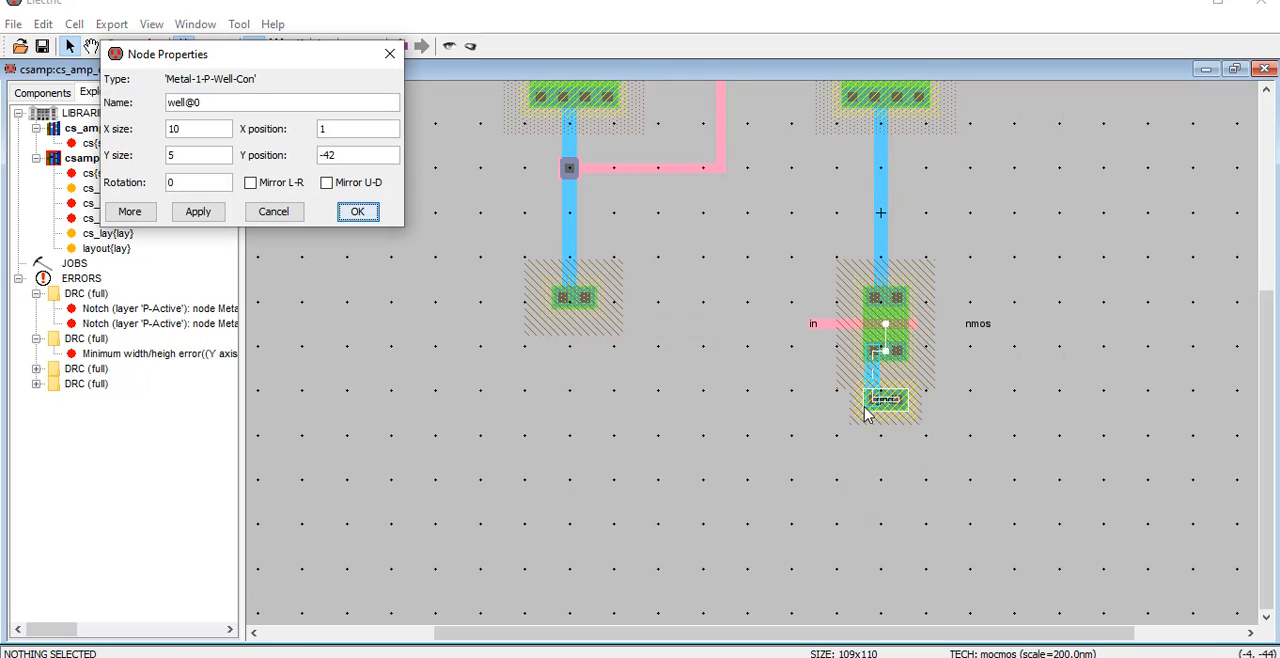
{"action": "left_click", "coordinate": [275, 212]}
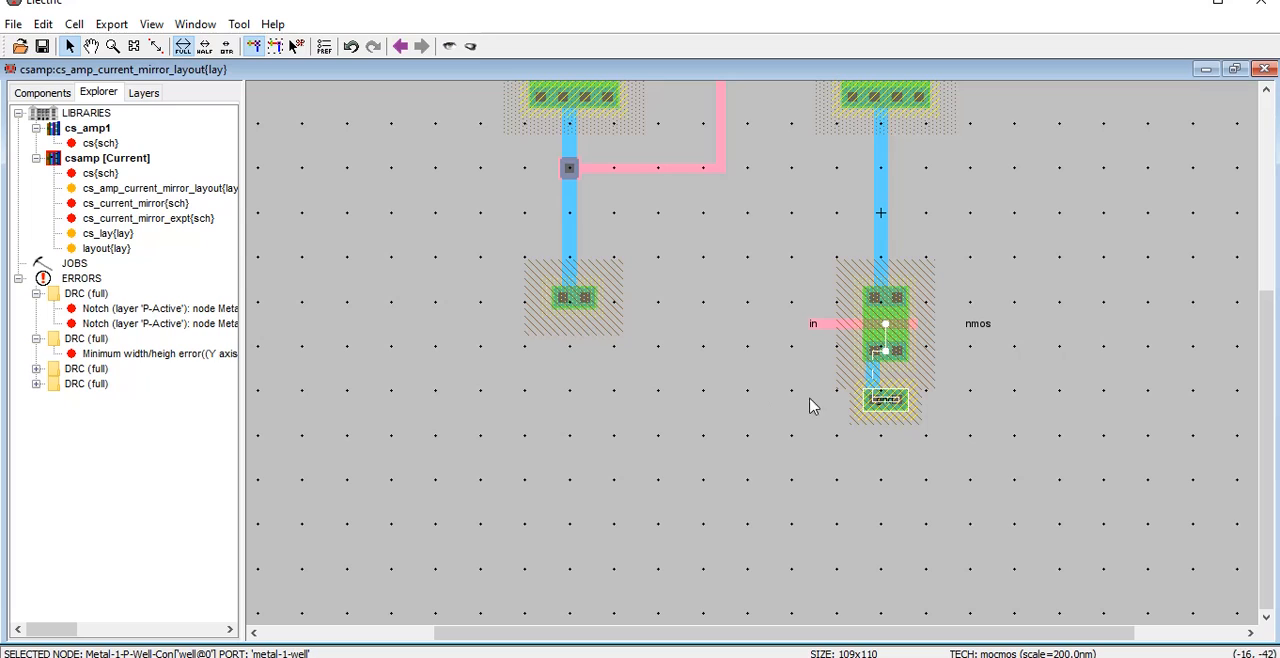
{"action": "double_click", "coordinate": [908, 410]}
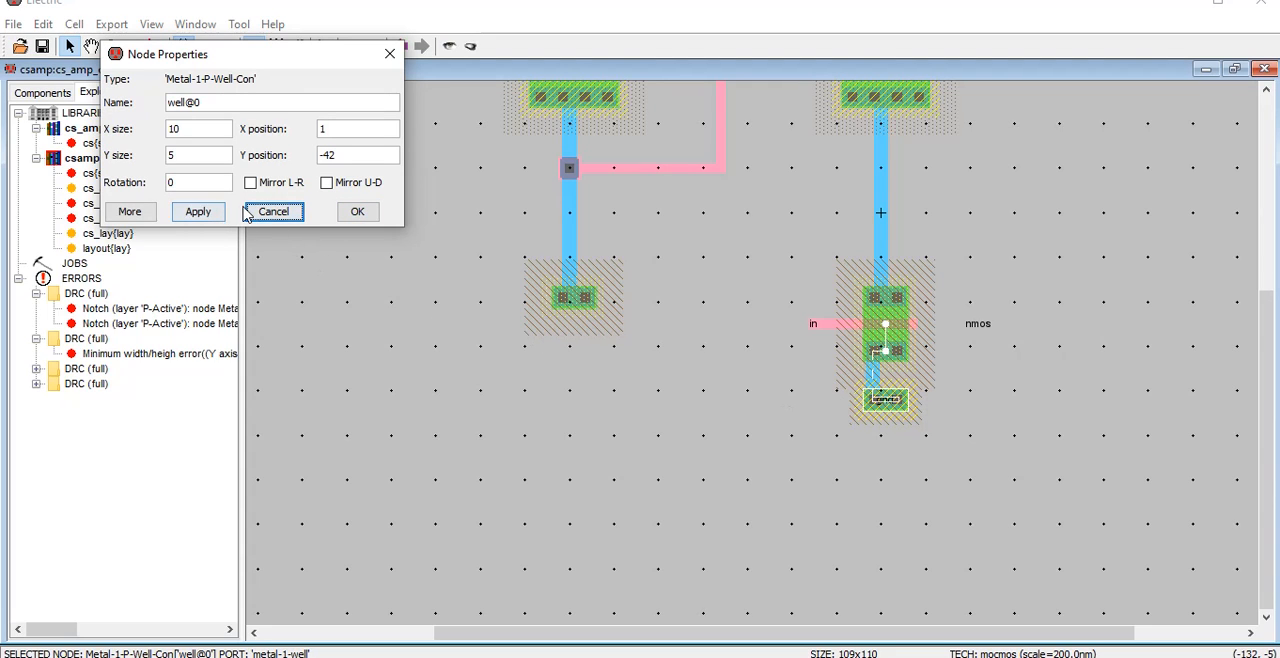
{"action": "left_click_drag", "start_coordinate": [202, 132], "coordinate": [120, 128]}
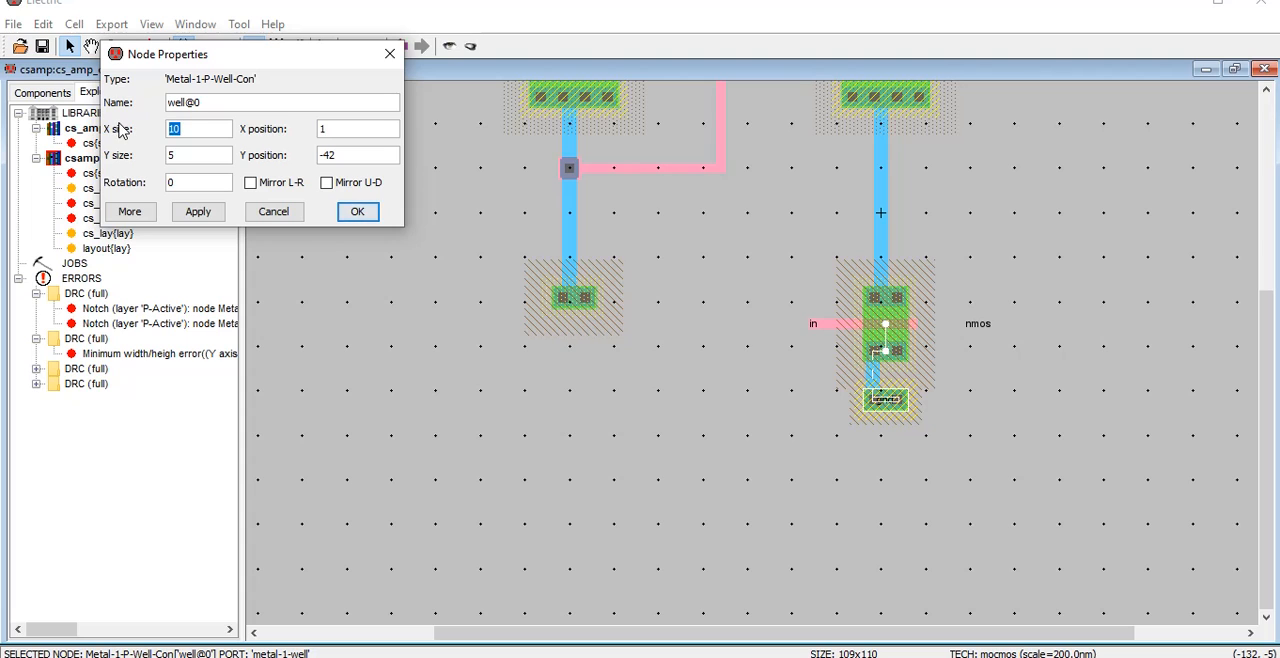
{"action": "type", "text": "97"}
{"action": "key", "text": "Return"}
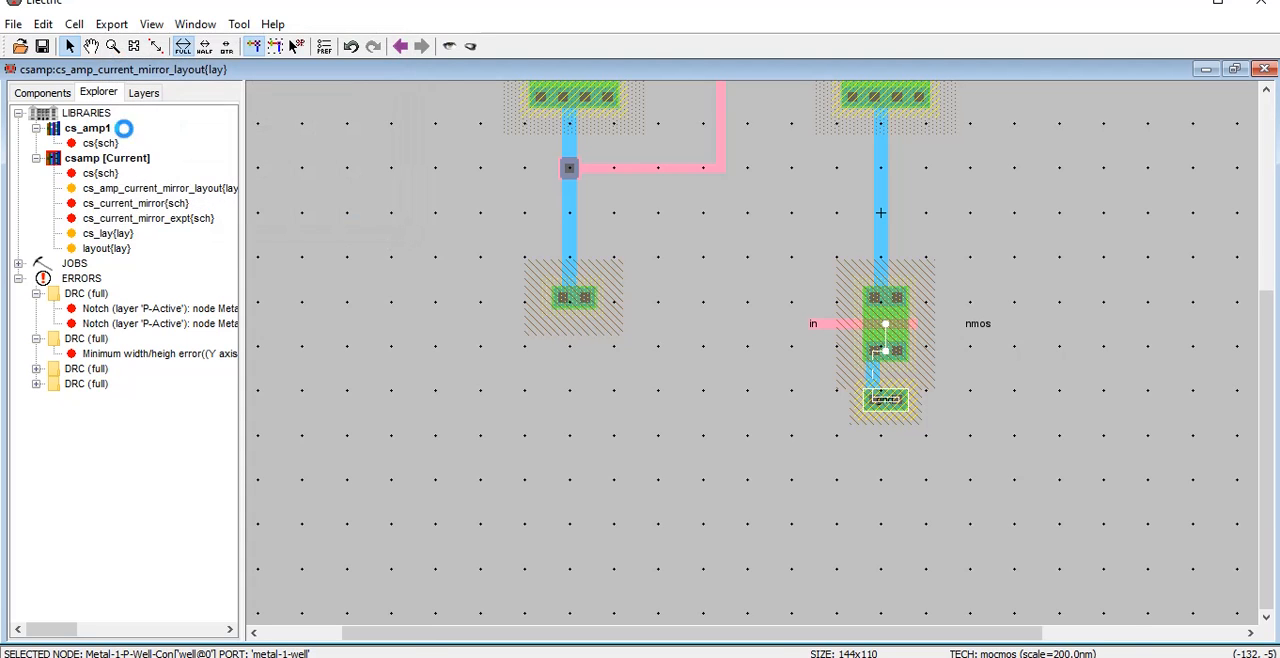
{"action": "left_click_drag", "start_coordinate": [809, 405], "coordinate": [656, 407]}
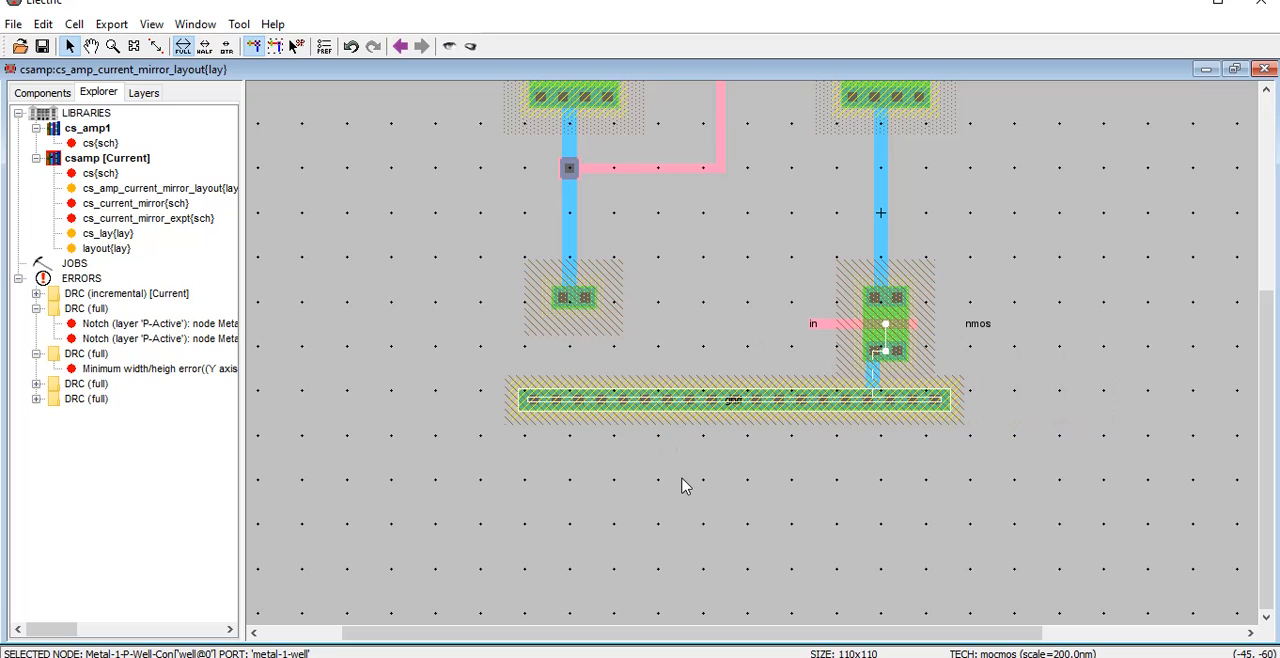
{"action": "left_click", "coordinate": [680, 486]}
Connect the left N-active contact straight down to the gnd contact with a Metal-1 wire
{"action": "left_click", "coordinate": [574, 300]}
{"action": "right_click", "coordinate": [579, 400]}
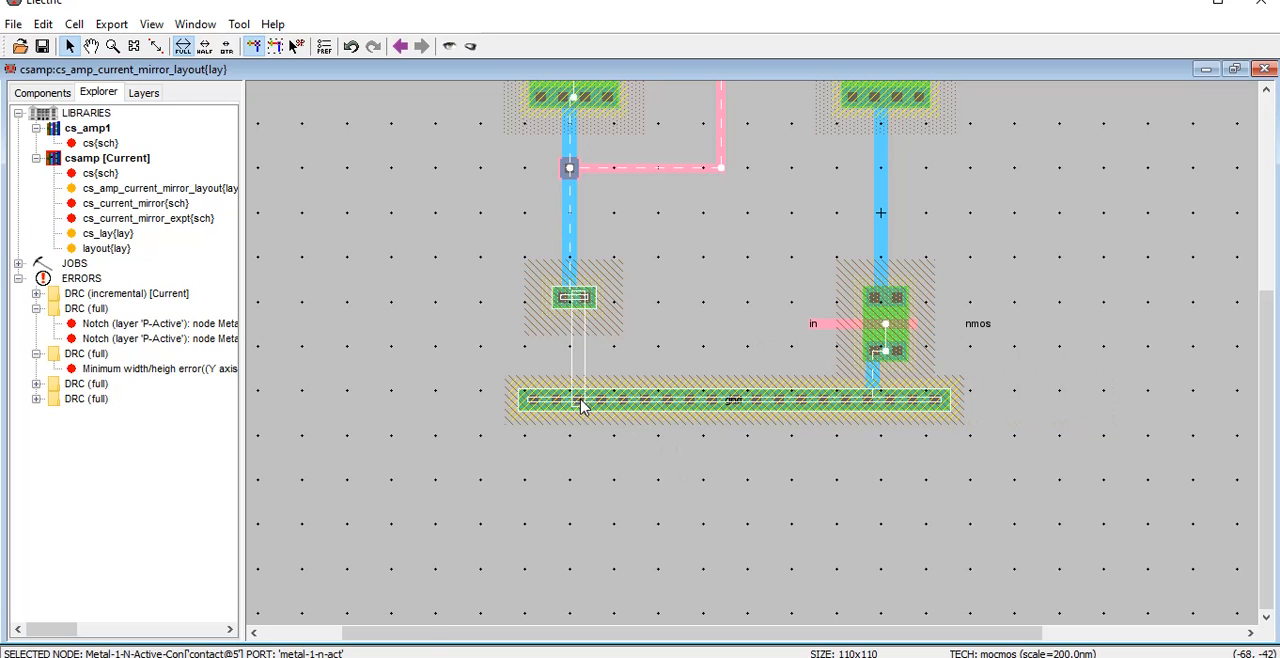
{"action": "left_click", "coordinate": [785, 508]}
{"action": "scroll", "coordinate": [785, 508], "scroll_direction": "up", "scroll_amount": 1}
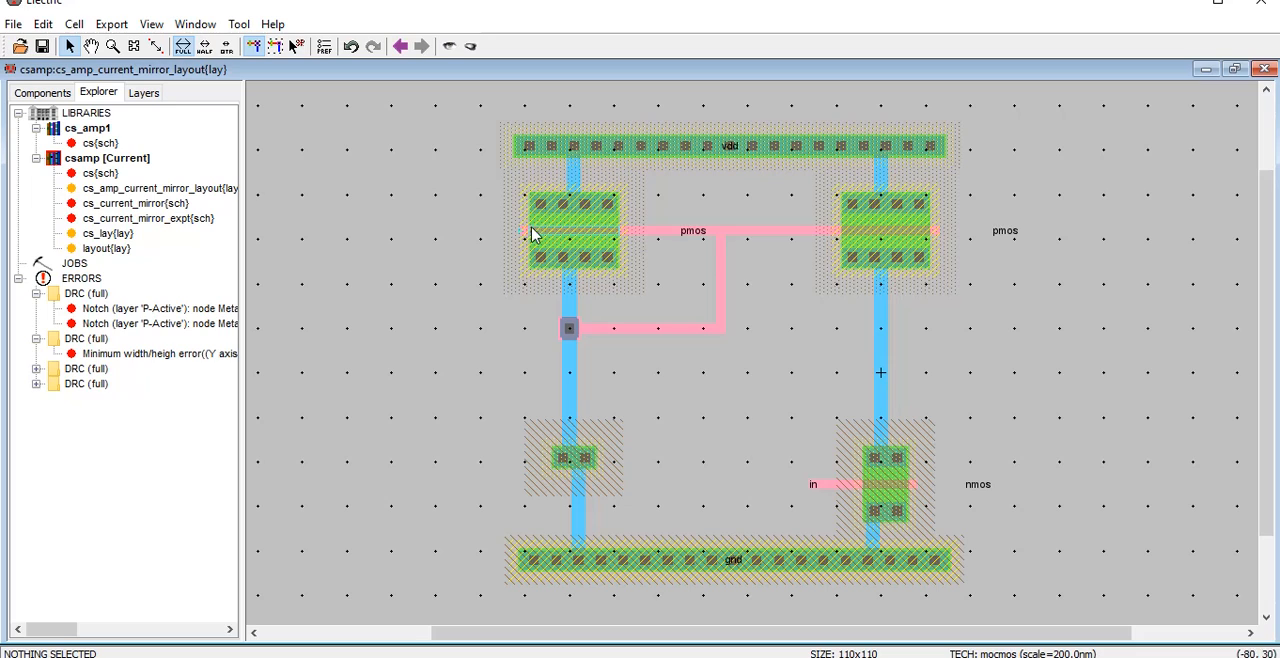
Delete the left branch's N-active contact together with the Metal-1 wires joining it to the polysilicon contact and to gnd
{"action": "left_click", "coordinate": [573, 462]}
{"action": "left_click", "coordinate": [608, 438]}
{"action": "left_click", "coordinate": [576, 458]}
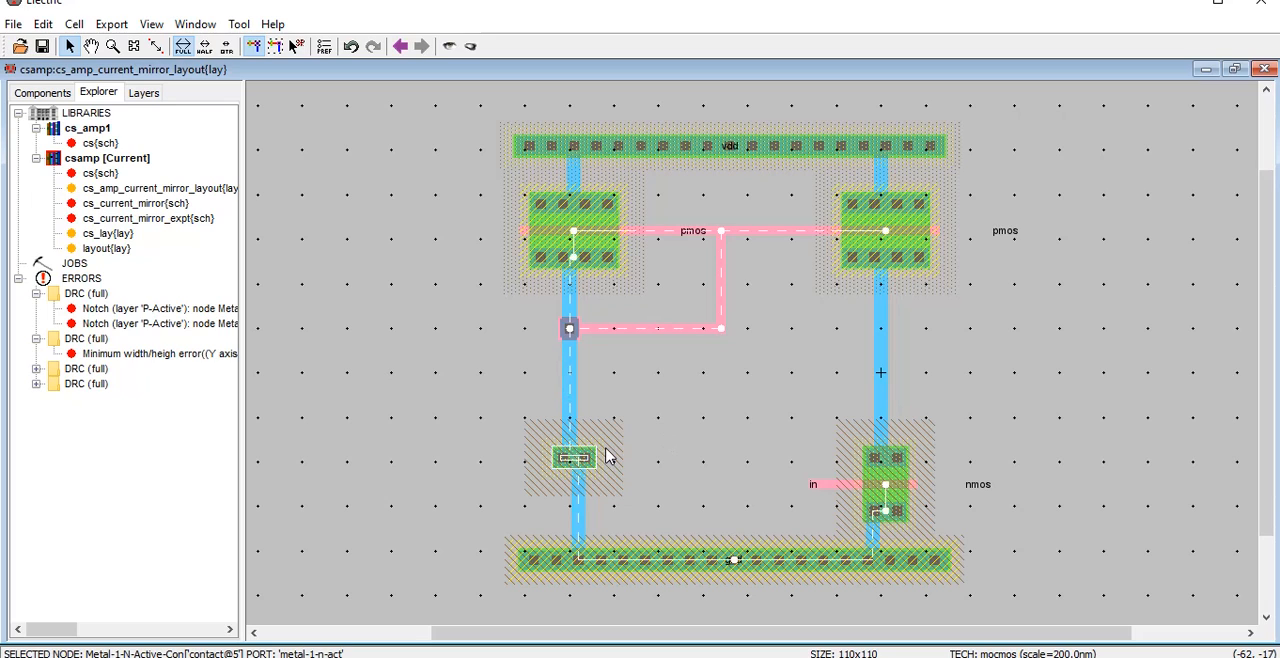
{"action": "left_click", "coordinate": [576, 395]}
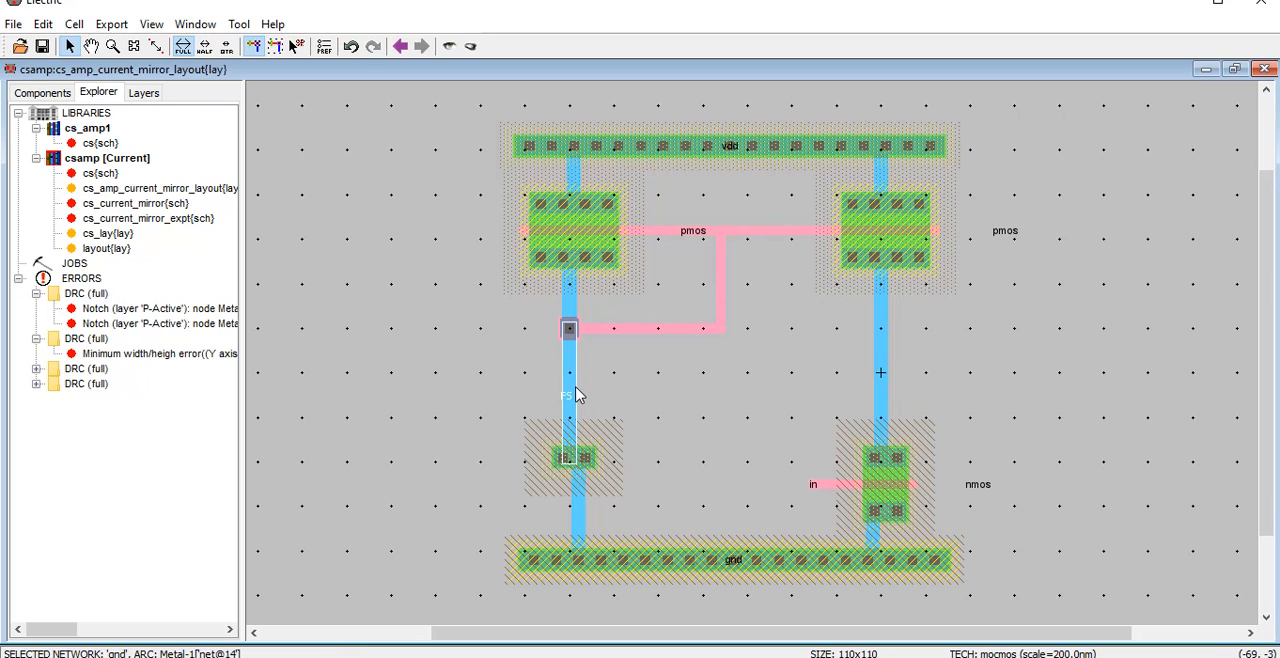
{"action": "key", "text": "Delete"}
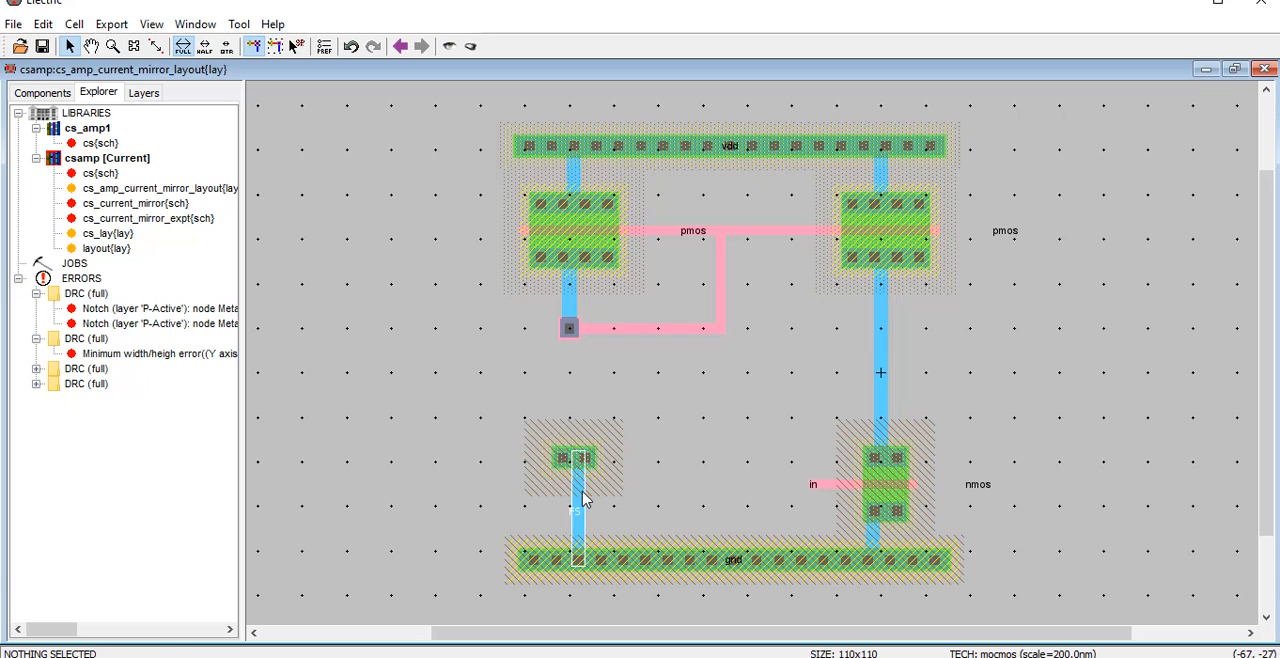
{"action": "left_click", "coordinate": [578, 488]}
{"action": "key", "text": "Delete"}
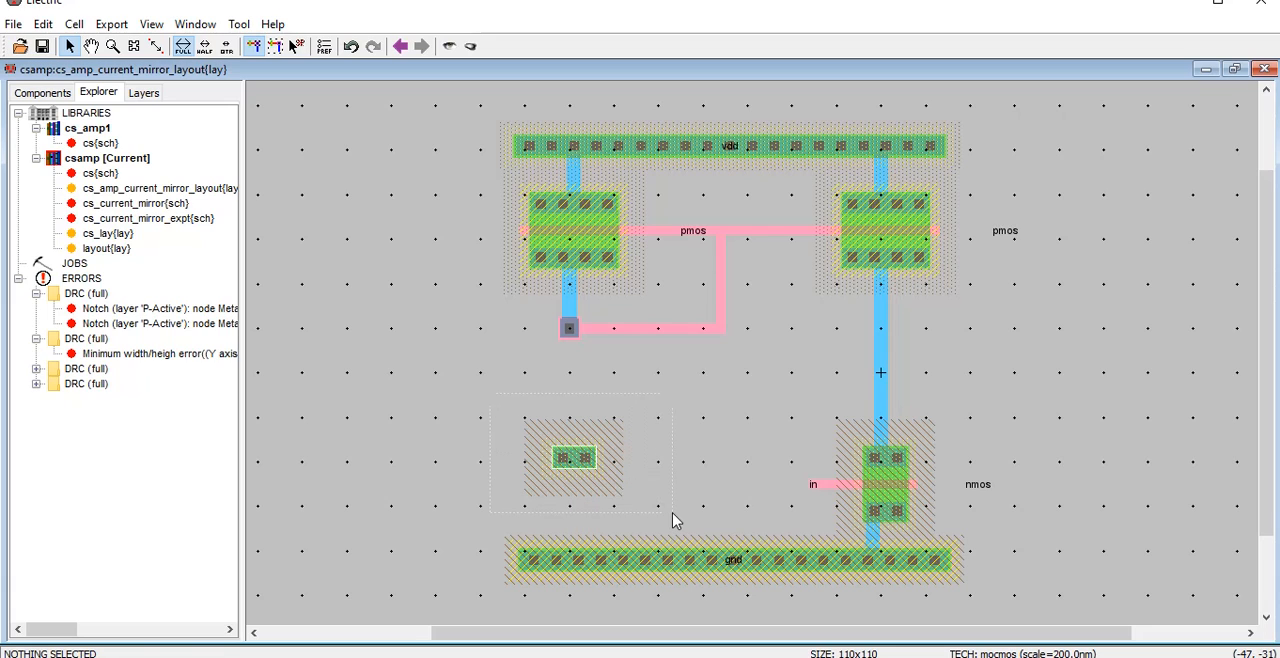
{"action": "key", "text": "Delete"}
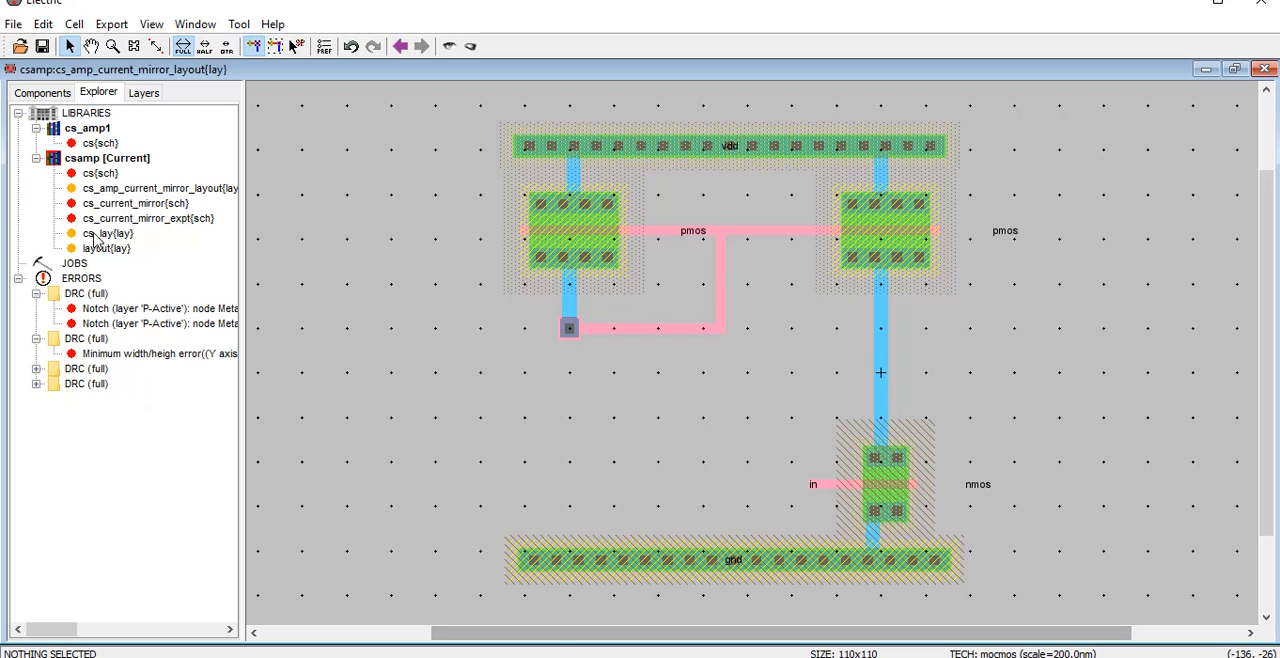
Check the cs_current_mirror_expt schematic and connect the layout's left polysilicon contact straight down to the gnd contact with a Metal-1 wire
{"action": "double_click", "coordinate": [128, 218]}
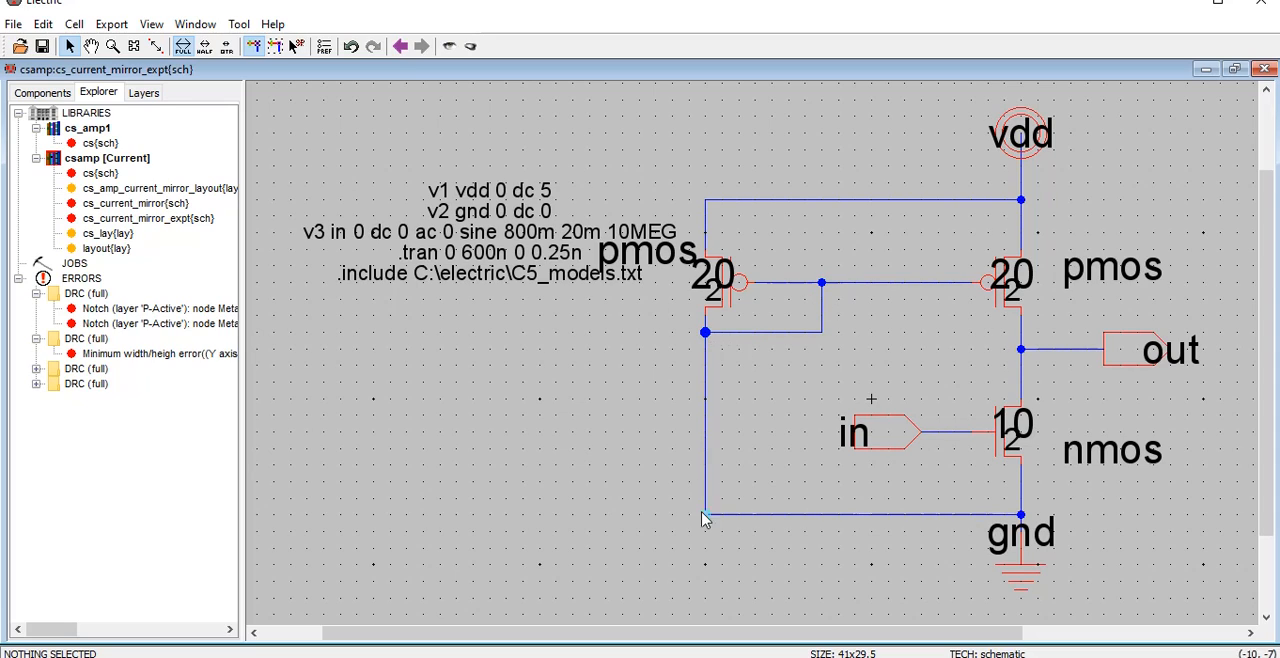
{"action": "double_click", "coordinate": [160, 189]}
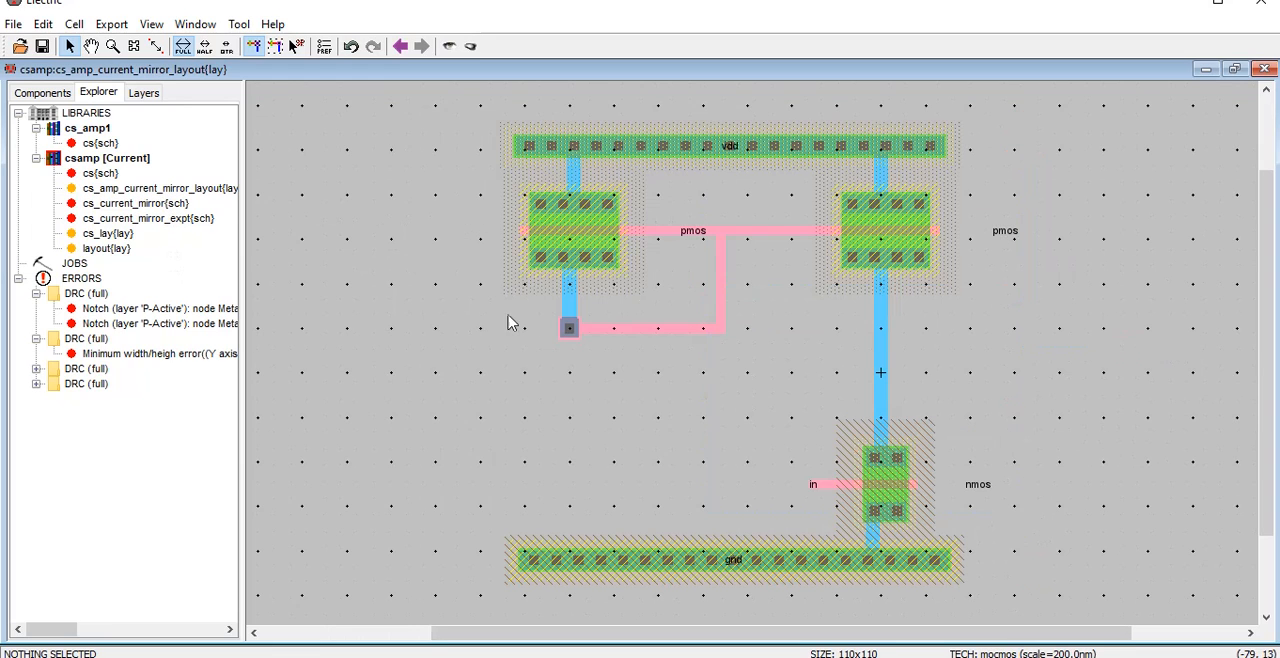
{"action": "left_click", "coordinate": [569, 328]}
{"action": "right_click", "coordinate": [563, 555]}
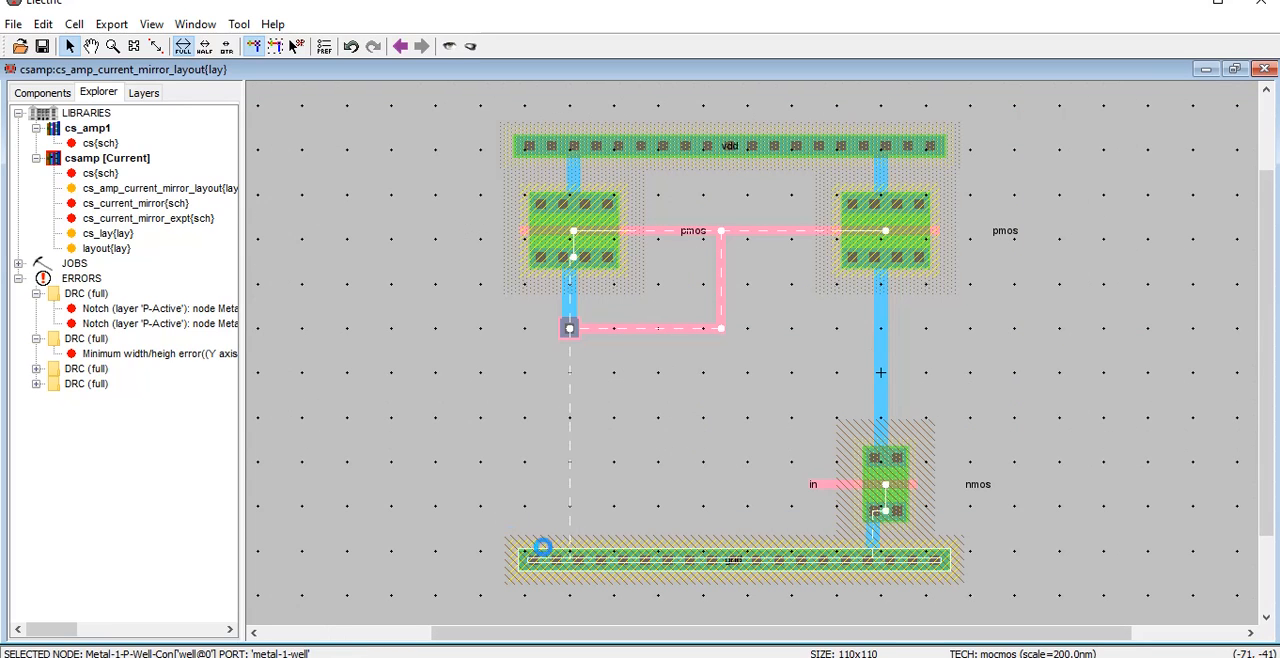
{"action": "left_click", "coordinate": [427, 432]}
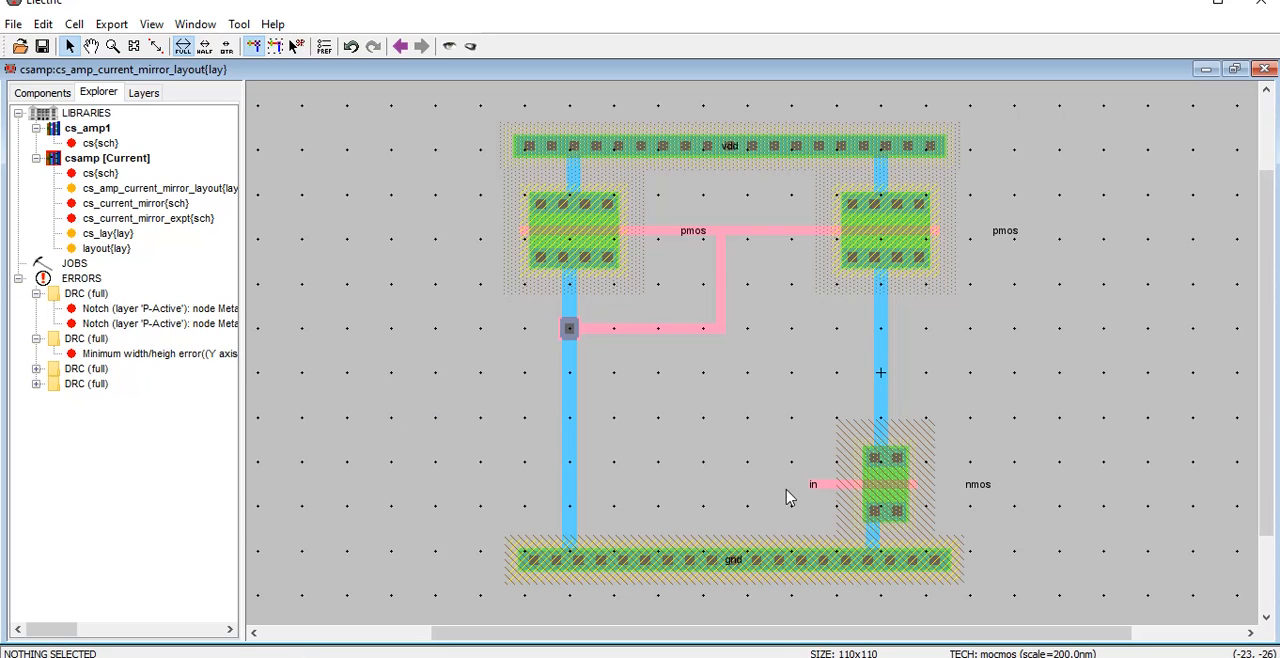
Run a hierarchical DRC on the layout and examine where each reported error lies
{"action": "left_click", "coordinate": [239, 24]}
{"action": "mouse_move", "coordinate": [262, 48]}
{"action": "left_click", "coordinate": [490, 47]}
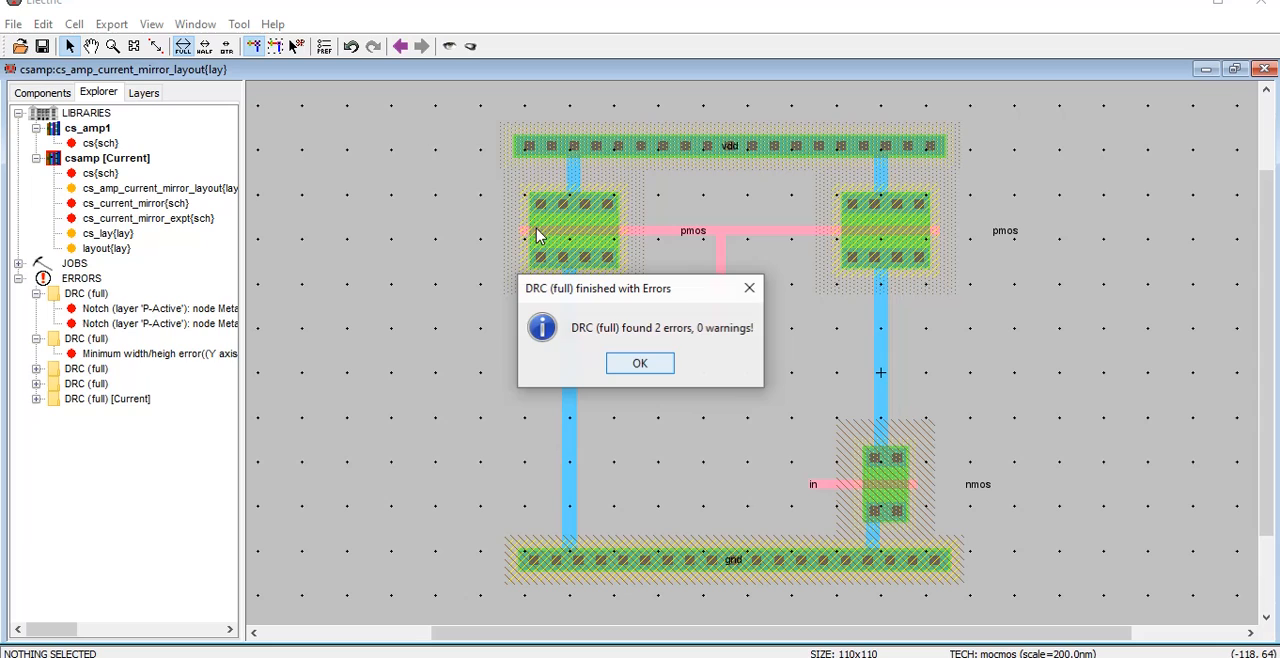
{"action": "left_click", "coordinate": [640, 364]}
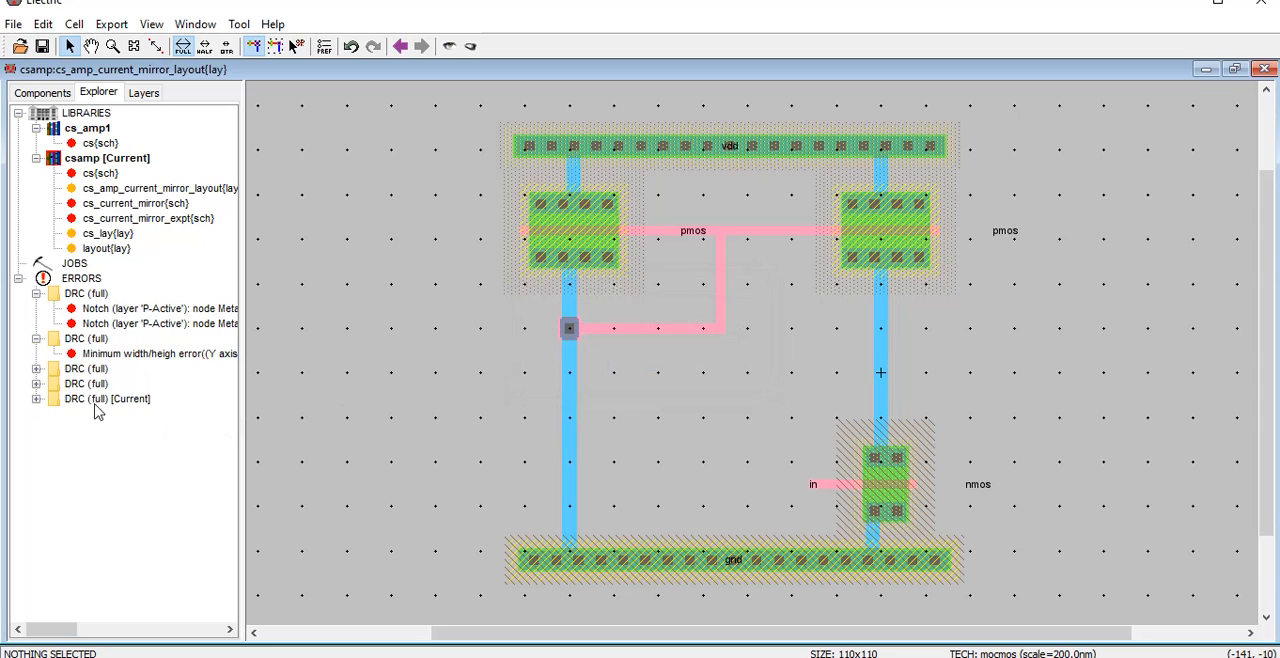
{"action": "left_click", "coordinate": [36, 399]}
{"action": "left_click", "coordinate": [122, 414]}
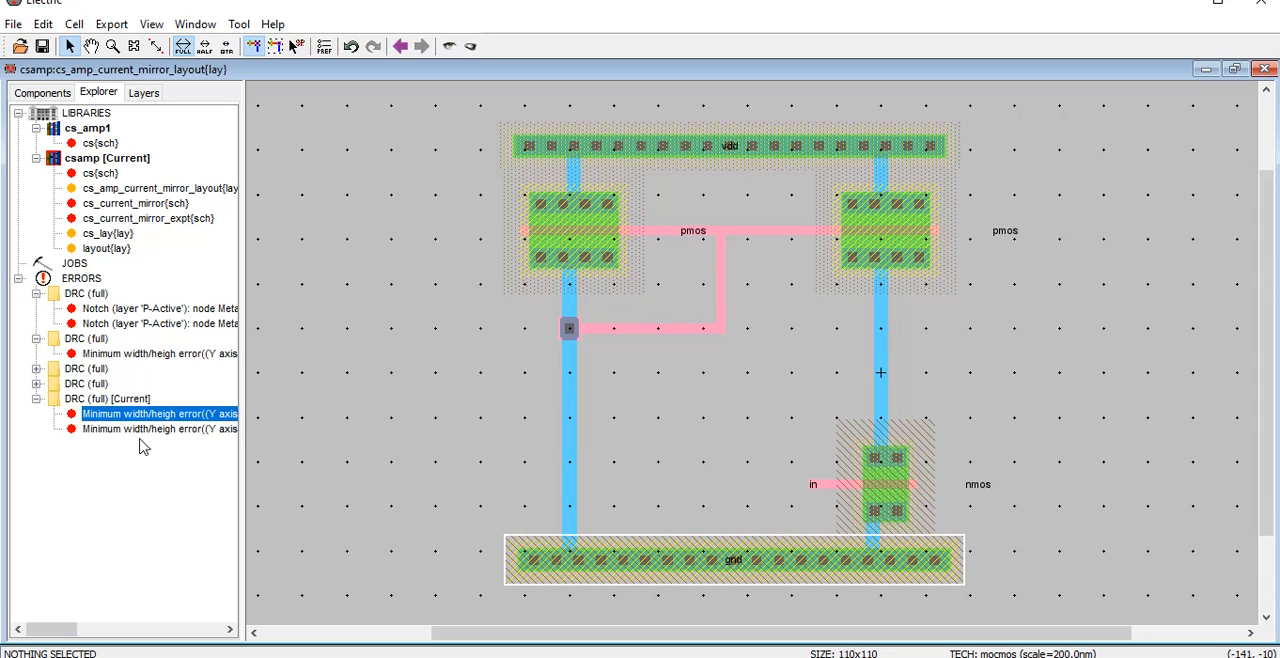
{"action": "left_click", "coordinate": [141, 430]}
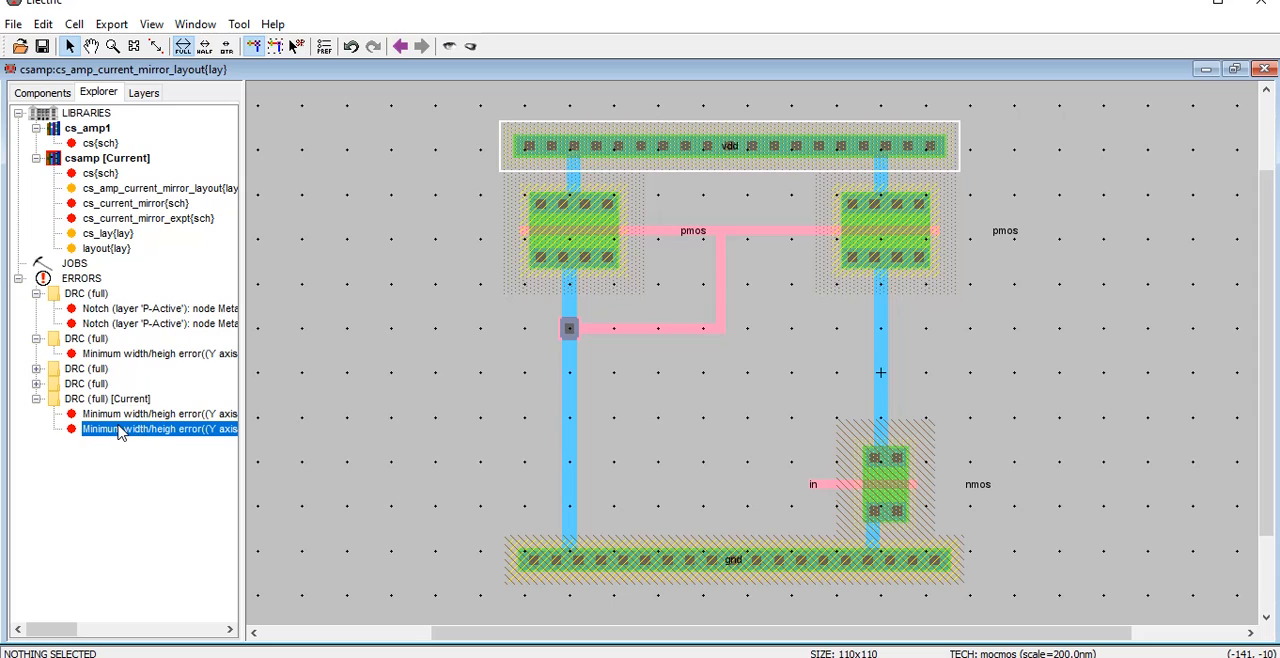
{"action": "left_click_drag", "start_coordinate": [244, 444], "coordinate": [243, 468]}
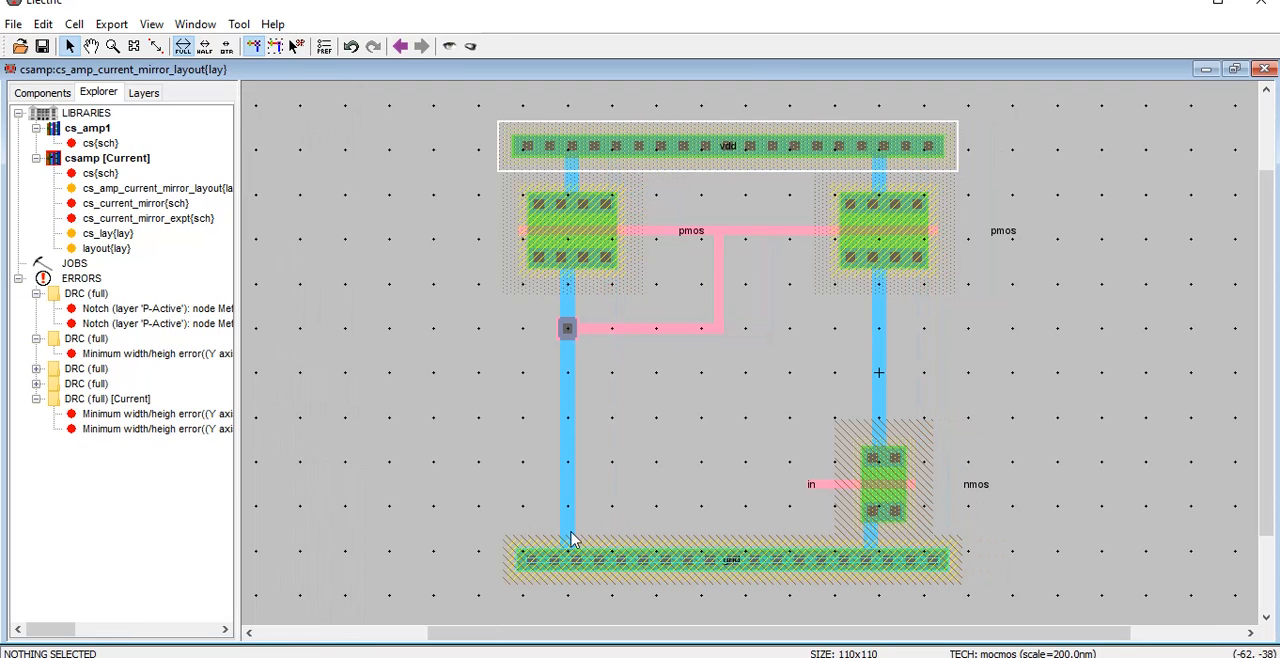
Shorten the gnd P-well contact to an X size of about 70
{"action": "double_click", "coordinate": [657, 563]}
{"action": "left_click_drag", "start_coordinate": [189, 132], "coordinate": [110, 122]}
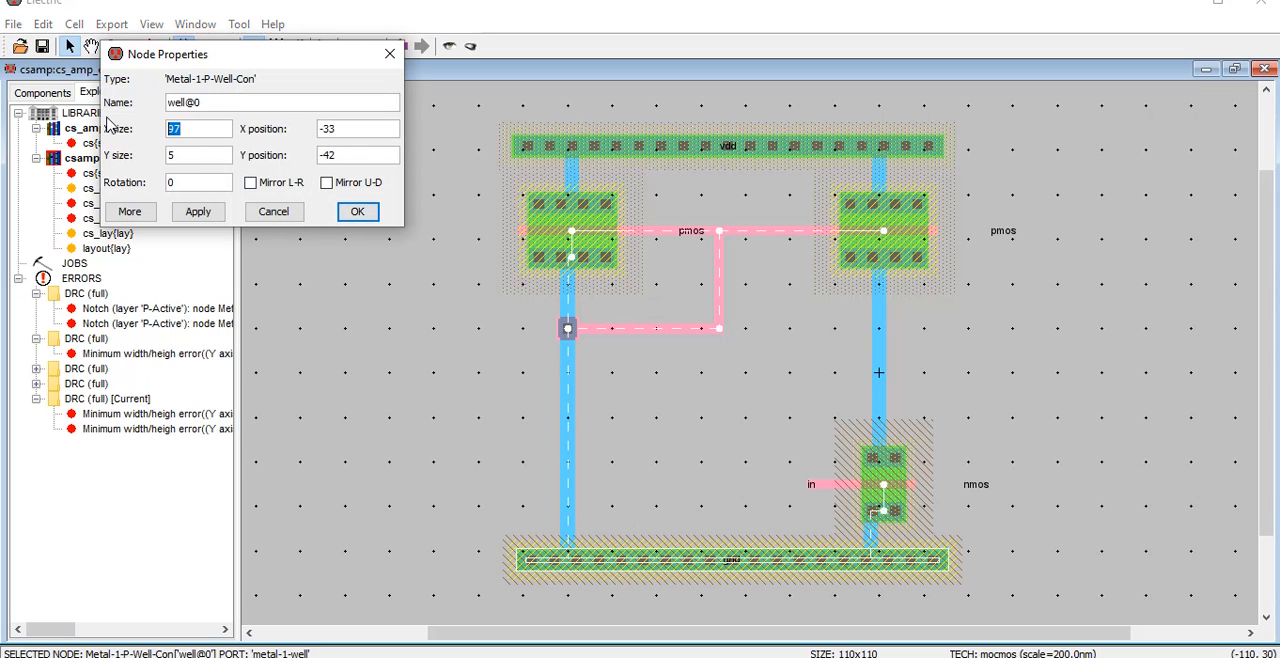
{"action": "type", "text": "7"}
{"action": "left_click", "coordinate": [357, 211]}
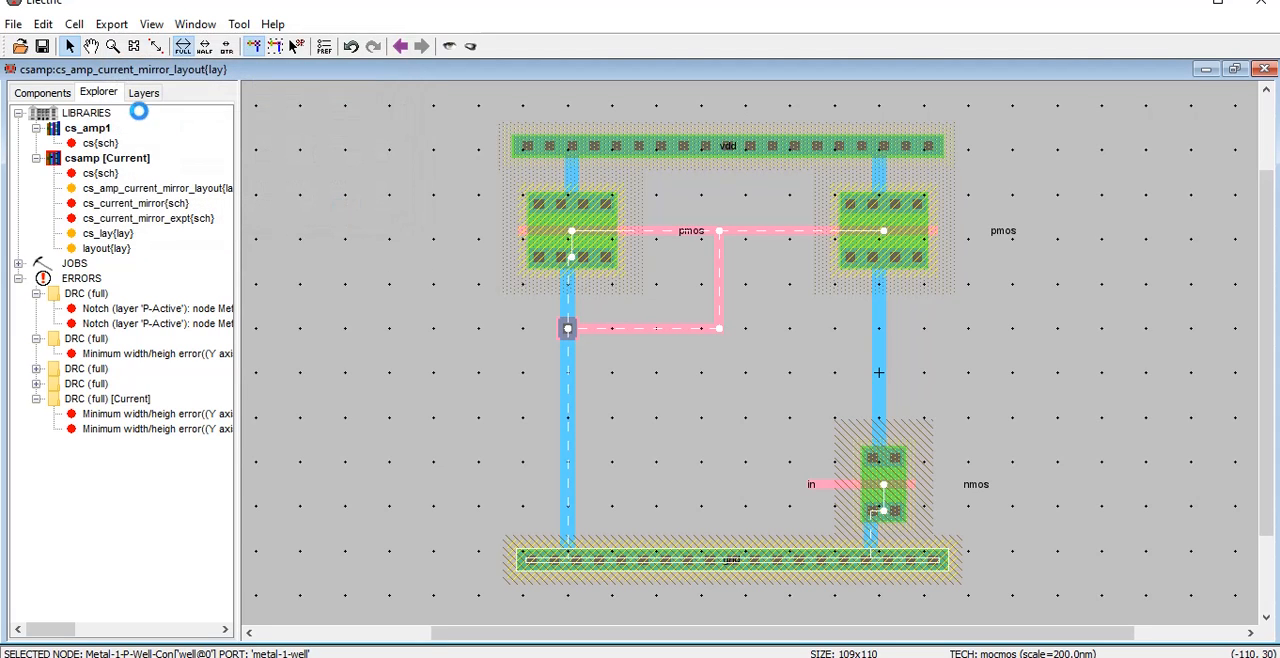
Shorten the vdd N-well contact to an X size of about 70
{"action": "double_click", "coordinate": [700, 156]}
{"action": "left_click_drag", "start_coordinate": [195, 130], "coordinate": [110, 131]}
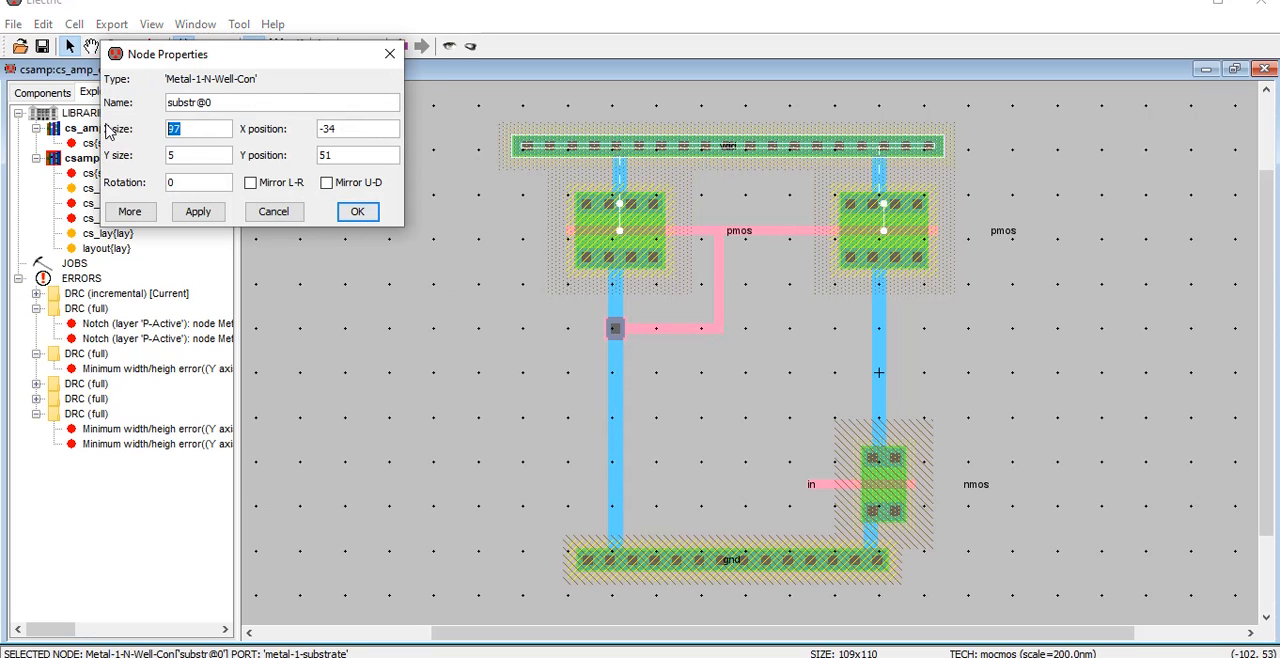
{"action": "type", "text": "7"}
{"action": "key", "text": "Return"}
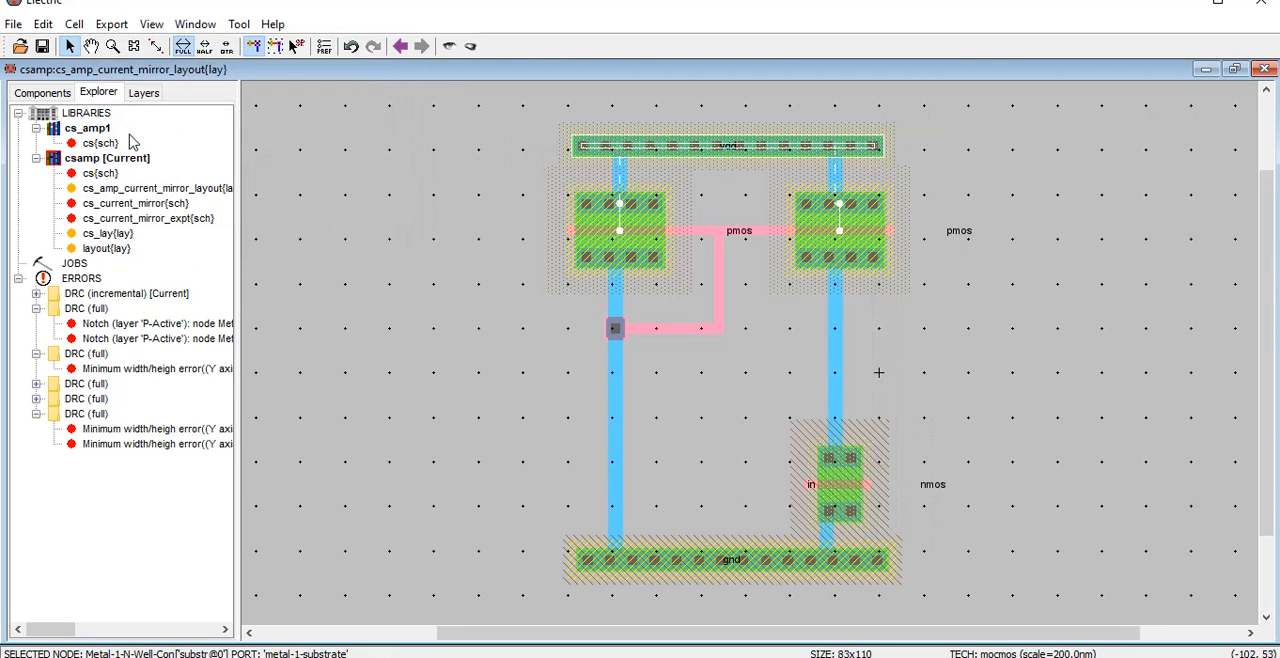
Run the hierarchical DRC again on the resized layout and dismiss its report
{"action": "left_click", "coordinate": [239, 24]}
{"action": "mouse_move", "coordinate": [300, 47]}
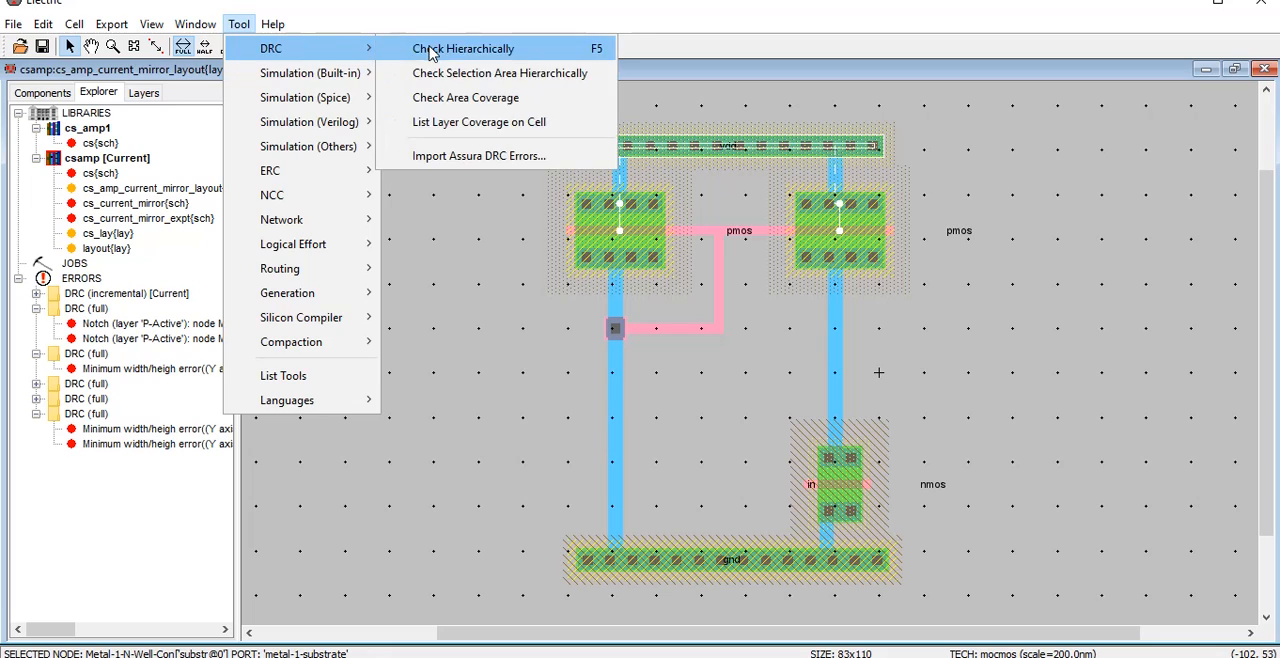
{"action": "left_click", "coordinate": [430, 47]}
{"action": "left_click", "coordinate": [638, 364]}
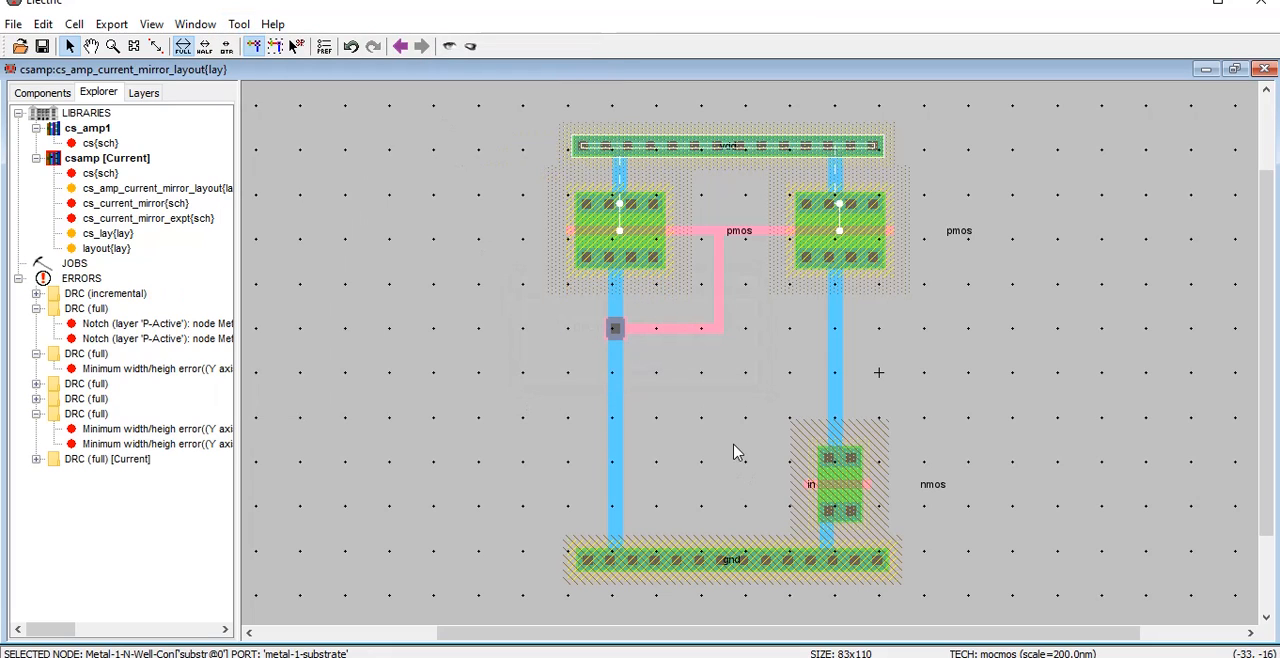
Draw a short Metal-1 stub rightward from the wire between the right pmos and nmos, and export its end as "out" with the output characteristic
{"action": "left_click", "coordinate": [840, 360]}
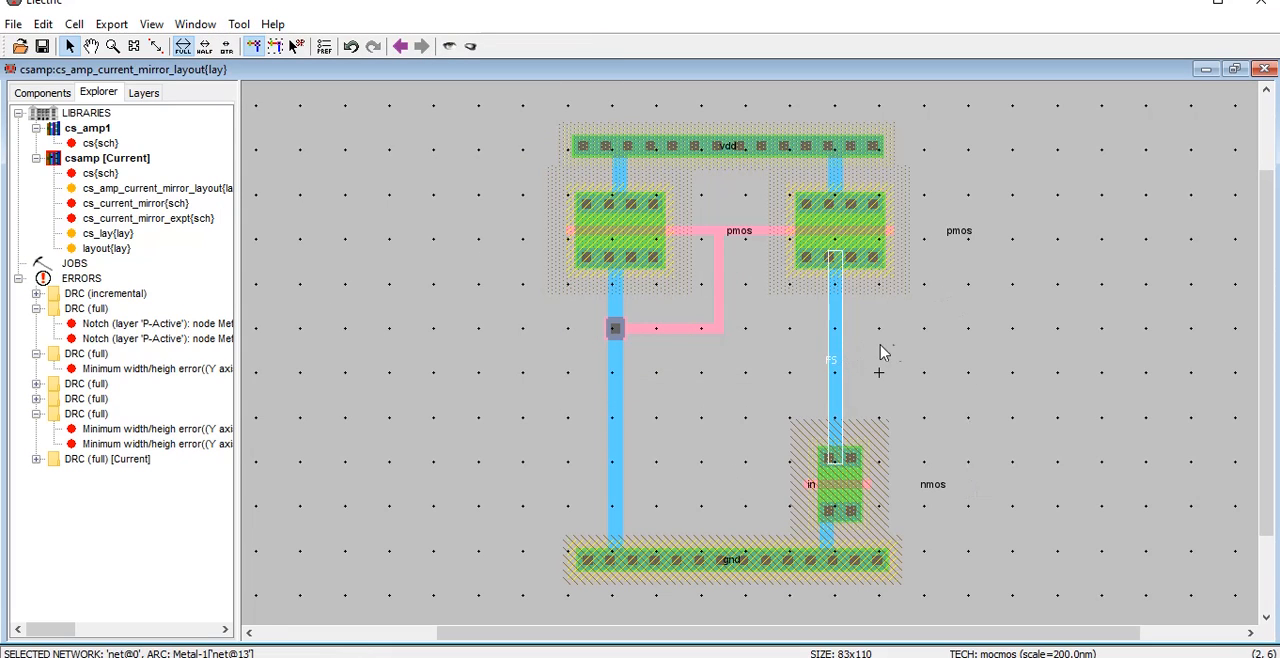
{"action": "right_click", "coordinate": [883, 356]}
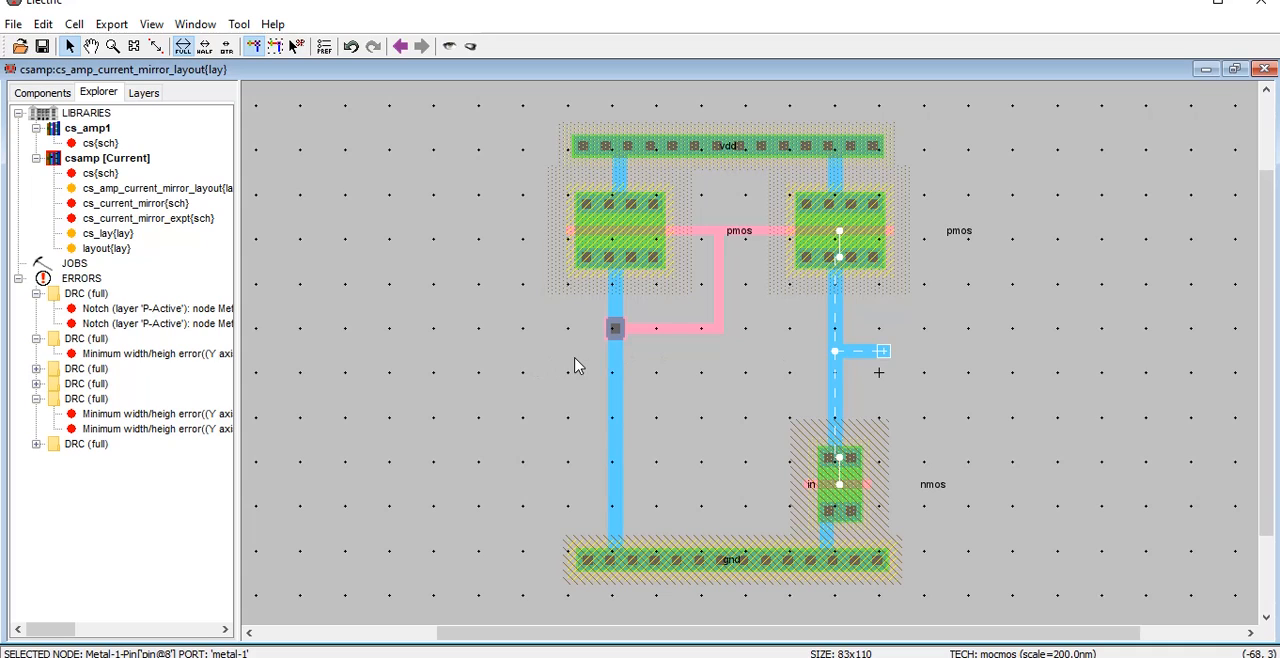
{"action": "key", "text": "ctrl+e"}
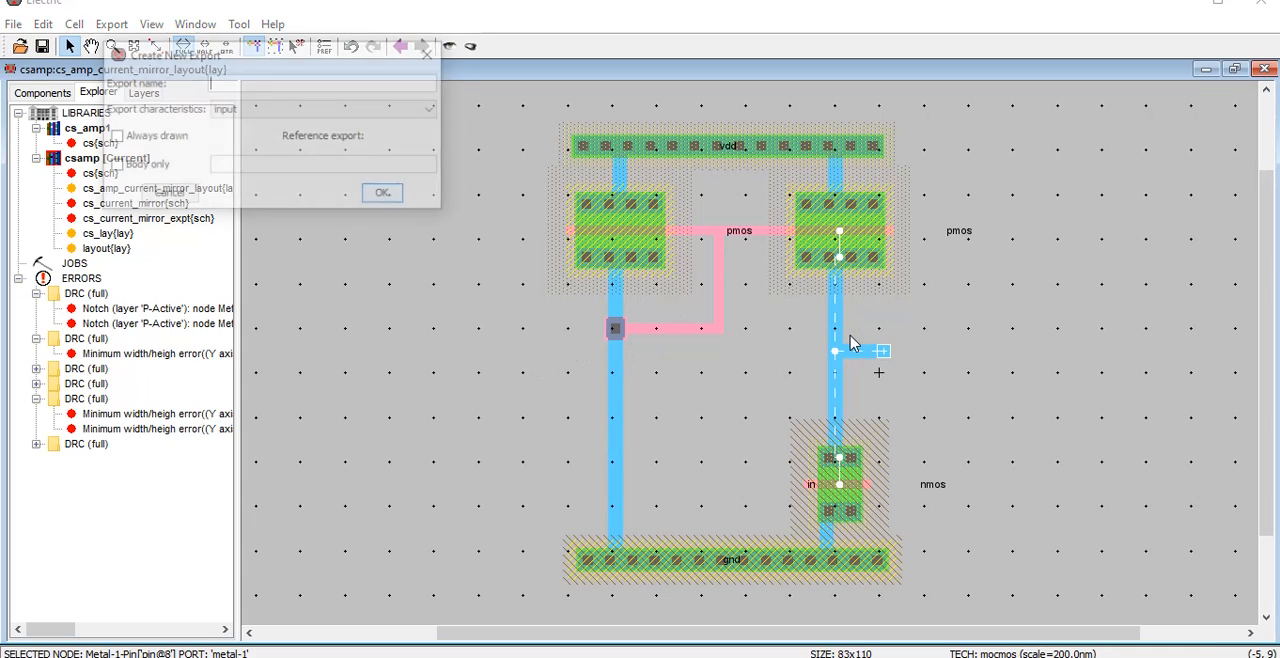
{"action": "type", "text": "out"}
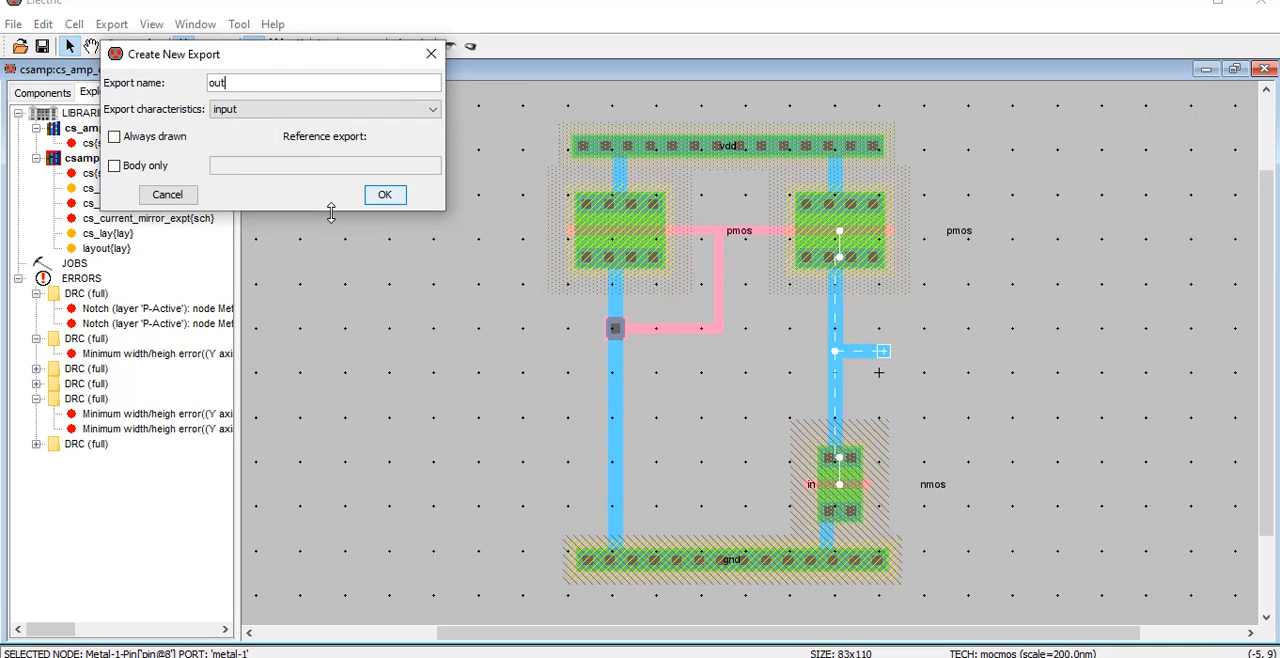
{"action": "left_click", "coordinate": [340, 109]}
{"action": "left_click", "coordinate": [285, 134]}
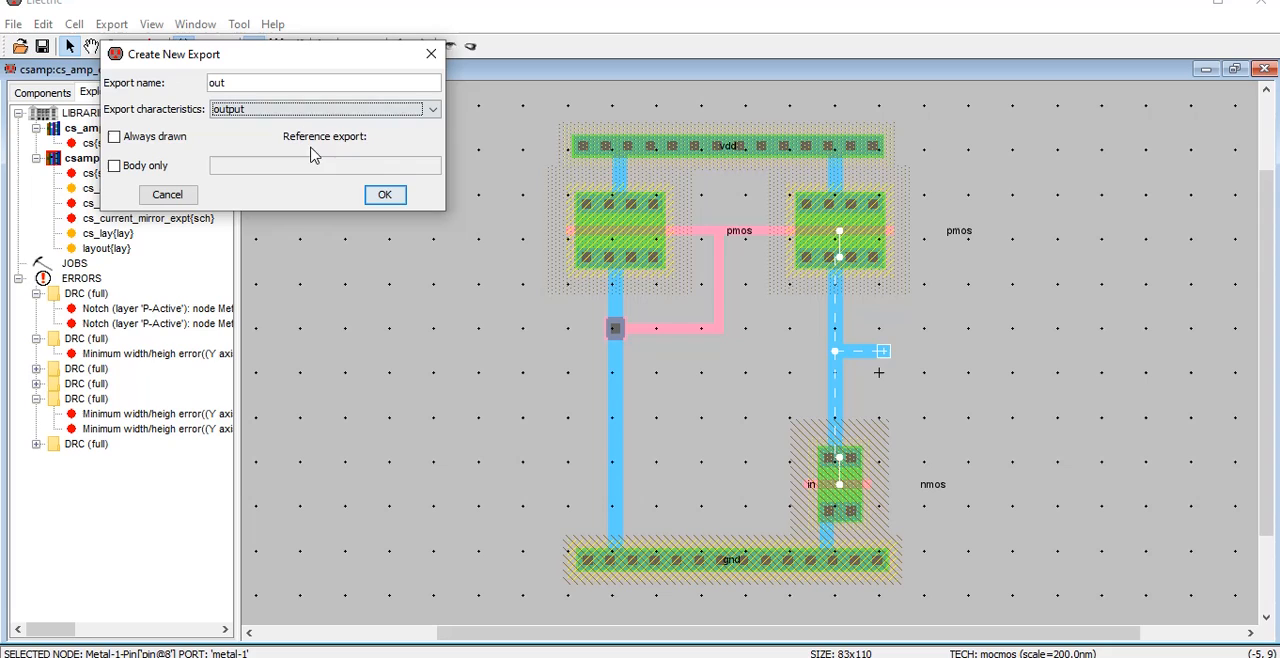
{"action": "left_click", "coordinate": [385, 194]}
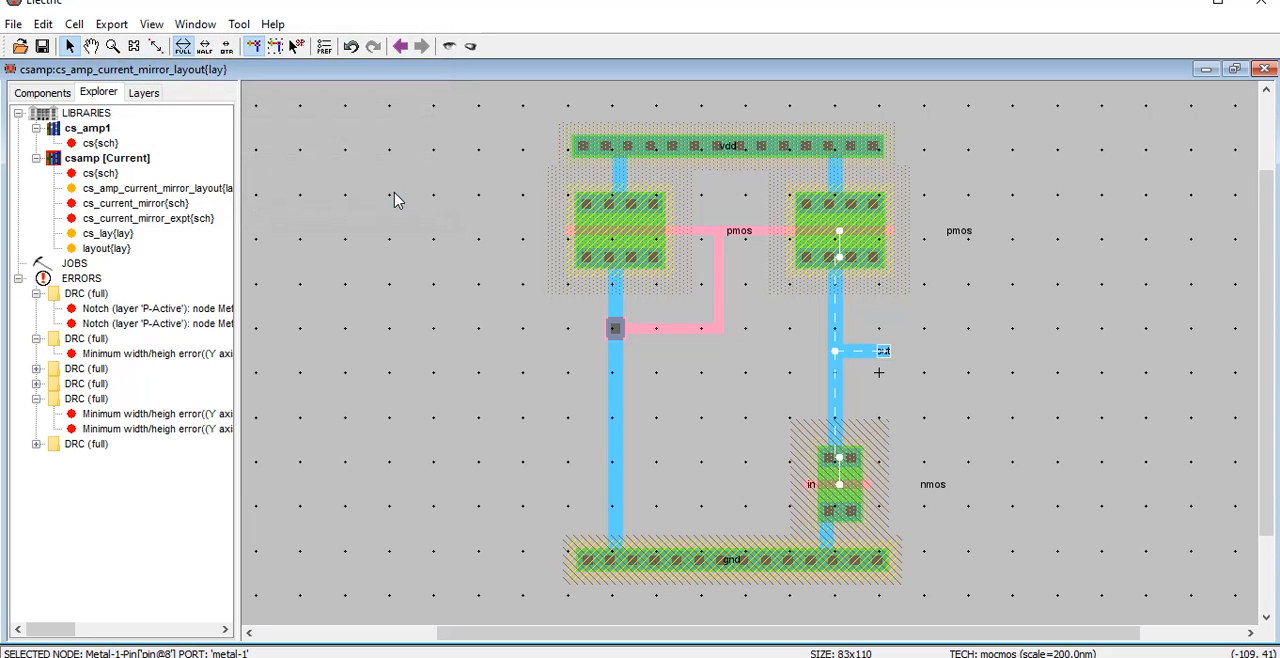
Move the left pmos model label above the polysilicon wire and paste the schematic's SPICE code to the right of the layout
{"action": "left_click", "coordinate": [737, 234]}
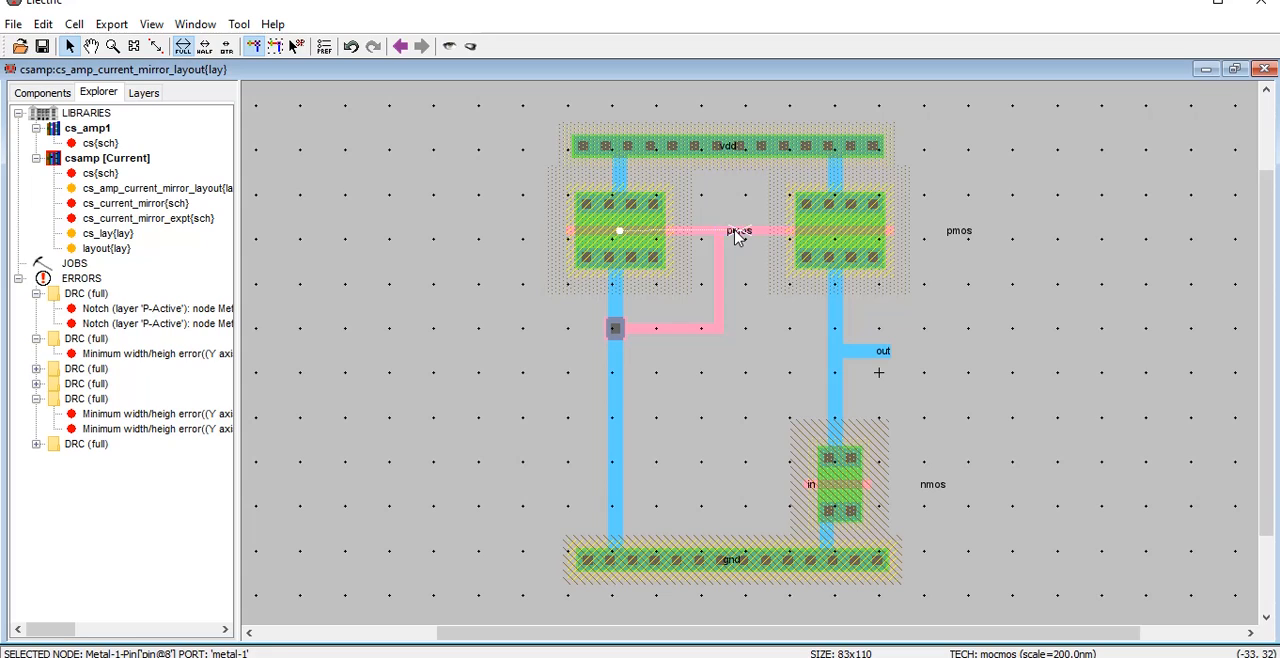
{"action": "left_click_drag", "start_coordinate": [737, 234], "coordinate": [705, 209]}
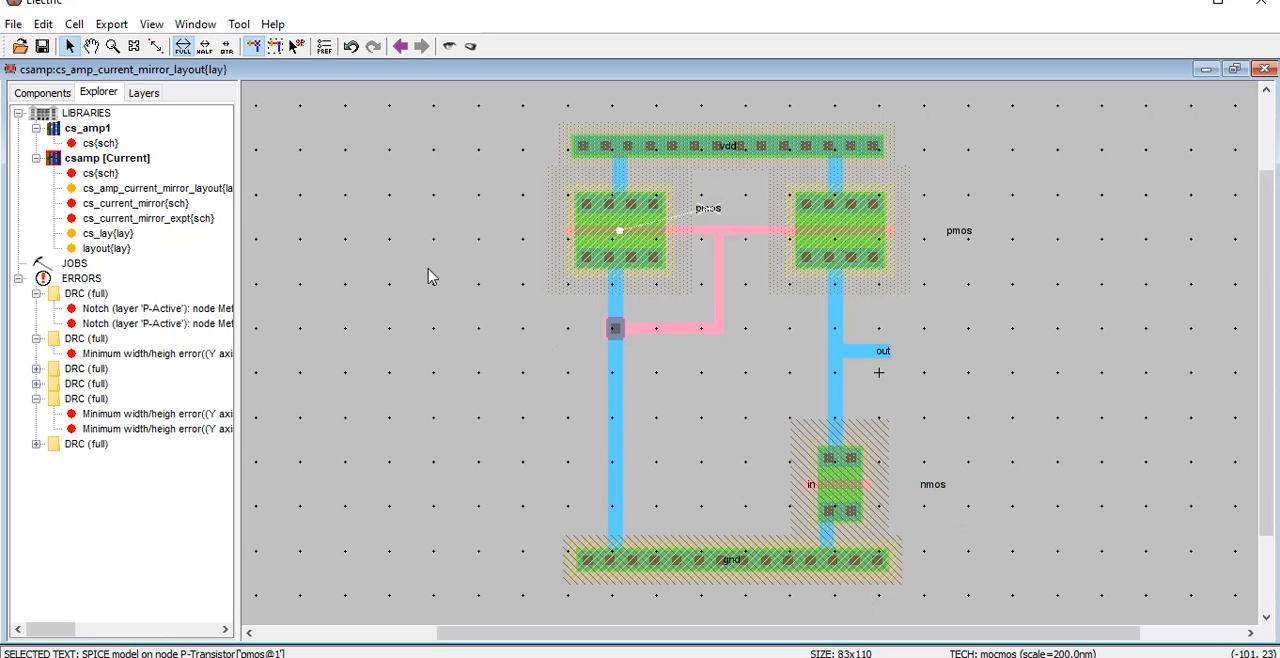
{"action": "key", "text": "ctrl+z"}
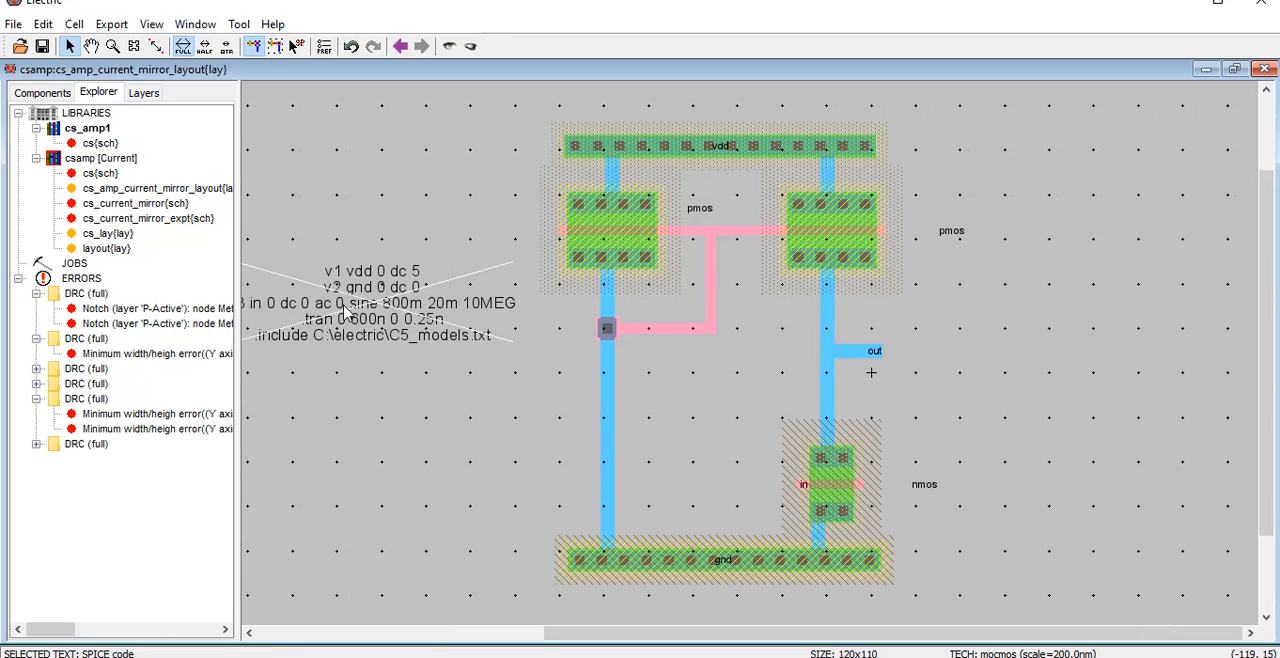
{"action": "left_click_drag", "start_coordinate": [345, 313], "coordinate": [1060, 335]}
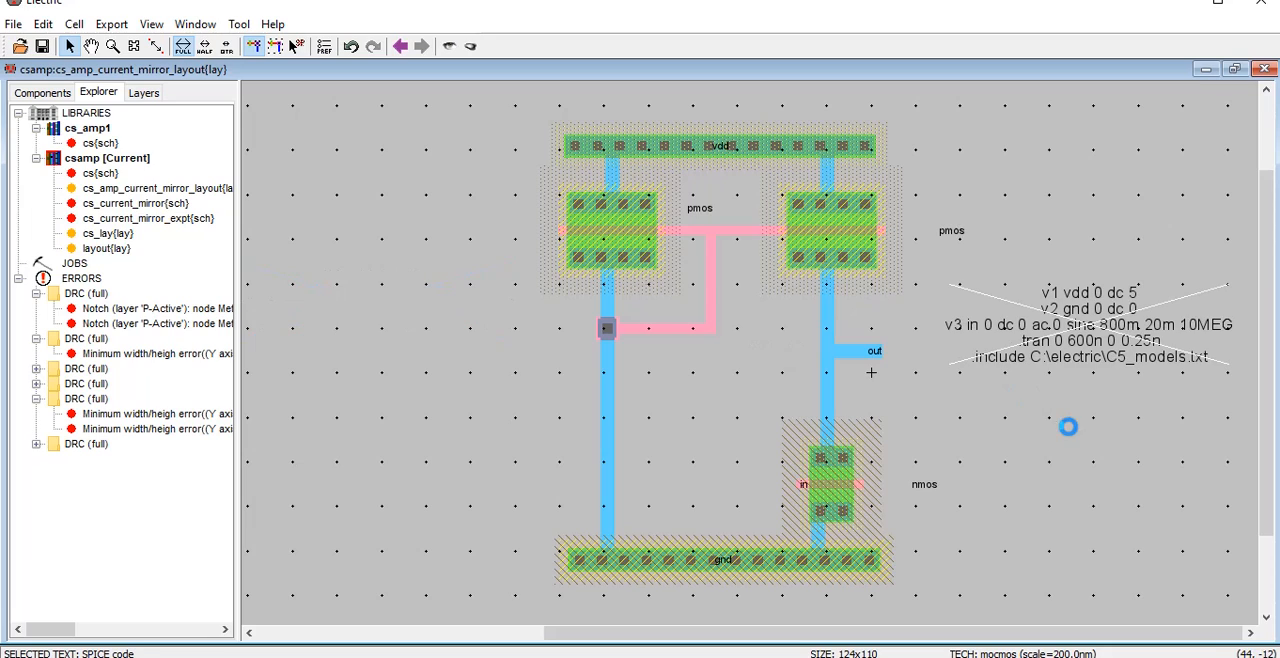
{"action": "left_click", "coordinate": [1068, 427]}
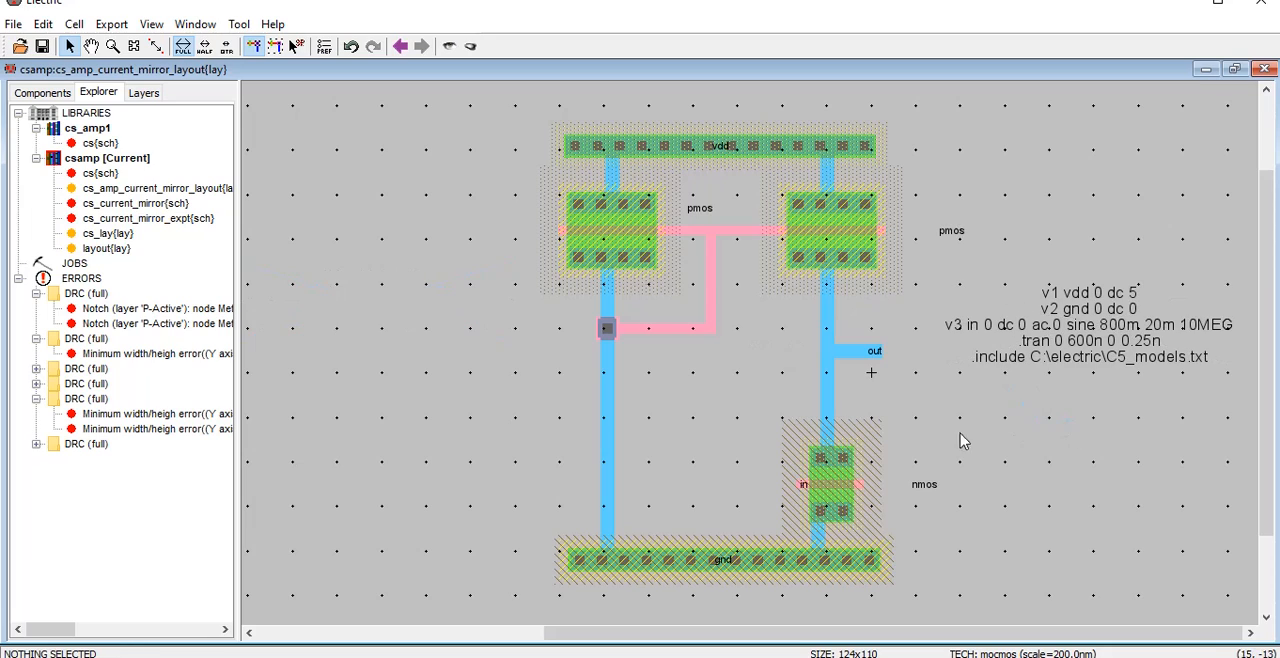
Write the SPICE deck for cs_amp_current_mirror_layout and open it in LTspice
{"action": "left_click", "coordinate": [37, 445]}
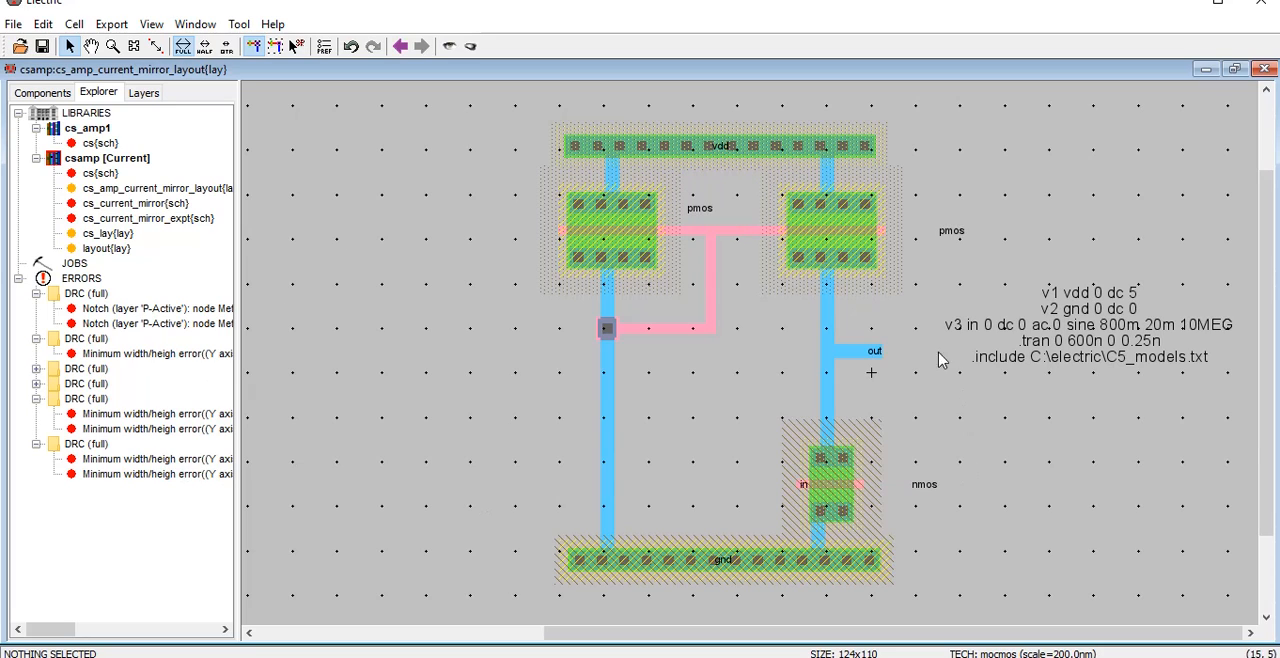
{"action": "left_click", "coordinate": [240, 25]}
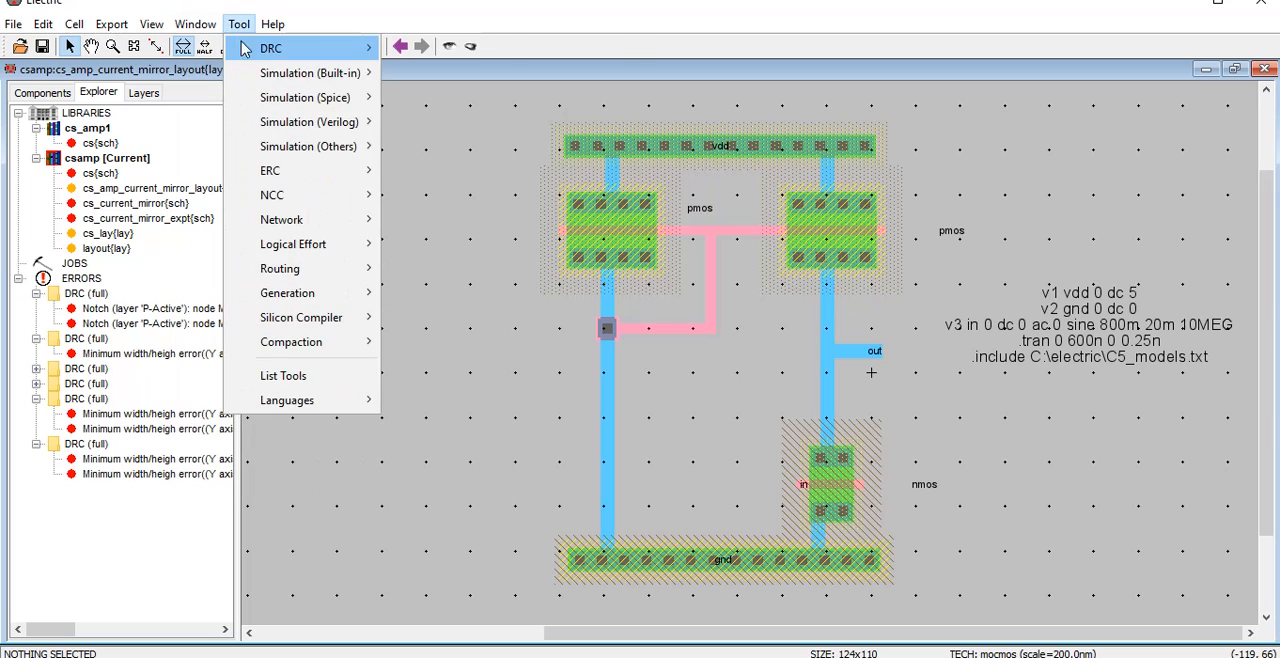
{"action": "mouse_move", "coordinate": [375, 101]}
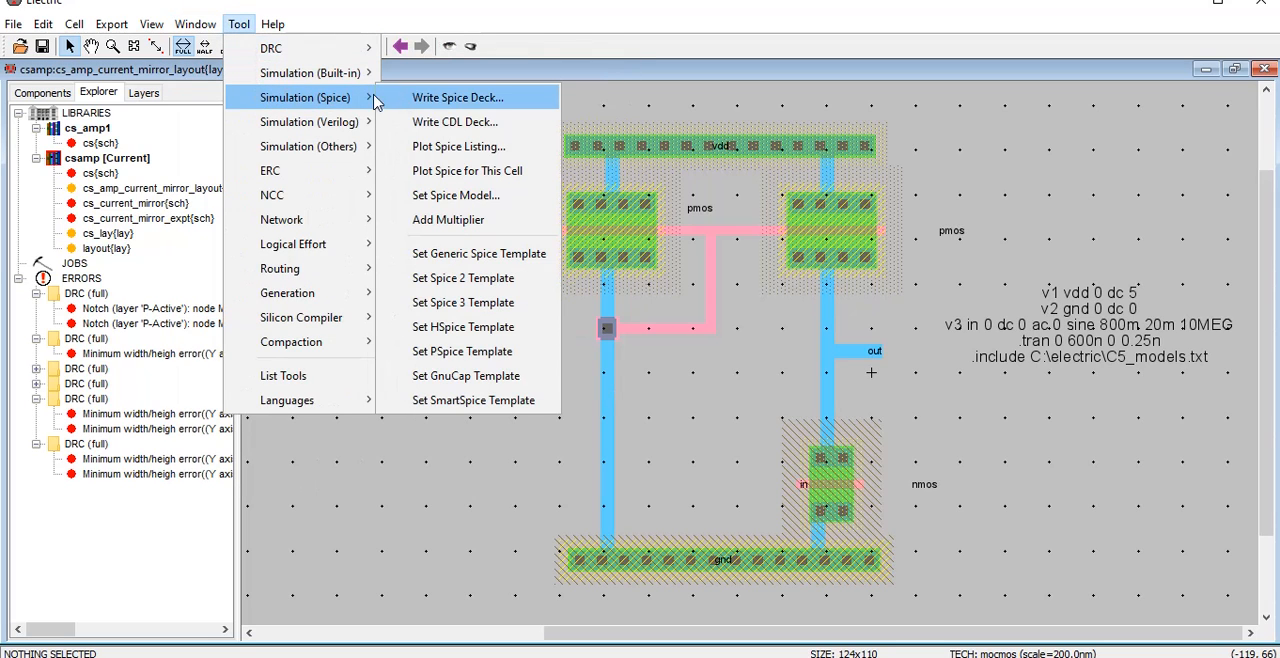
{"action": "left_click", "coordinate": [452, 98]}
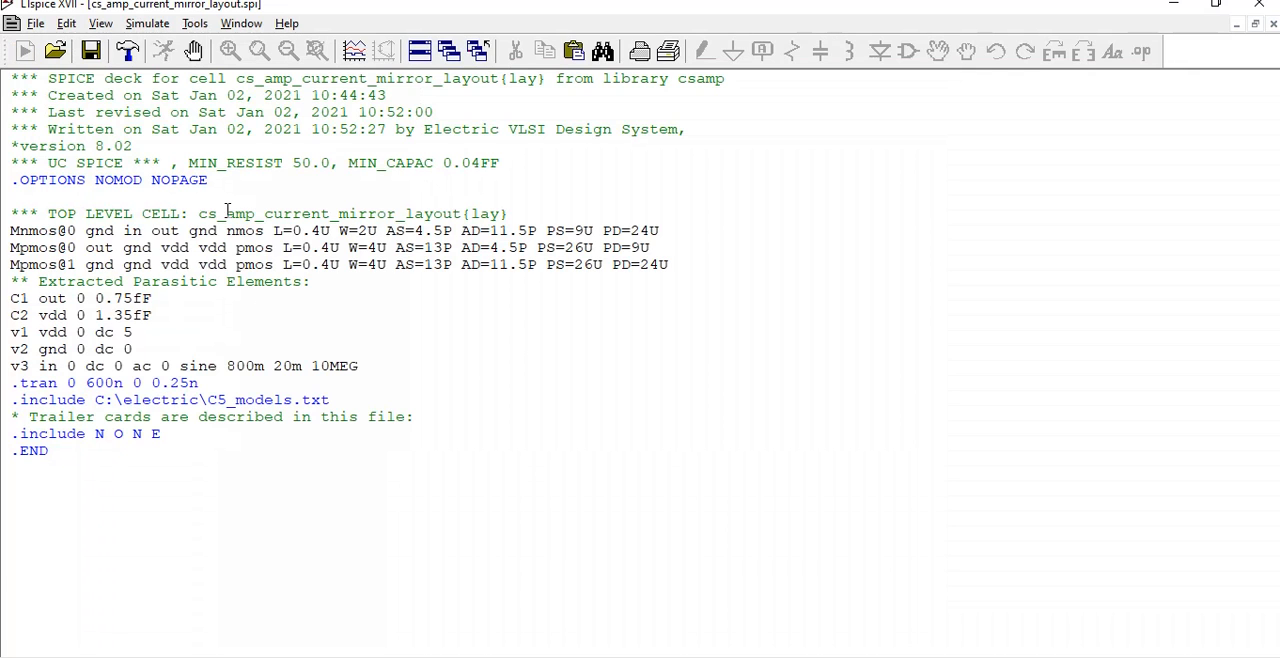
{"action": "key", "text": "Return"}
Delete the header lines above the top-level cell comment and the ".include N O N E" line from the netlist
{"action": "left_click_drag", "start_coordinate": [225, 190], "coordinate": [3, 50]}
{"action": "key", "text": "Delete"}
{"action": "left_click_drag", "start_coordinate": [186, 326], "coordinate": [5, 313]}
{"action": "key", "text": "Delete"}
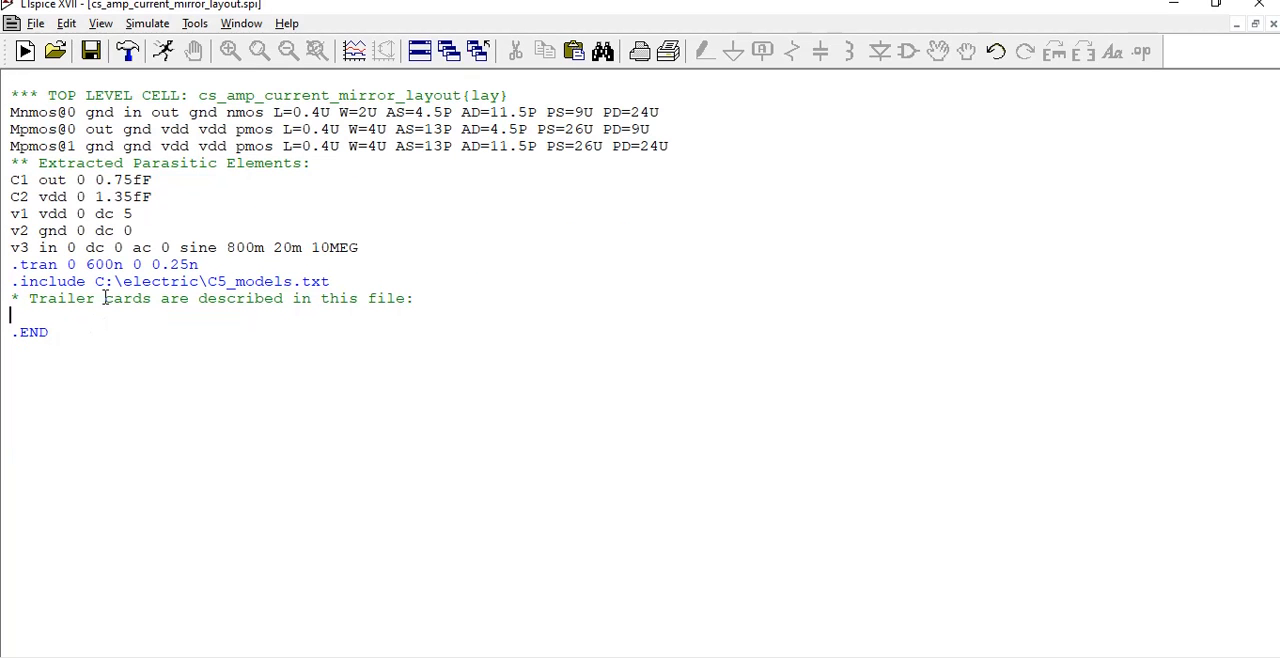
Set the parasitic capacitor C1 at out to 10.75fF and remove the blank line above .END
{"action": "left_click_drag", "start_coordinate": [10, 180], "coordinate": [153, 203]}
{"action": "left_click", "coordinate": [168, 199]}
{"action": "left_click_drag", "start_coordinate": [166, 197], "coordinate": [4, 181]}
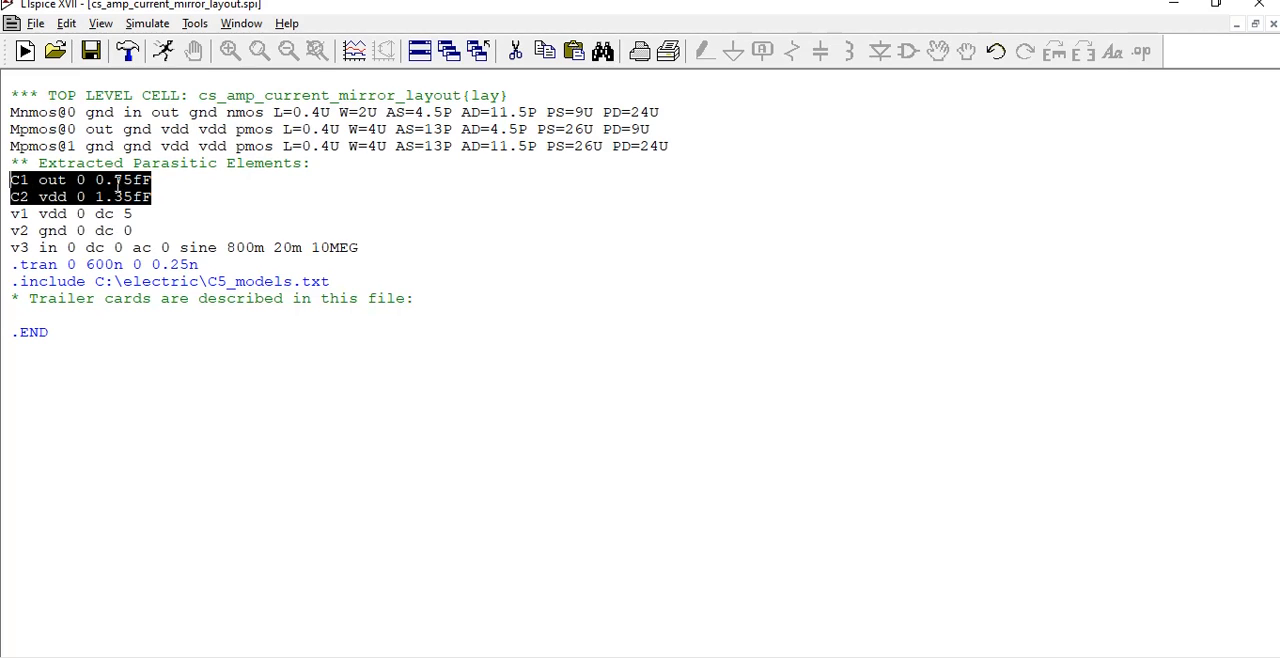
{"action": "left_click", "coordinate": [118, 182]}
{"action": "left_click_drag", "start_coordinate": [95, 180], "coordinate": [5, 180]}
{"action": "left_click", "coordinate": [95, 180]}
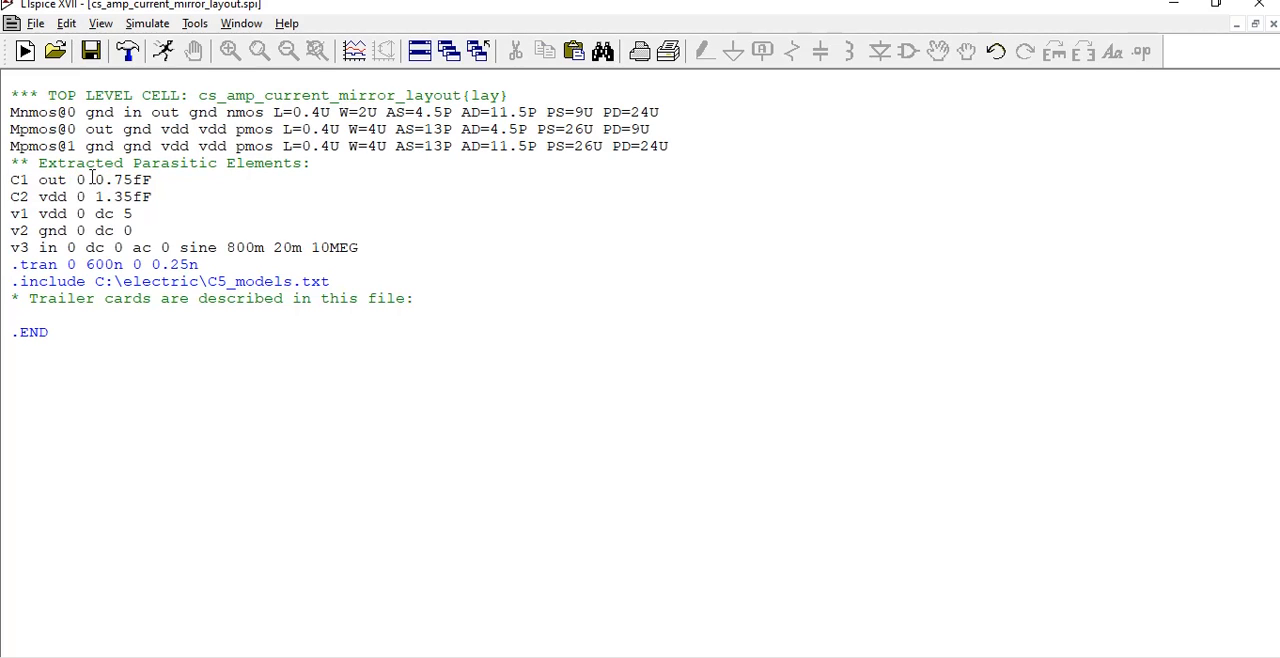
{"action": "type", "text": "11"}
{"action": "key", "text": "BackSpace"}
{"action": "left_click", "coordinate": [50, 317]}
{"action": "key", "text": "BackSpace"}
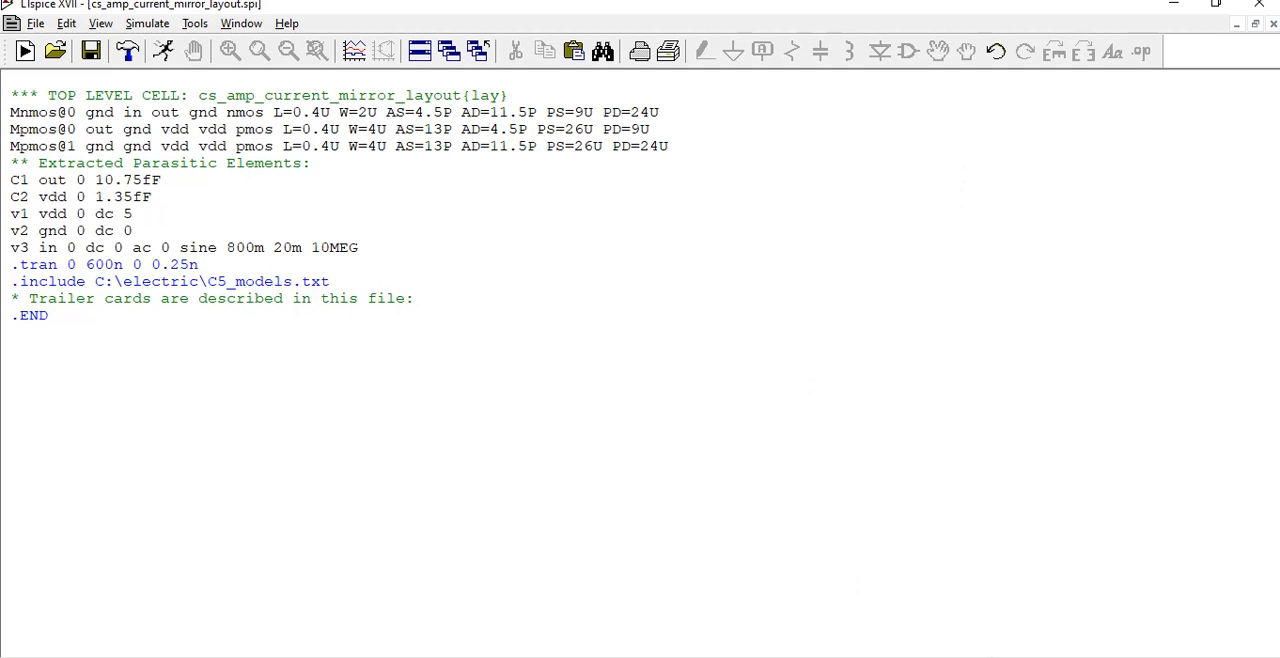
Restore the cs_amp_current_mirror_layout.spi netlist to a smaller window, move it lower, and run its simulation
{"action": "key", "text": "alt+Tab"}
{"action": "key", "text": "alt+Tab"}
{"action": "left_click", "coordinate": [1255, 23]}
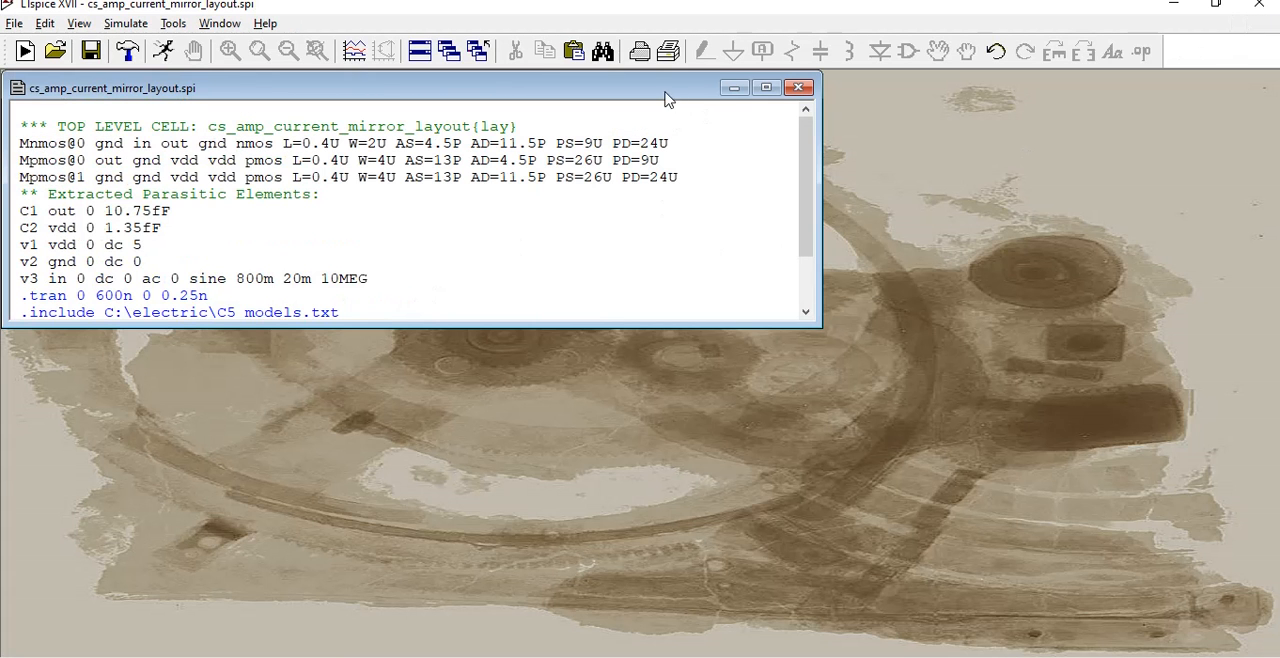
{"action": "left_click_drag", "start_coordinate": [668, 100], "coordinate": [610, 206]}
{"action": "left_click", "coordinate": [163, 50]}
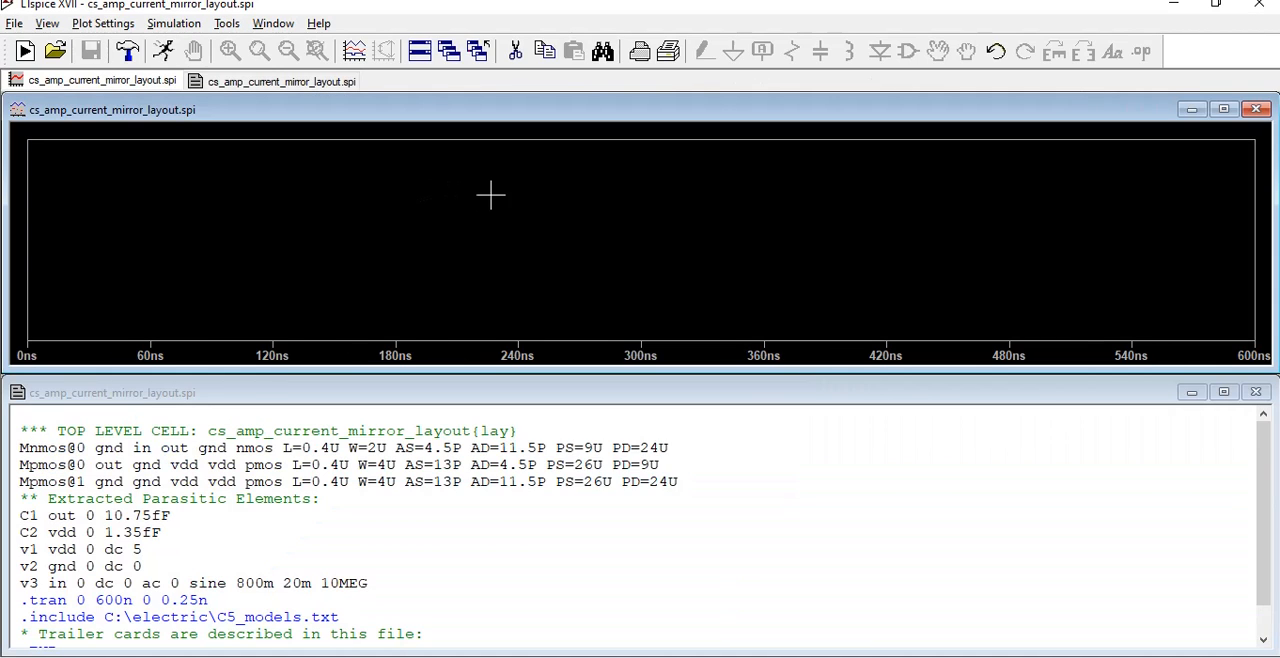
Plot the V(in) trace in the empty waveform window
{"action": "right_click", "coordinate": [491, 194]}
{"action": "left_click", "coordinate": [600, 285]}
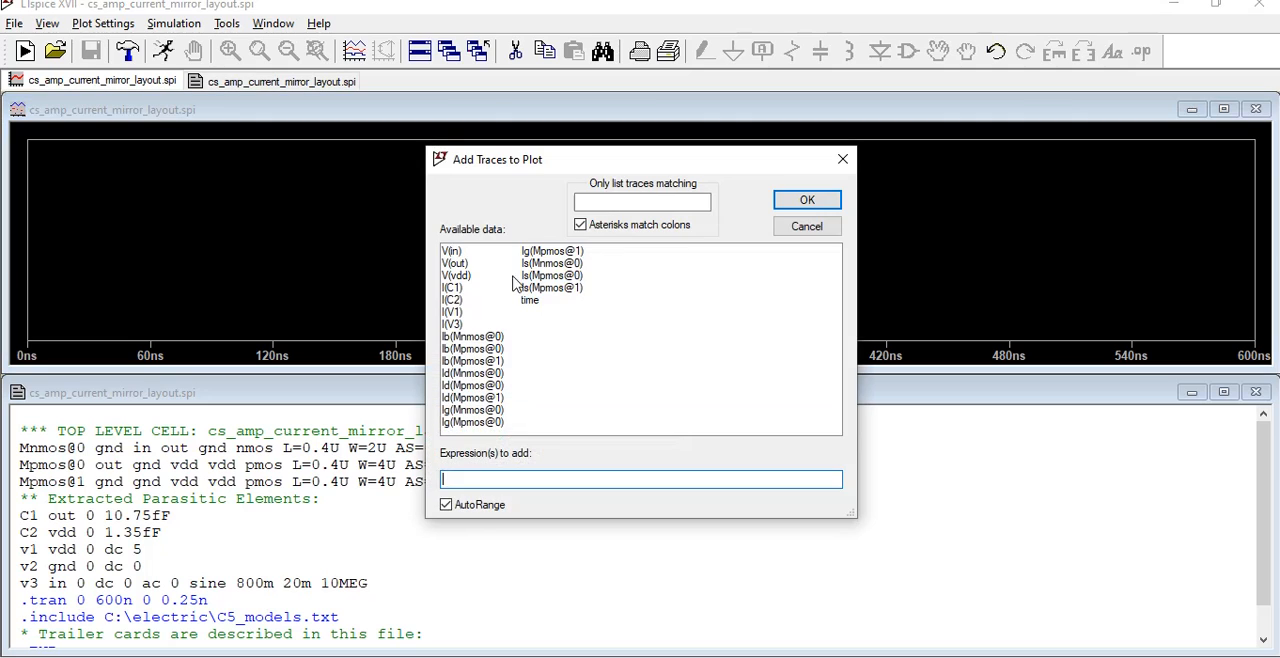
{"action": "left_click", "coordinate": [451, 250]}
{"action": "left_click", "coordinate": [807, 200]}
{"action": "right_click", "coordinate": [712, 229]}
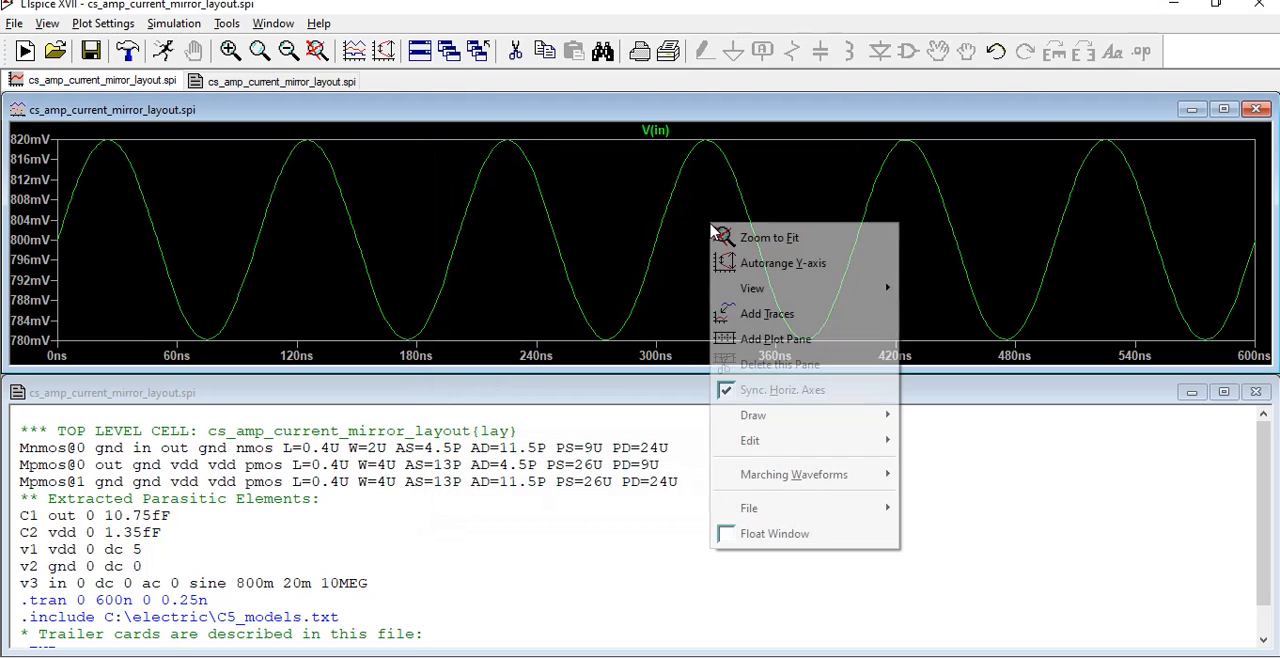
{"action": "left_click", "coordinate": [757, 317]}
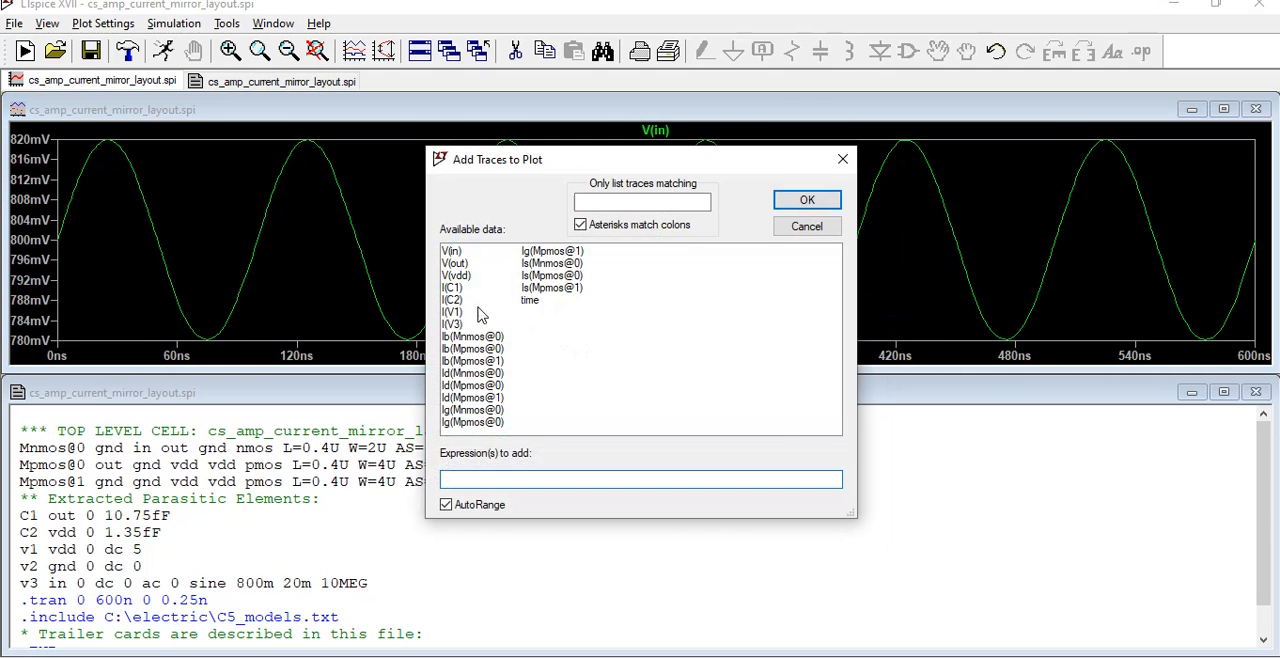
{"action": "left_click", "coordinate": [807, 200]}
Add a second plot pane showing V(out) above the V(in) pane and maximize the waveform window
{"action": "right_click", "coordinate": [822, 172]}
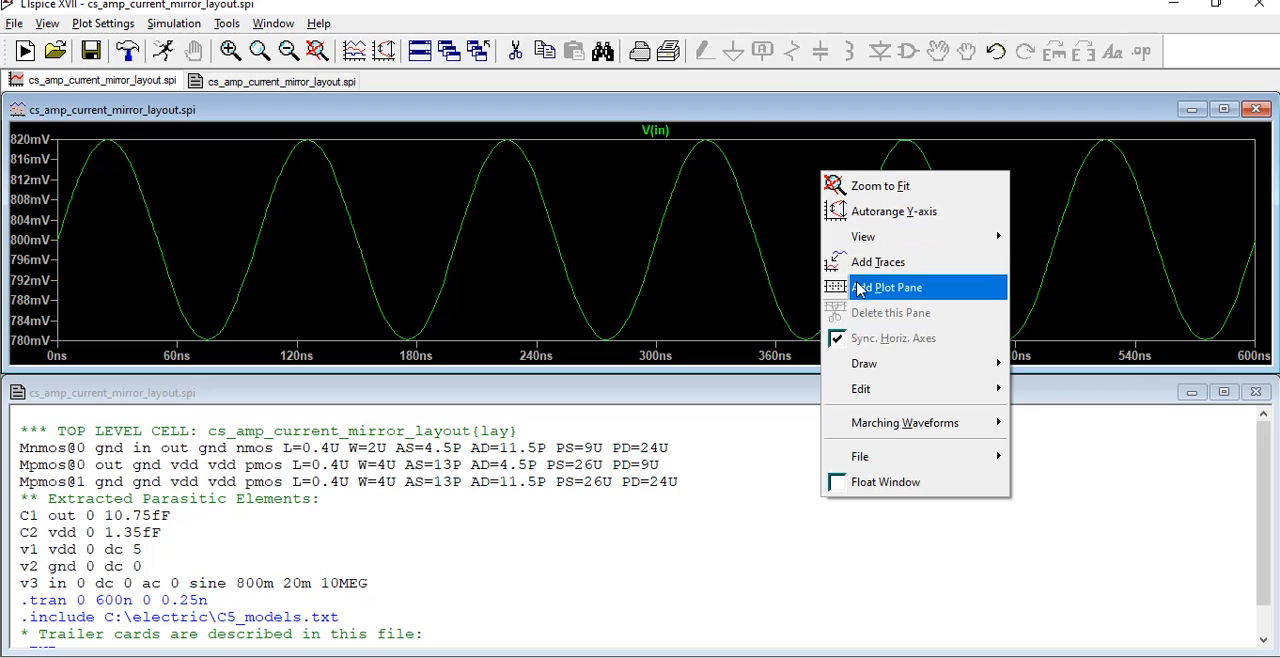
{"action": "left_click", "coordinate": [858, 289]}
{"action": "right_click", "coordinate": [532, 164]}
{"action": "left_click", "coordinate": [598, 270]}
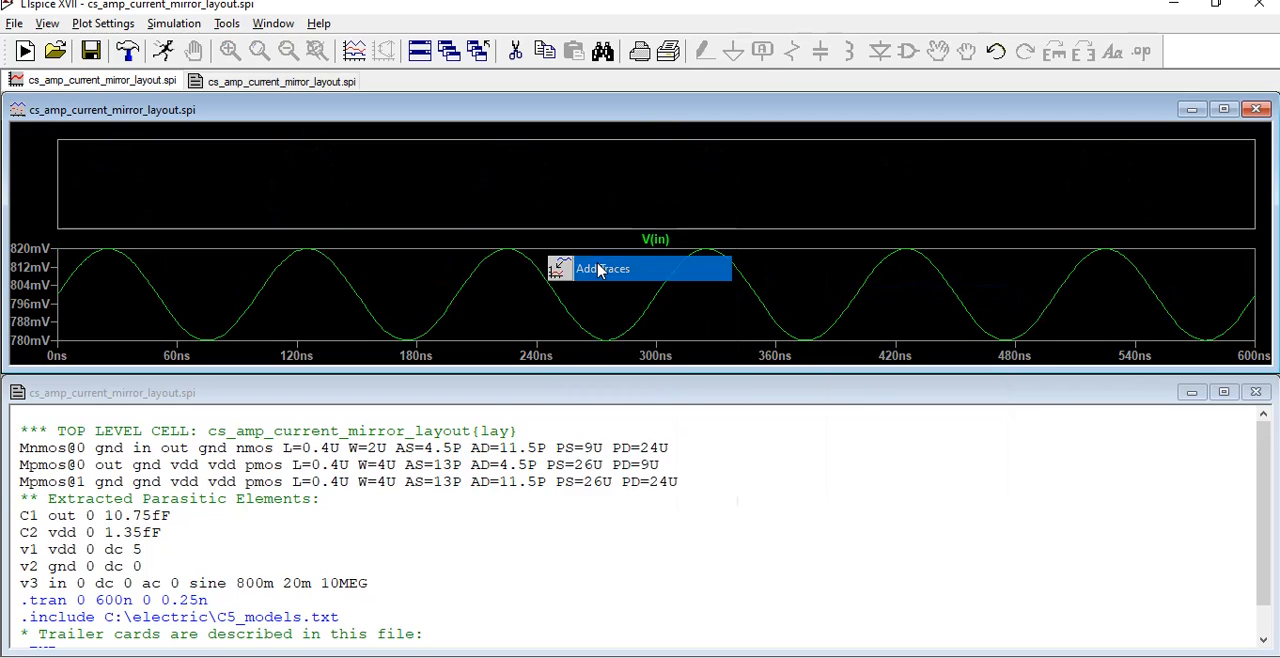
{"action": "left_click", "coordinate": [465, 268]}
{"action": "left_click", "coordinate": [808, 198]}
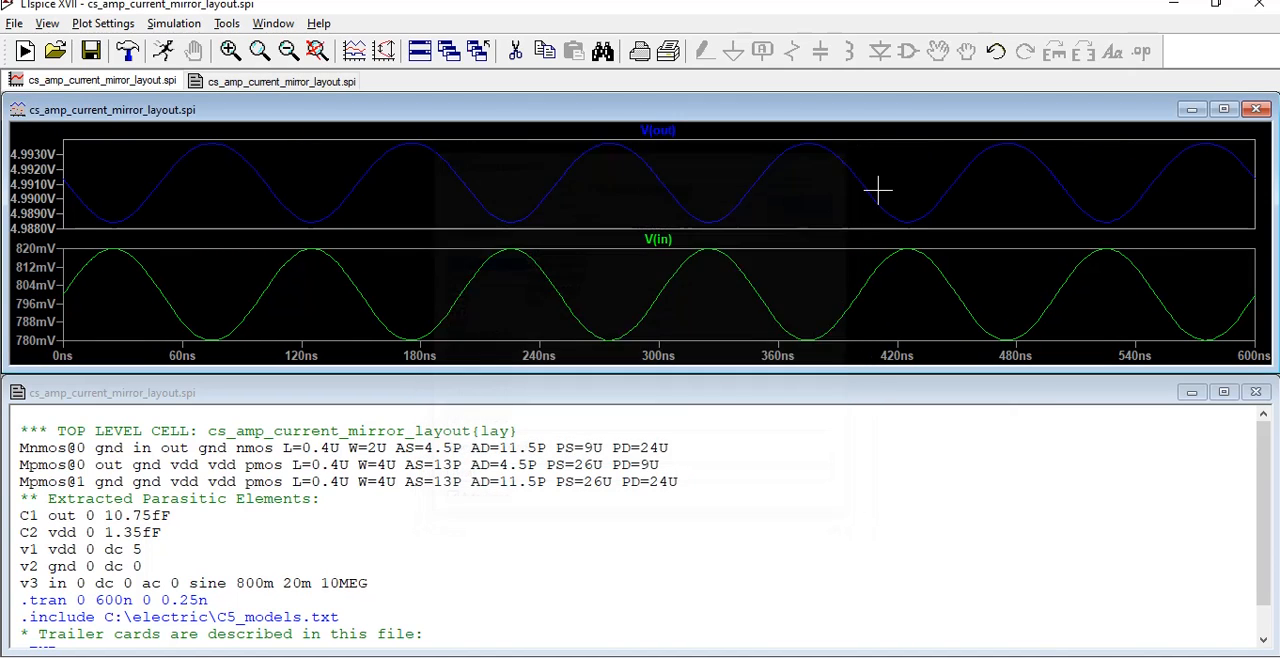
{"action": "left_click", "coordinate": [1223, 109]}
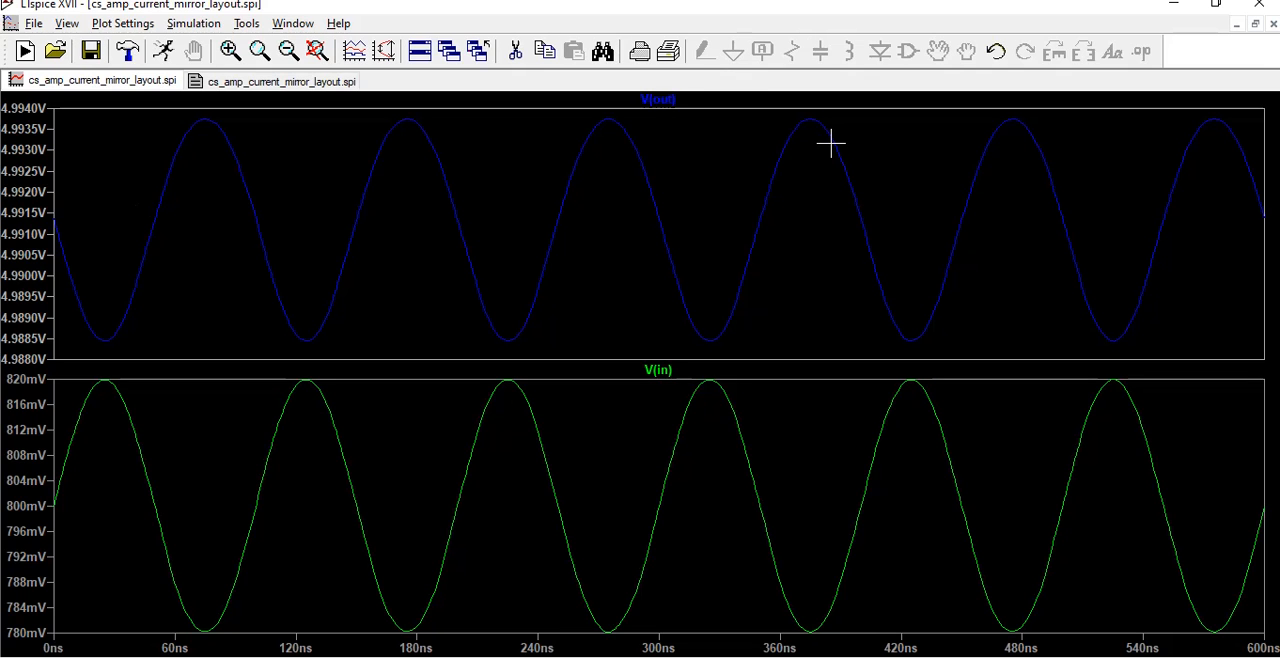
Close LTspice and minimize the Paint and browser windows to return to the cs_amp_current_mirror_layout cell in Electric
{"action": "left_click", "coordinate": [1264, 5]}
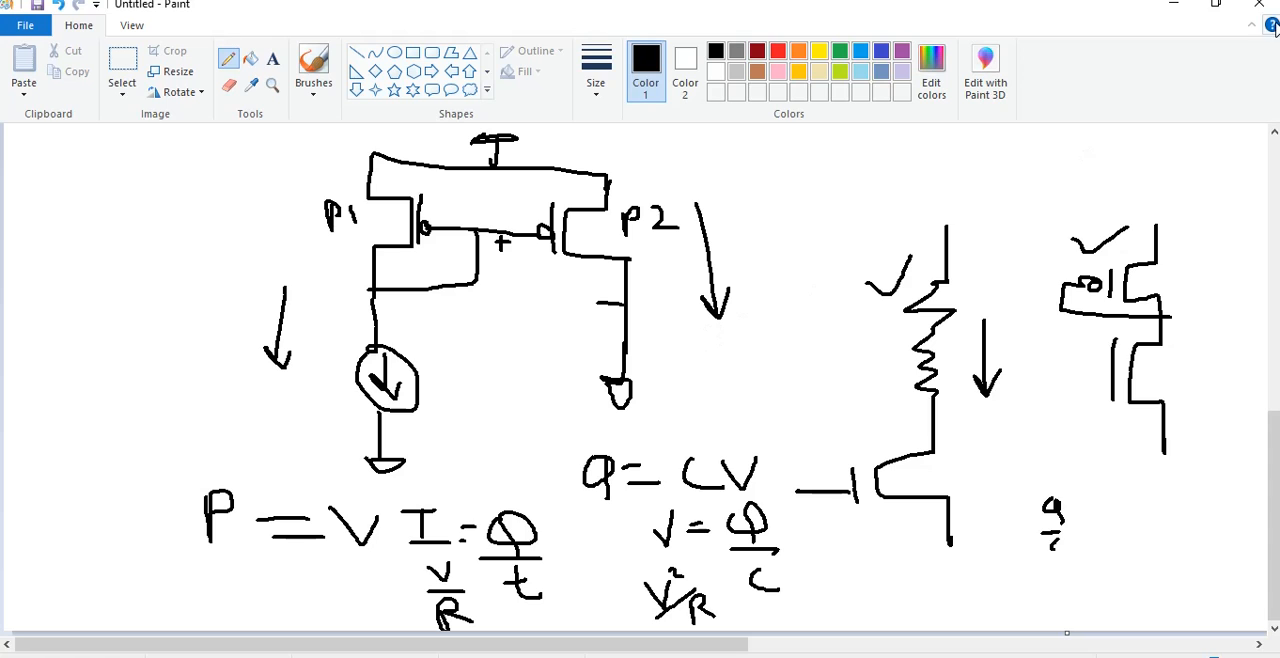
{"action": "left_click", "coordinate": [1174, 4]}
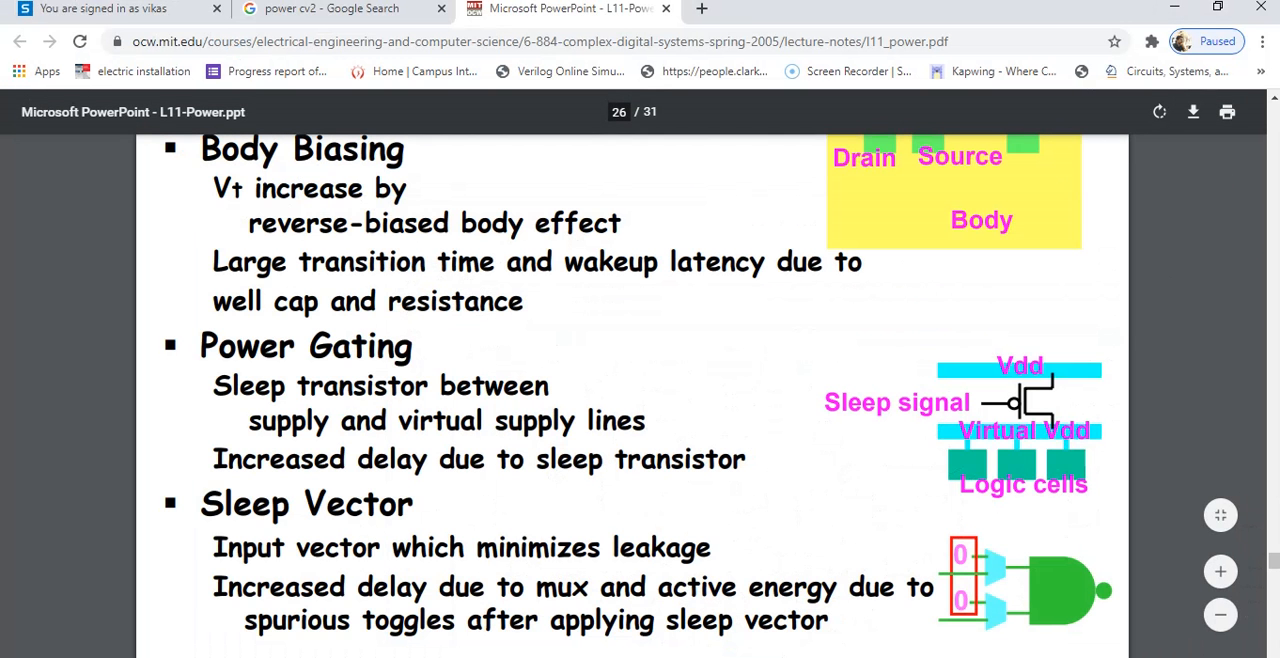
{"action": "left_click", "coordinate": [1174, 7]}
{"action": "left_click", "coordinate": [423, 177]}
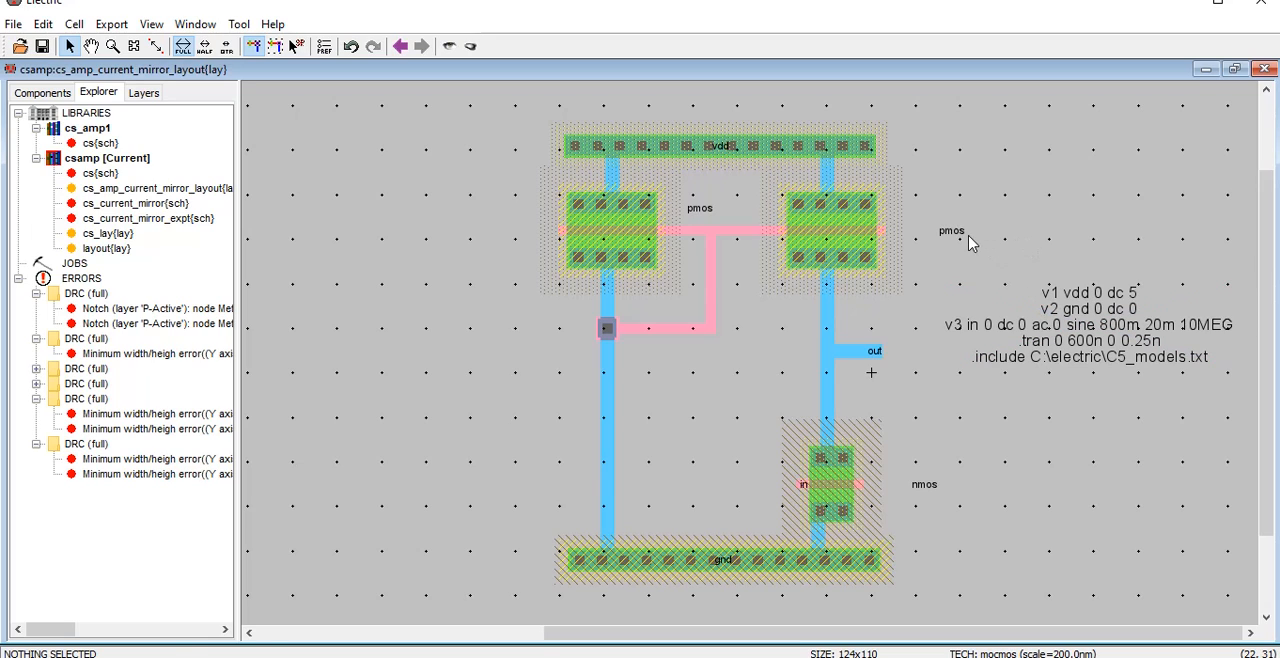
Move the second PMOS transistor's pmos model label slightly upward and closer to the transistor, leaving it deselected
{"action": "left_click_drag", "start_coordinate": [968, 243], "coordinate": [954, 215]}
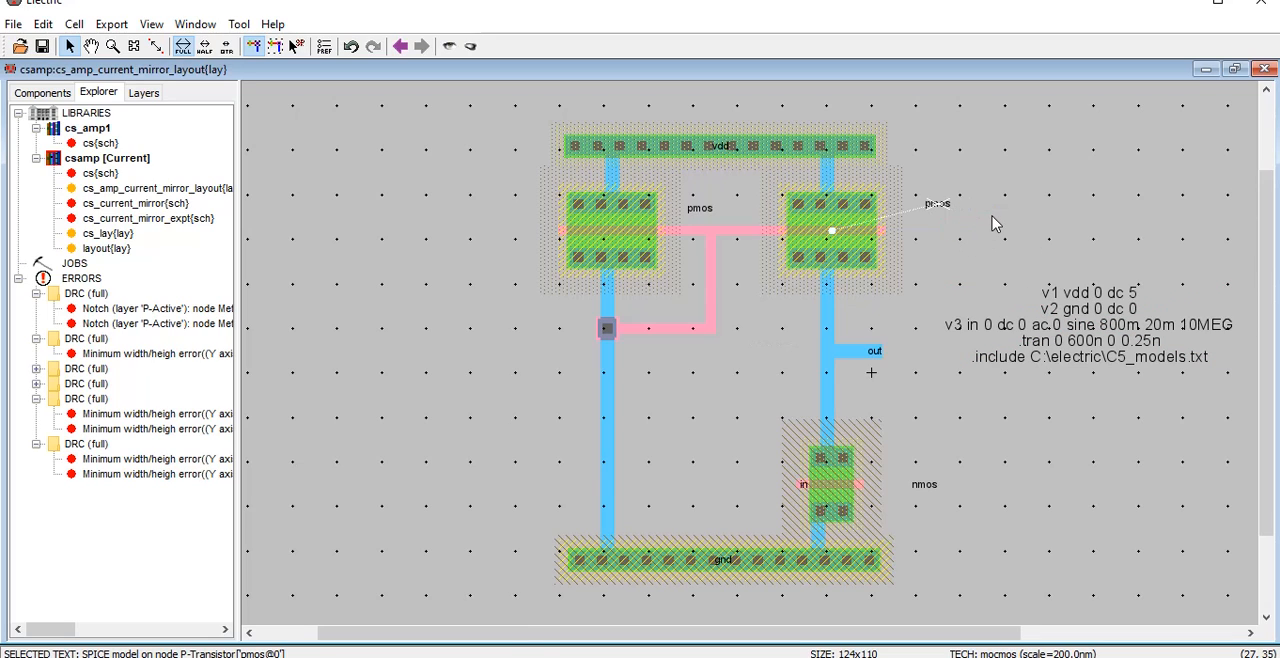
{"action": "left_click", "coordinate": [992, 217]}
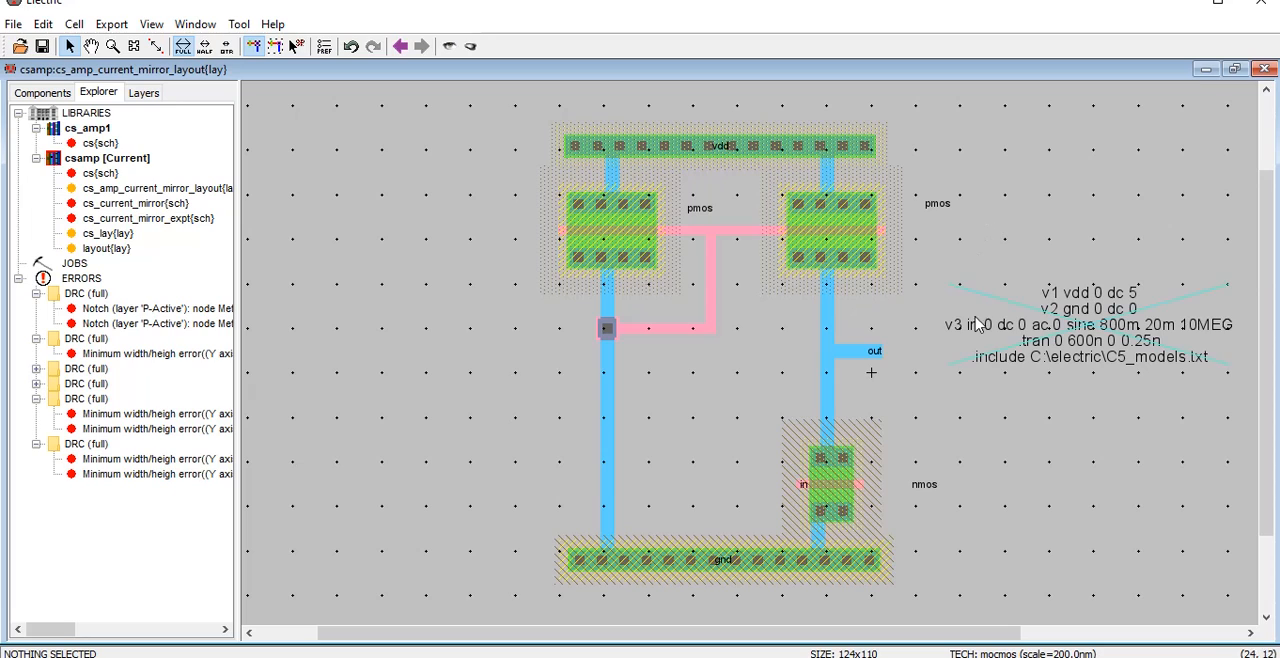